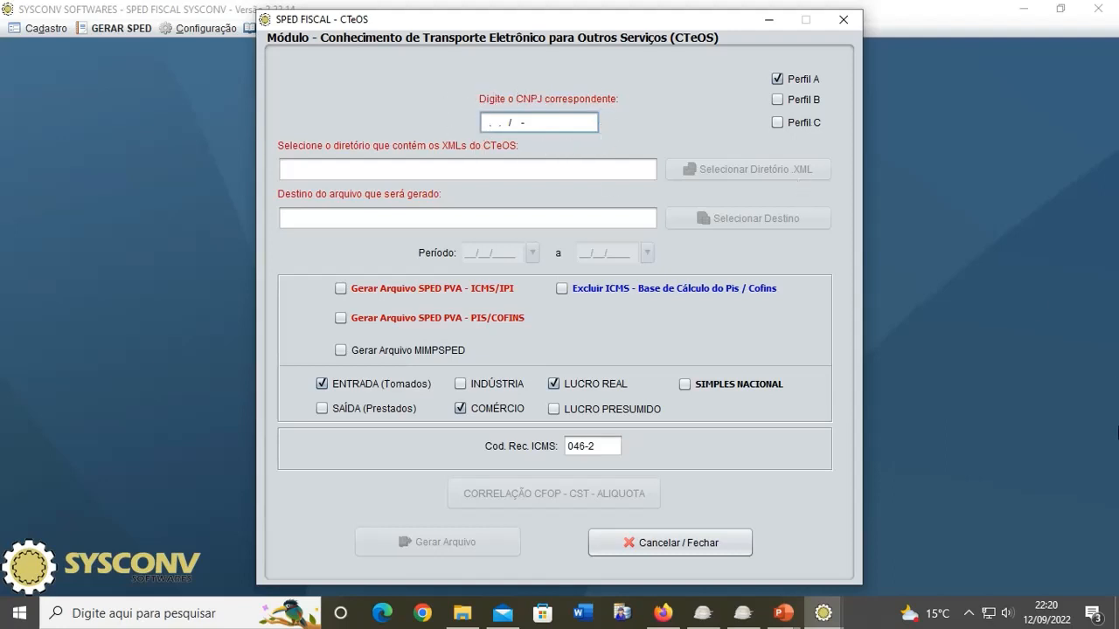
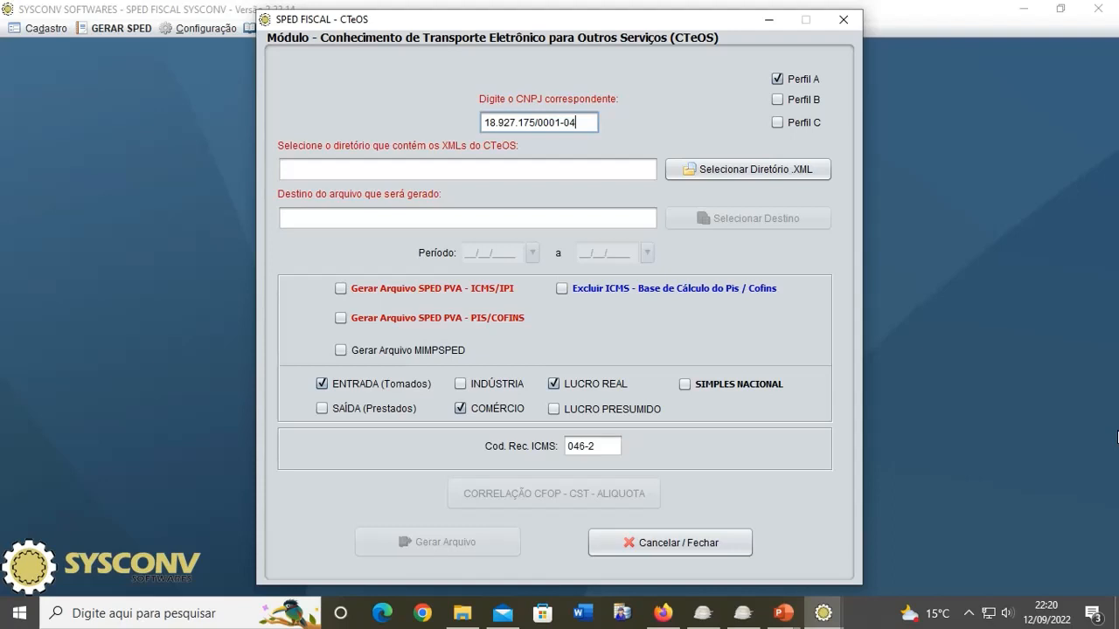
Step: Enter the company's CNPJ and browse to the Downloads folder for the CTeOS XML source
{"action": "left_click", "coordinate": [755, 174]}
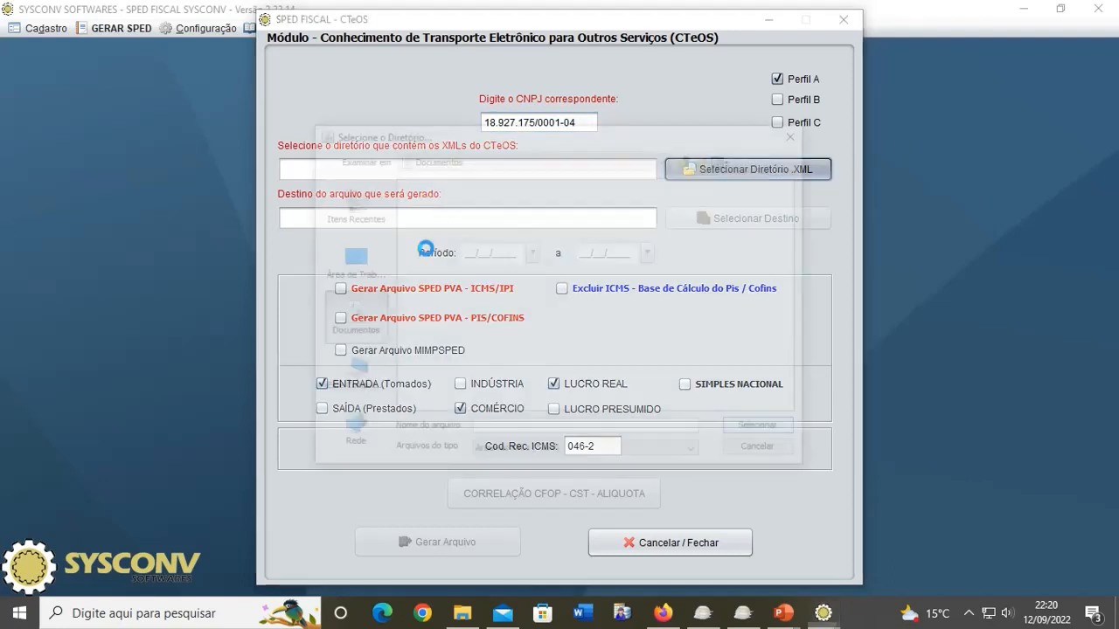
{"action": "left_click", "coordinate": [349, 261]}
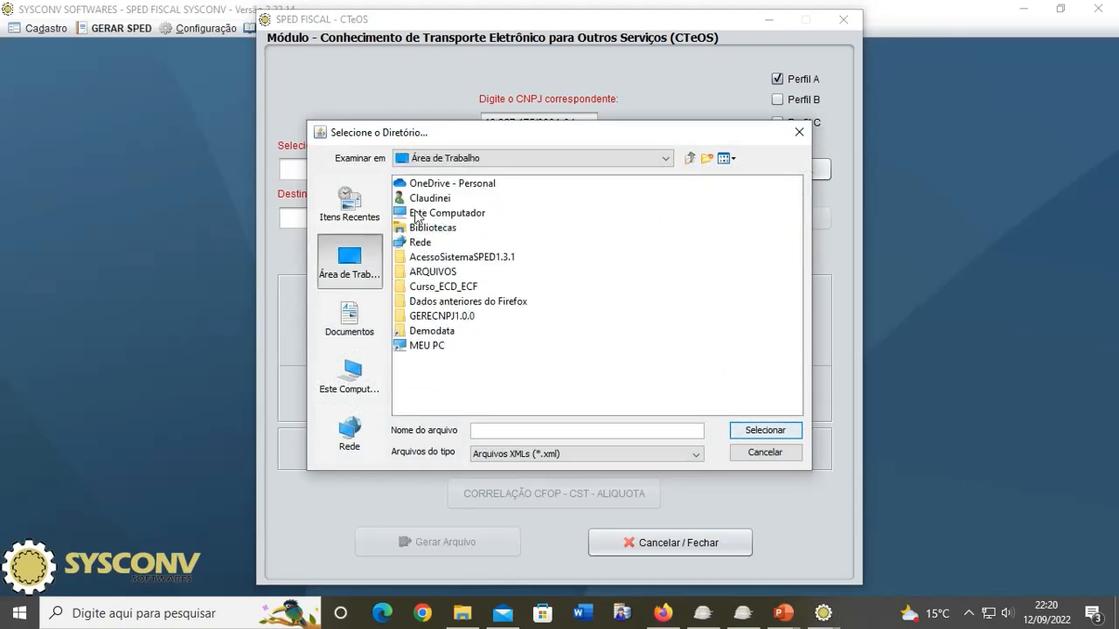
{"action": "left_click", "coordinate": [426, 199]}
{"action": "double_click", "coordinate": [426, 199]}
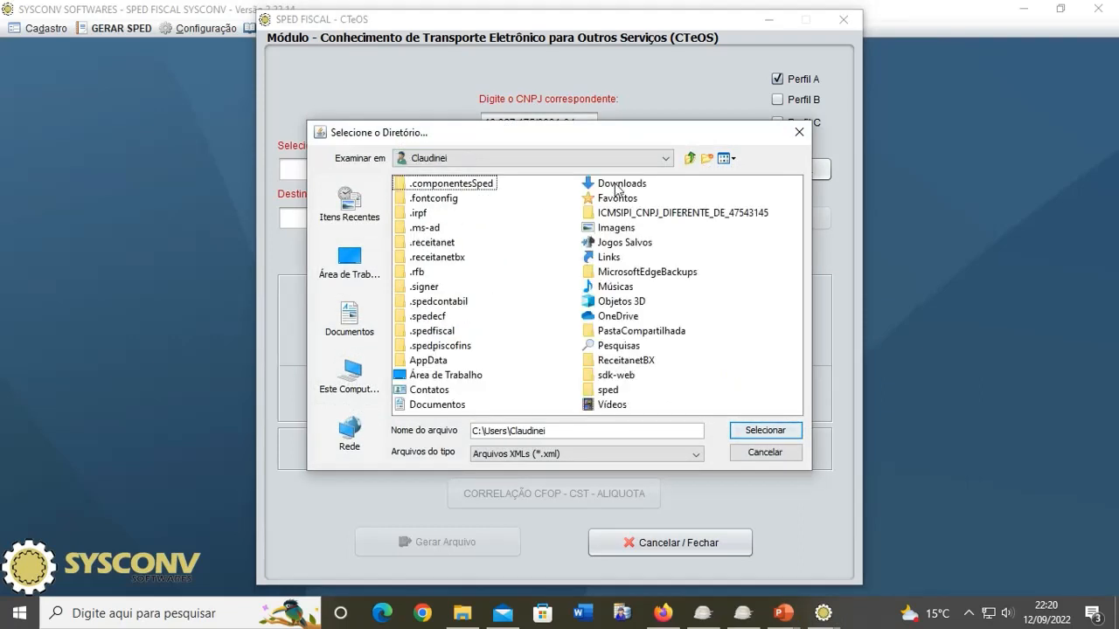
{"action": "double_click", "coordinate": [601, 186]}
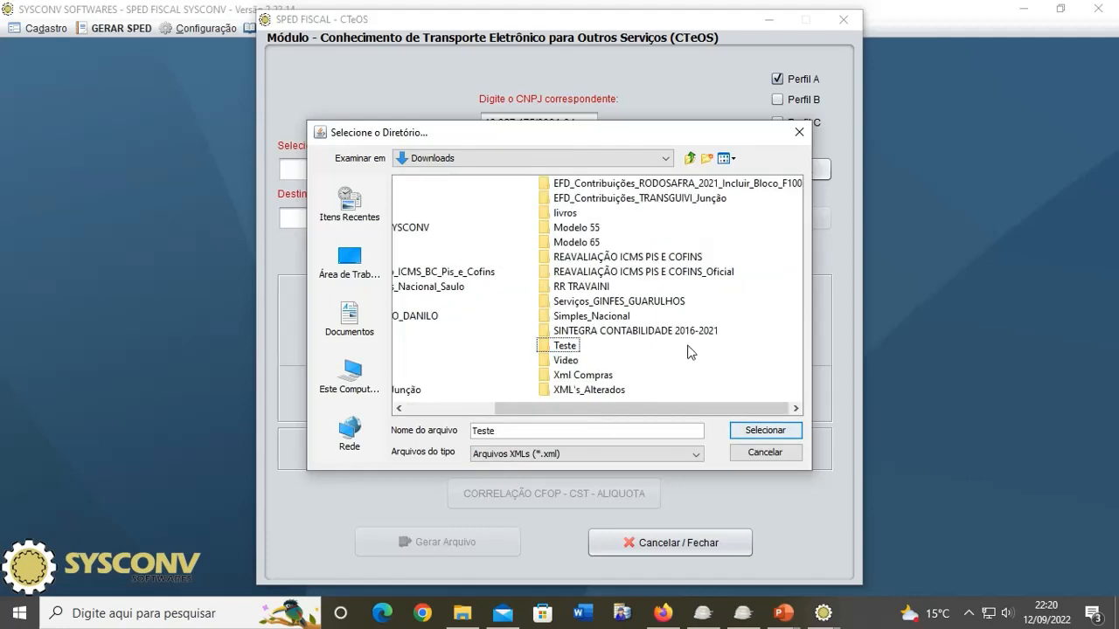
Step: Choose Teste\CTE_OS_PRESTADOS_07_2022 as the CTeOS XML source folder
{"action": "left_click", "coordinate": [689, 349]}
{"action": "double_click", "coordinate": [565, 347]}
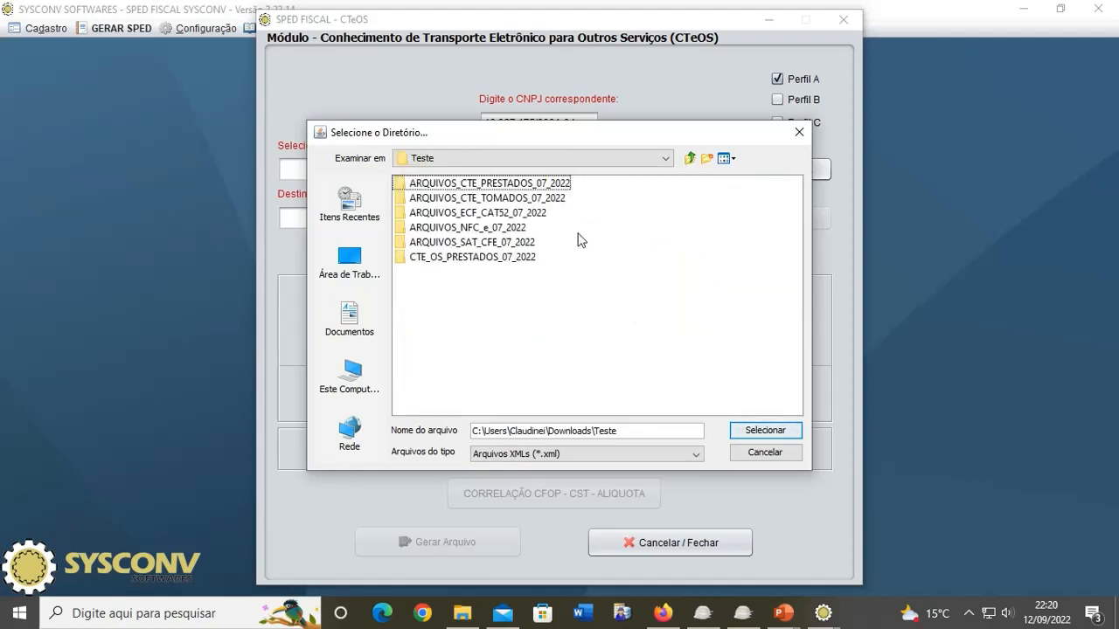
{"action": "left_click", "coordinate": [478, 258]}
{"action": "double_click", "coordinate": [478, 258]}
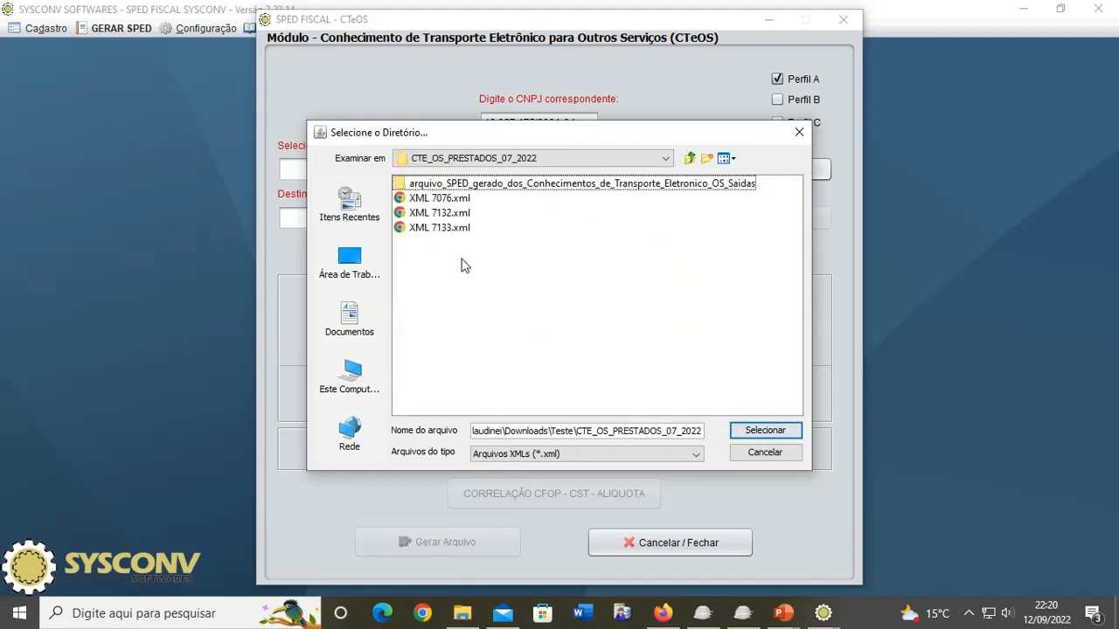
{"action": "left_click", "coordinate": [782, 431]}
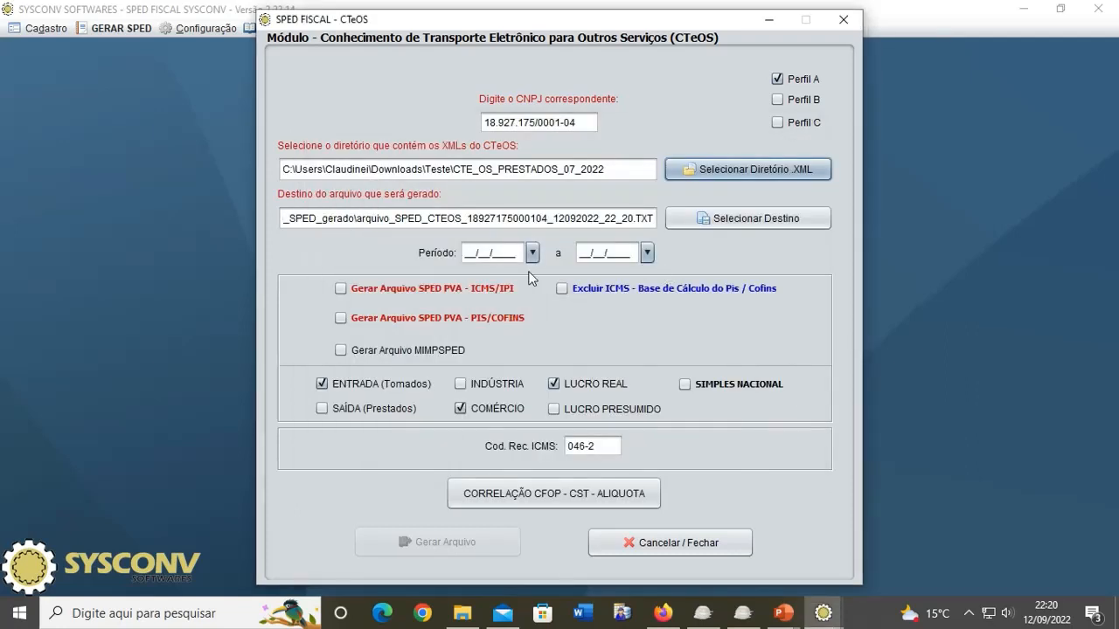
{"action": "left_click", "coordinate": [498, 254]}
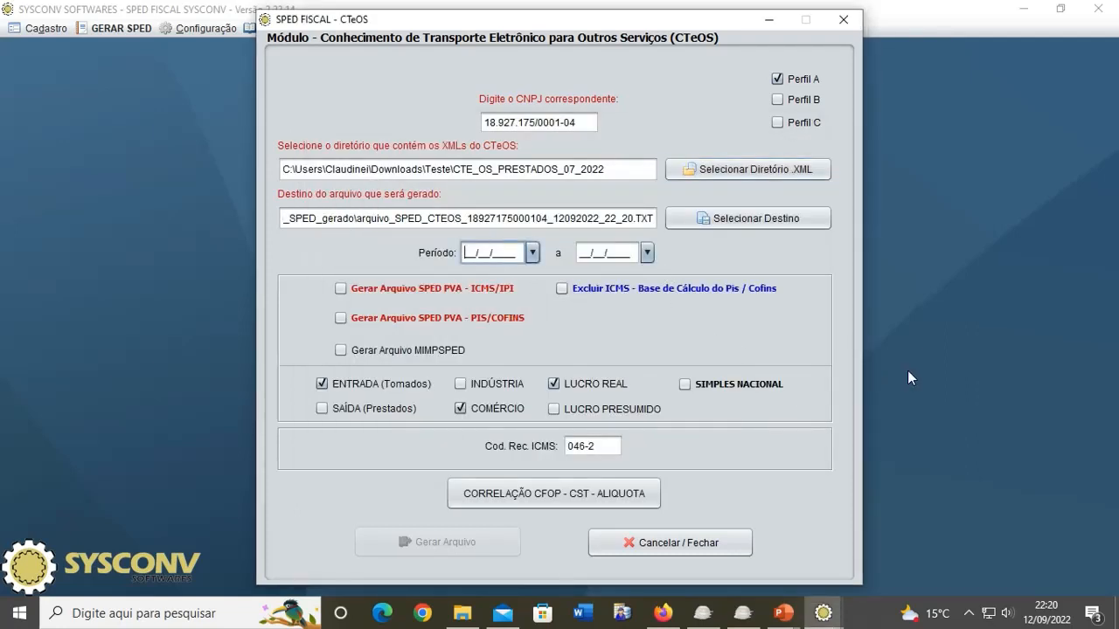
Step: Permanently delete the old SPED output folder inside CTE_OS_PRESTADOS_07_2022 using File Explorer
{"action": "left_click", "coordinate": [463, 612]}
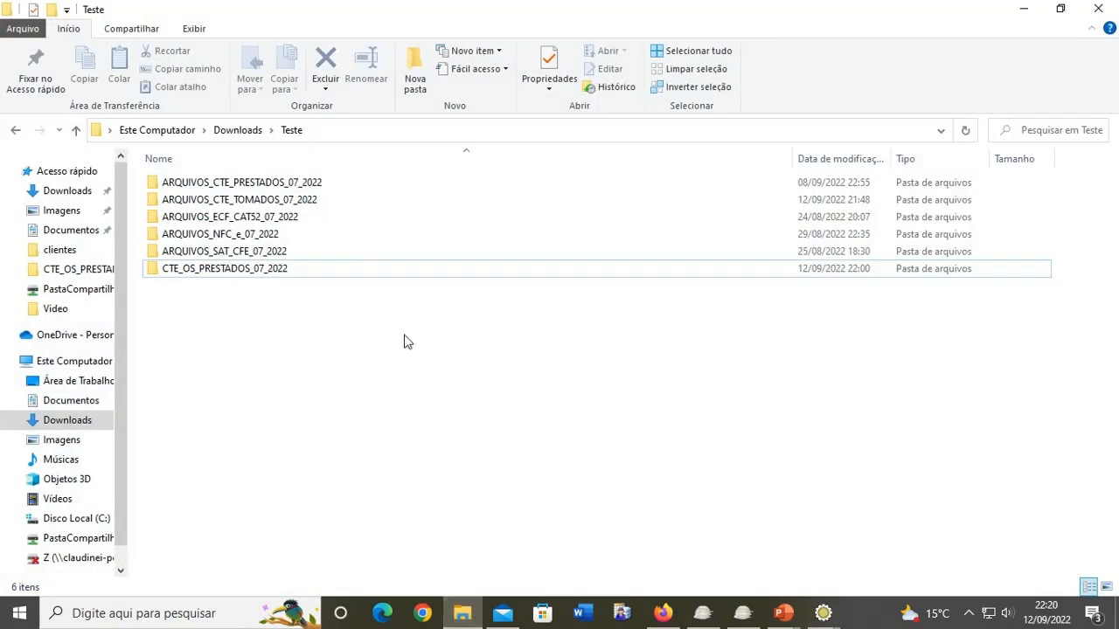
{"action": "double_click", "coordinate": [214, 270]}
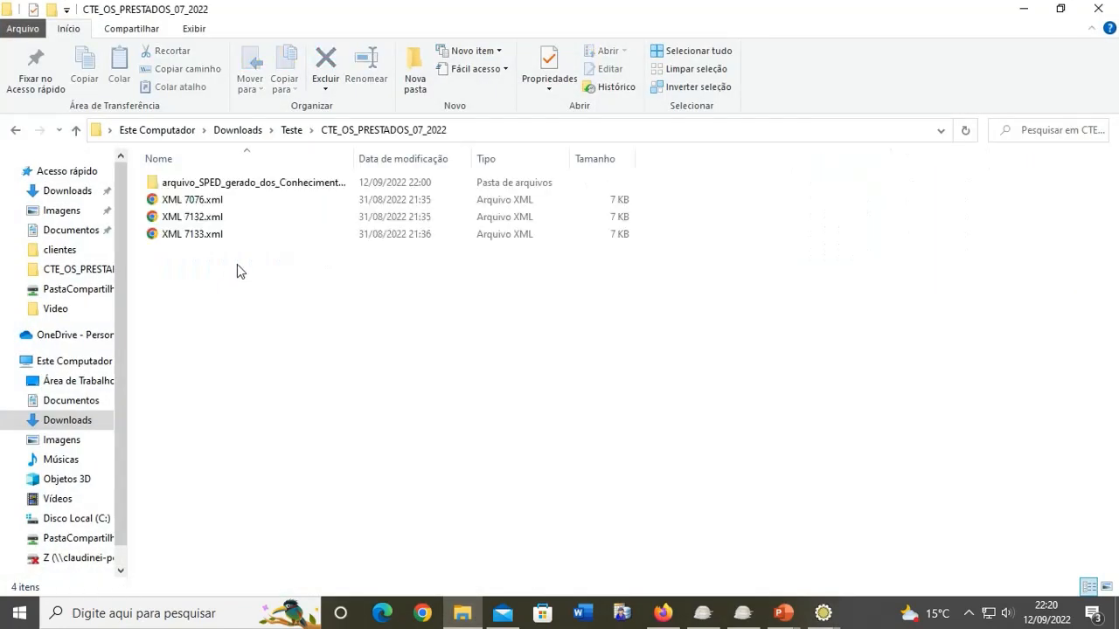
{"action": "left_click", "coordinate": [177, 186]}
{"action": "key", "text": "shift+Delete"}
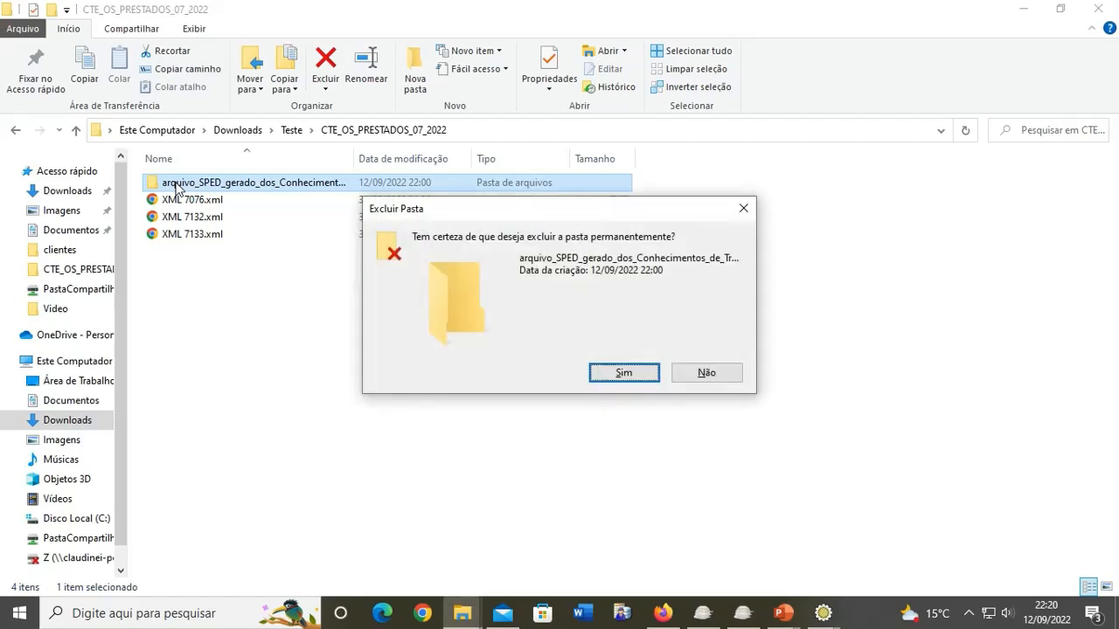
{"action": "key", "text": "Return"}
{"action": "left_click", "coordinate": [1029, 16]}
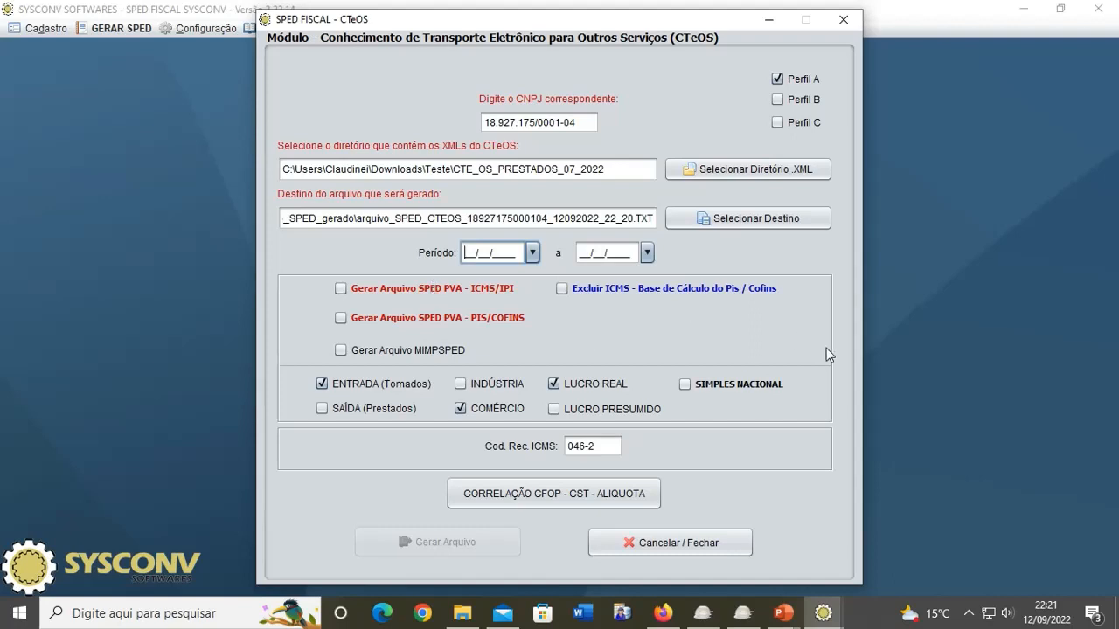
Step: Enter the period 01/07/2022 to 31/07/2022, correcting the mistyped end year
{"action": "type", "text": "01/07/2022"}
{"action": "key", "text": "Tab"}
{"action": "type", "text": "3107210"}
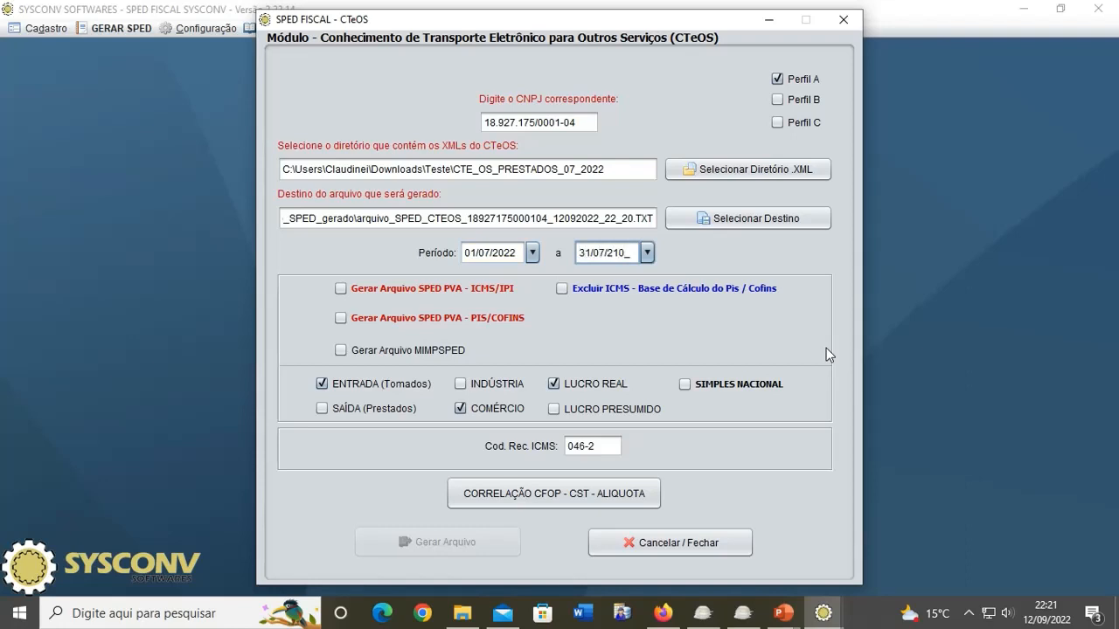
{"action": "key", "text": "BackSpace"}
{"action": "key", "text": "BackSpace"}
{"action": "type", "text": "022"}
Step: Mark the CTeOS as SAÍDA (Prestados), check ICMS code 046-2, and request the CFOP–CST correlation
{"action": "left_click", "coordinate": [344, 409]}
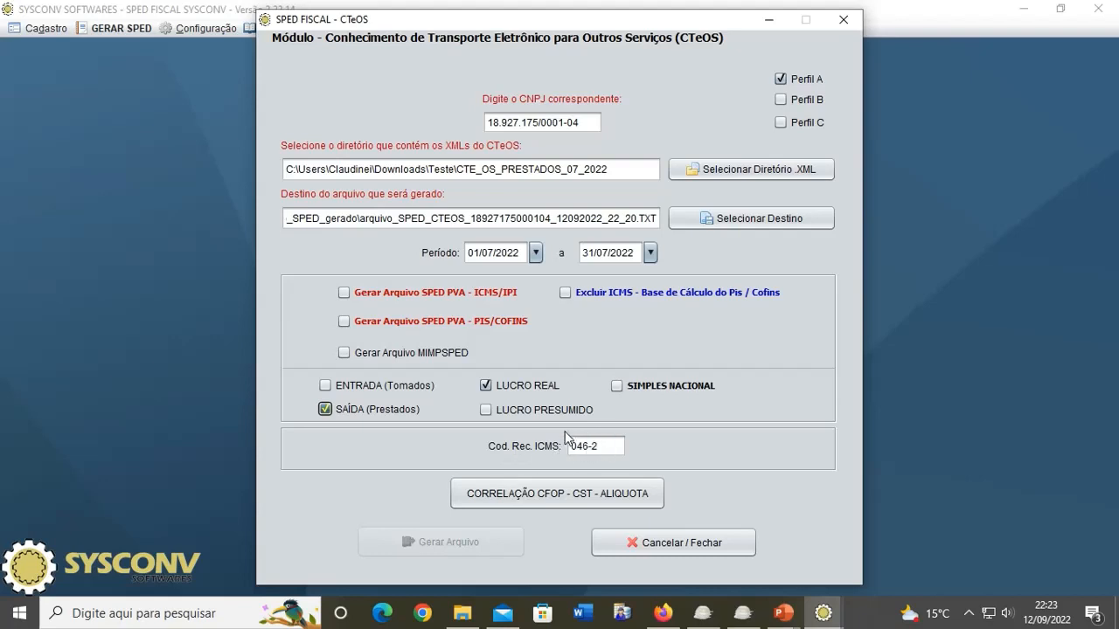
{"action": "left_click_drag", "start_coordinate": [612, 449], "coordinate": [551, 437]}
{"action": "left_click", "coordinate": [611, 450]}
{"action": "left_click_drag", "start_coordinate": [610, 451], "coordinate": [564, 446]}
{"action": "left_click", "coordinate": [573, 447]}
{"action": "left_click", "coordinate": [540, 495]}
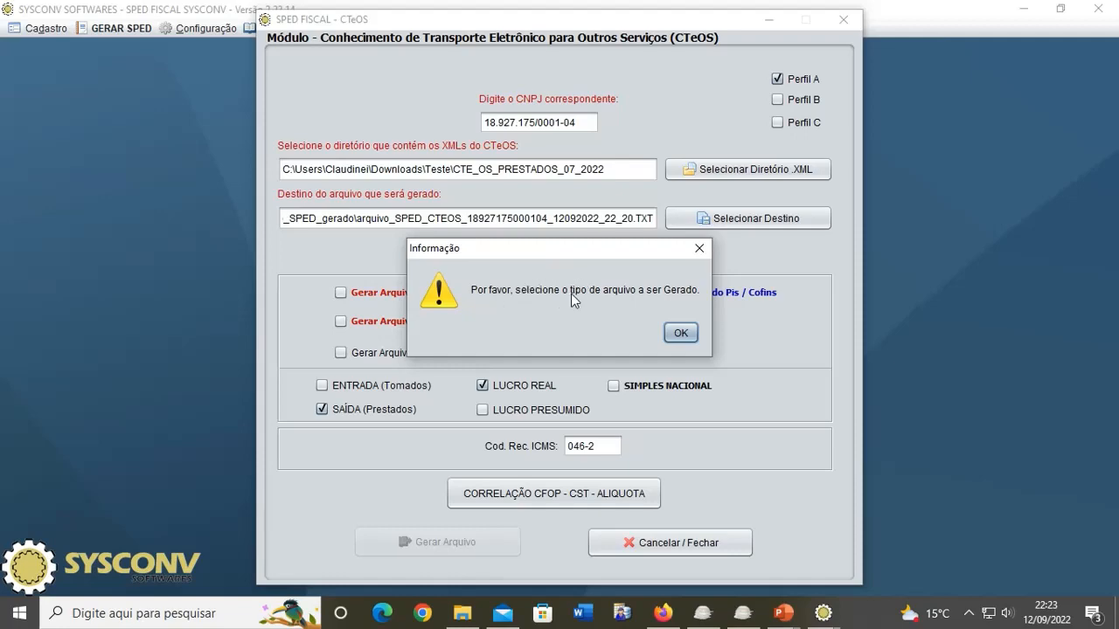
Step: Choose SPED PVA ICMS/IPI as the file type, confirm the responsible accountant, and request the correlation again
{"action": "left_click", "coordinate": [678, 330]}
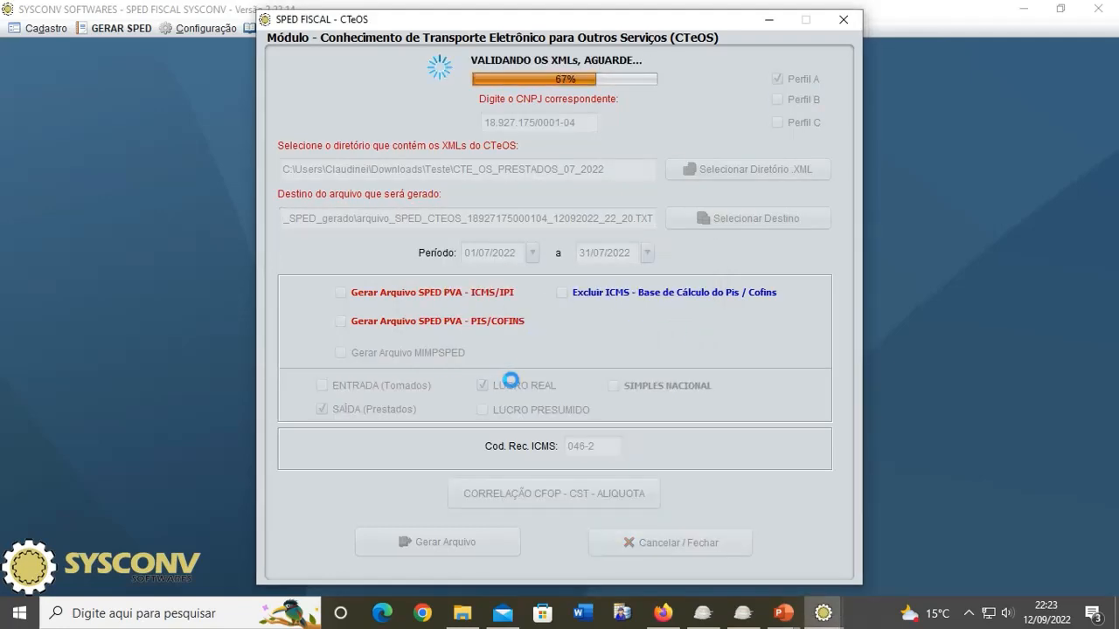
{"action": "left_click", "coordinate": [776, 446]}
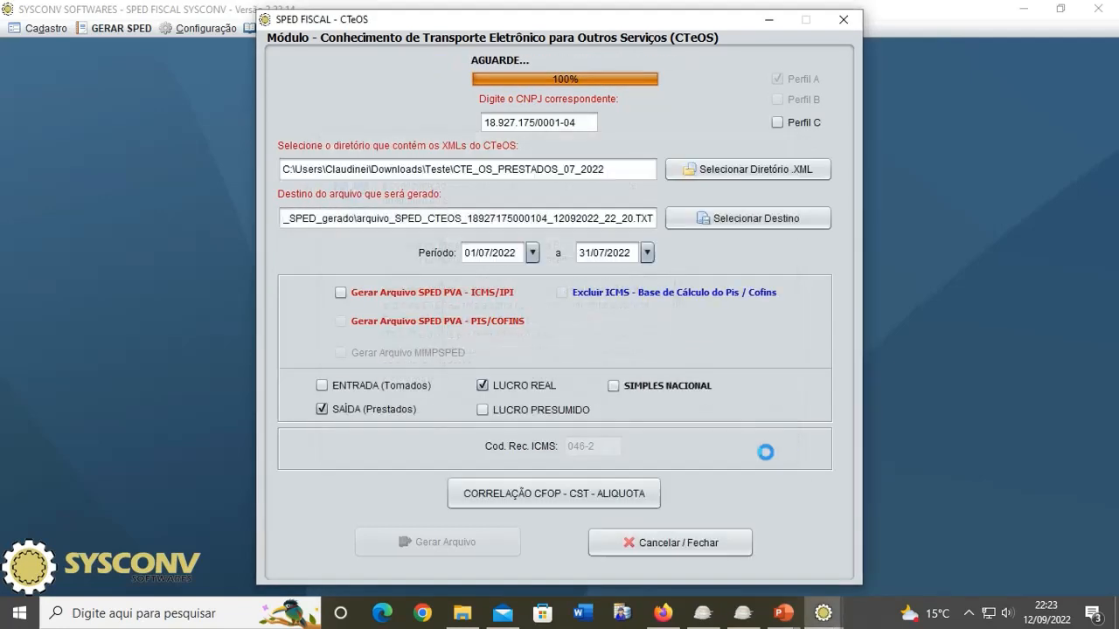
{"action": "left_click", "coordinate": [726, 427]}
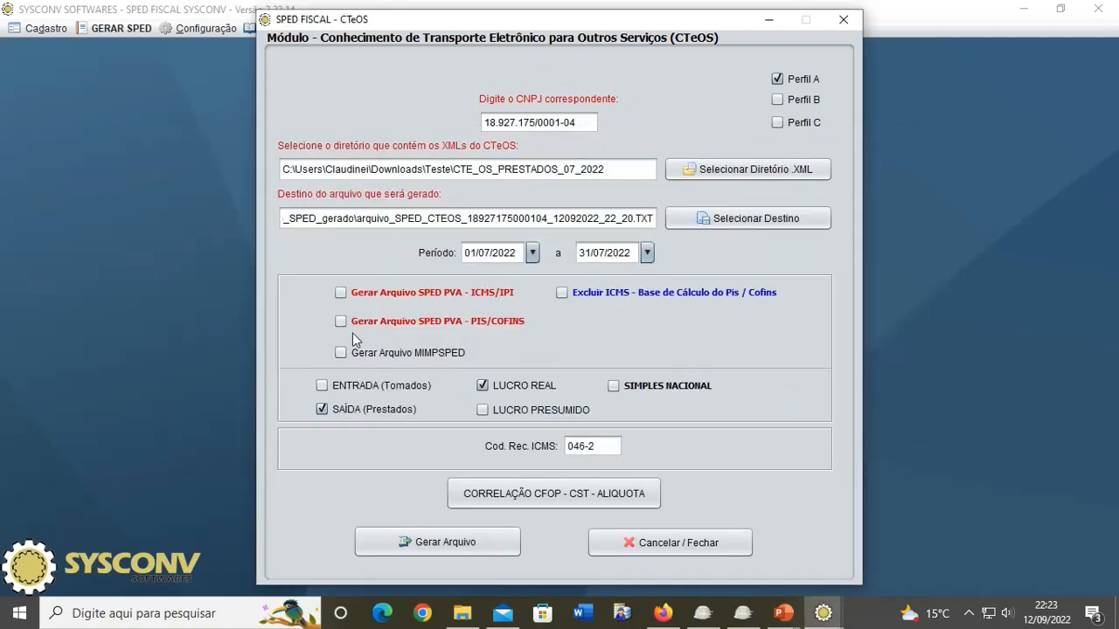
{"action": "left_click", "coordinate": [375, 294]}
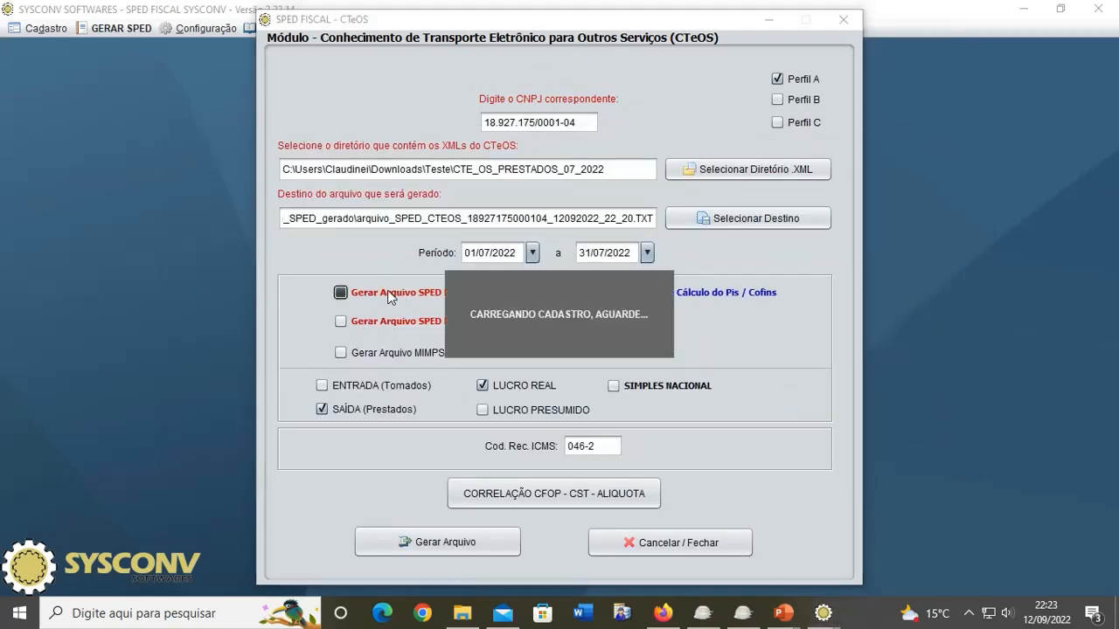
{"action": "left_click_drag", "start_coordinate": [519, 229], "coordinate": [634, 198]}
{"action": "left_click", "coordinate": [642, 264]}
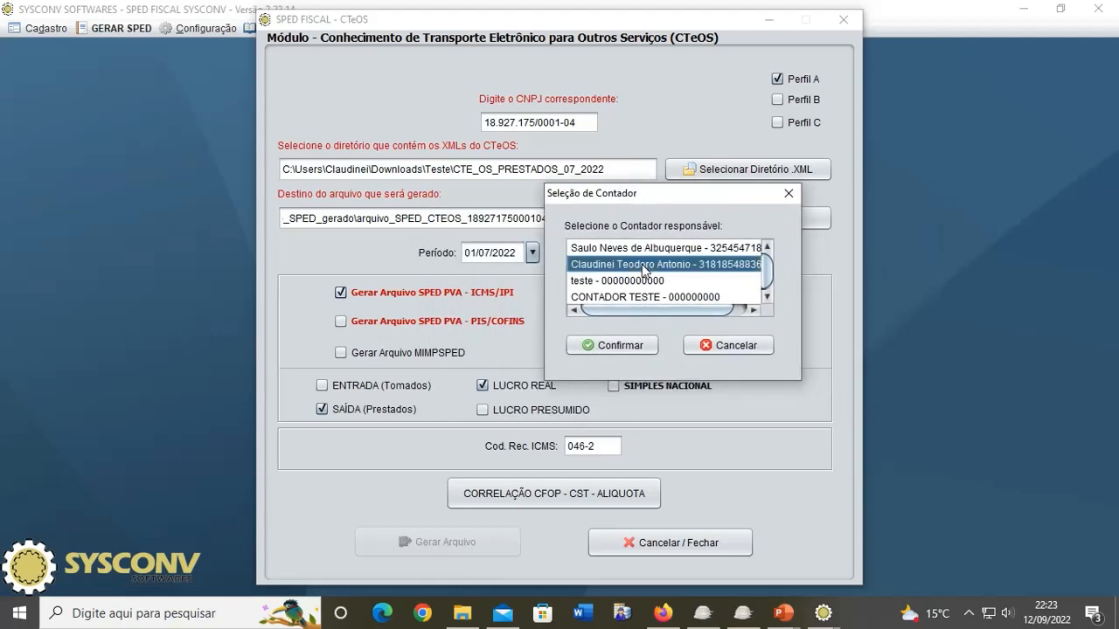
{"action": "left_click", "coordinate": [614, 346]}
{"action": "left_click", "coordinate": [644, 333]}
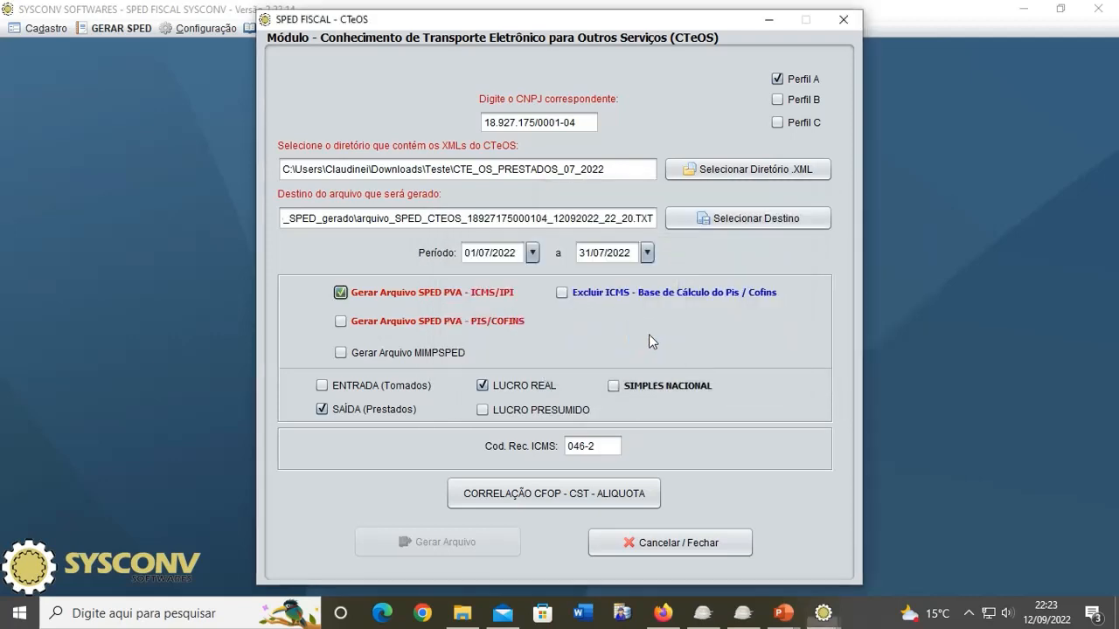
{"action": "left_click", "coordinate": [533, 505]}
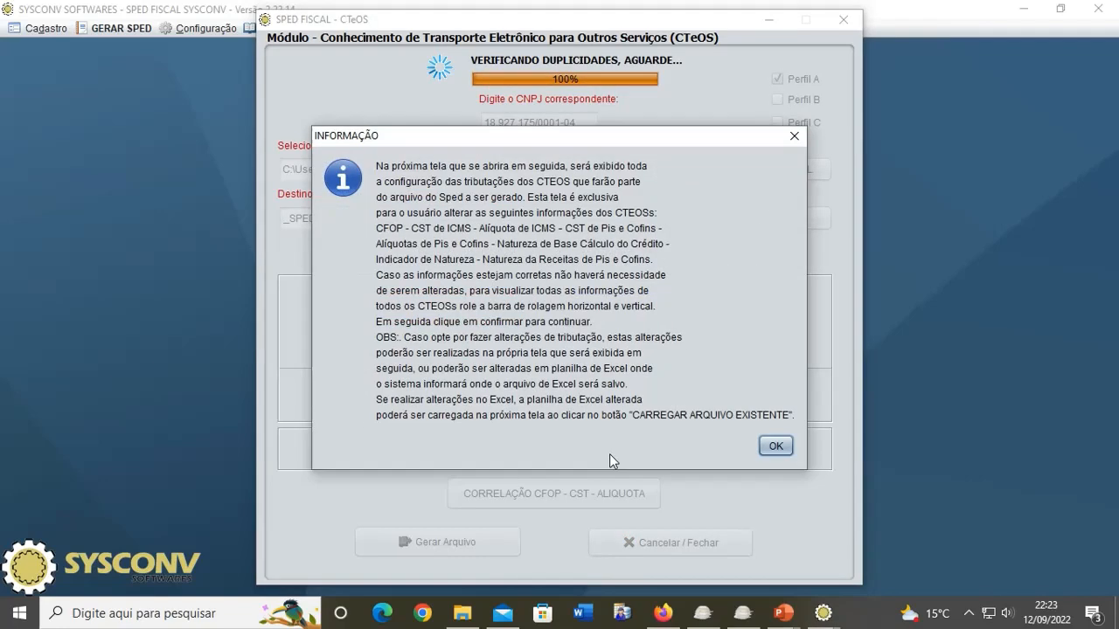
Step: Acknowledge the information message to open the Correlação de Produtos table for CTeOS 7076, 7132, 7133
{"action": "left_click", "coordinate": [774, 448]}
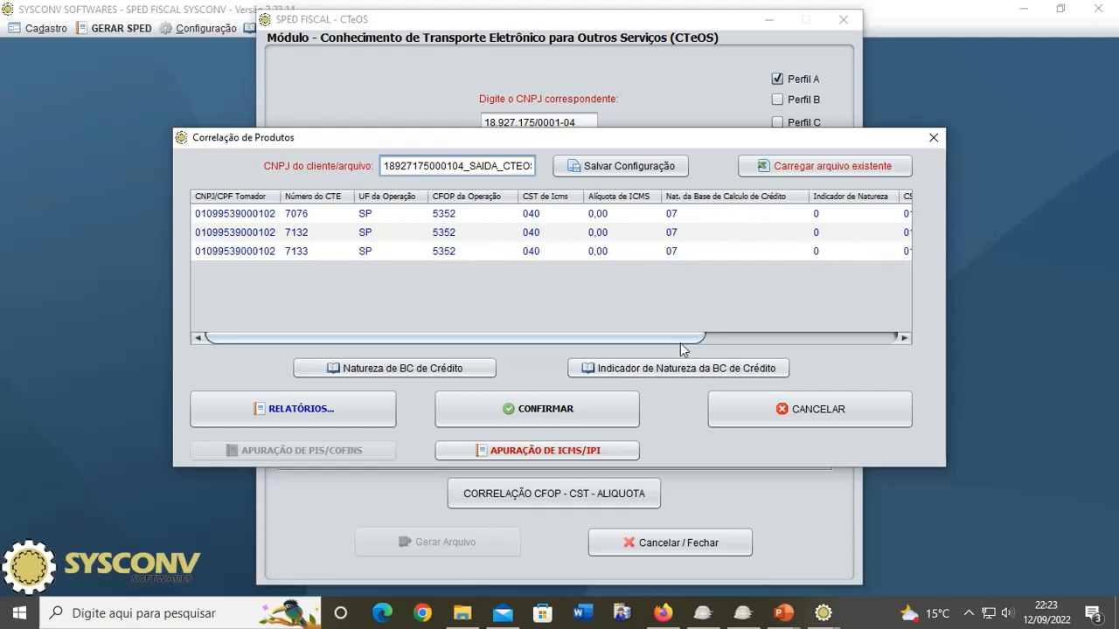
Step: Set CTeOS 7076's CST de Icms to 000 and its ICMS rate to 12,00
{"action": "left_click_drag", "start_coordinate": [680, 343], "coordinate": [729, 343]}
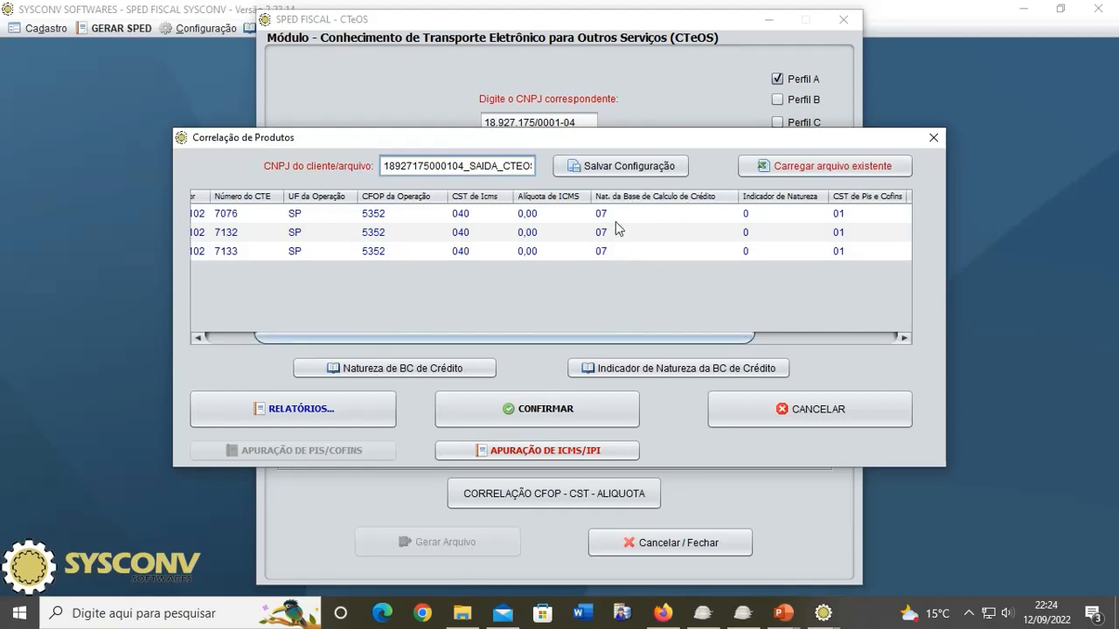
{"action": "left_click_drag", "start_coordinate": [719, 334], "coordinate": [839, 345]}
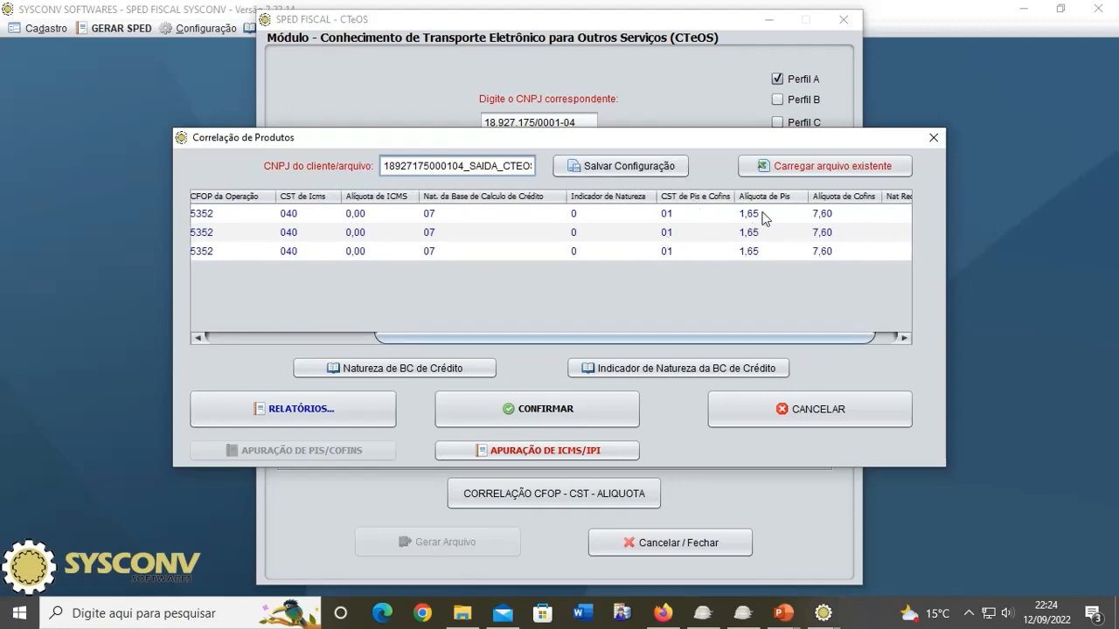
{"action": "left_click_drag", "start_coordinate": [792, 338], "coordinate": [813, 339]}
{"action": "left_click_drag", "start_coordinate": [720, 335], "coordinate": [567, 344]}
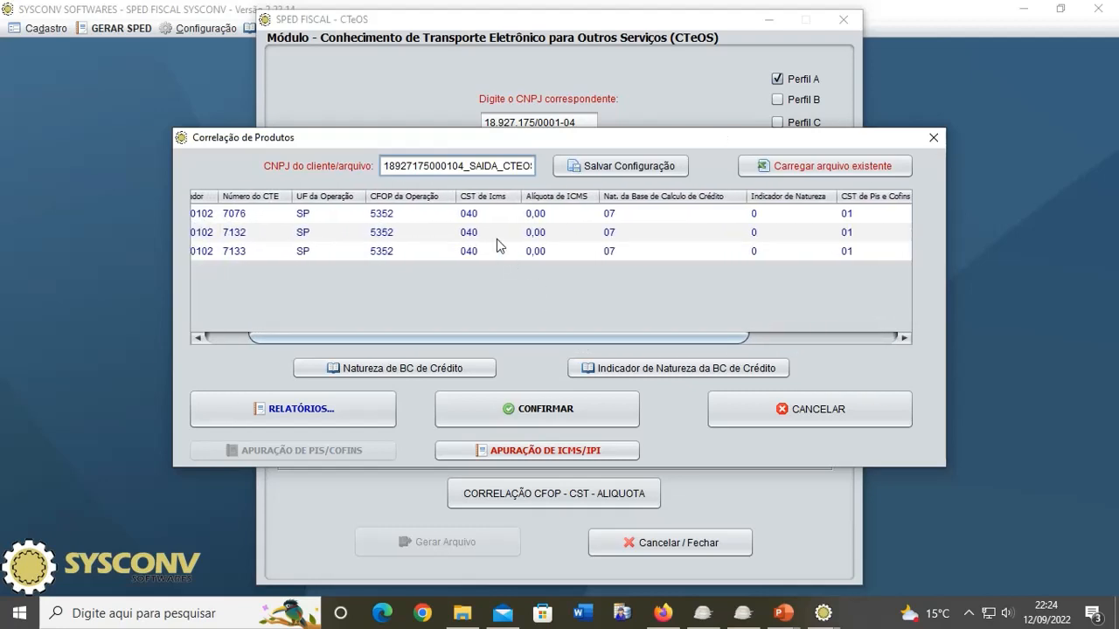
{"action": "double_click", "coordinate": [479, 213]}
{"action": "double_click", "coordinate": [479, 214]}
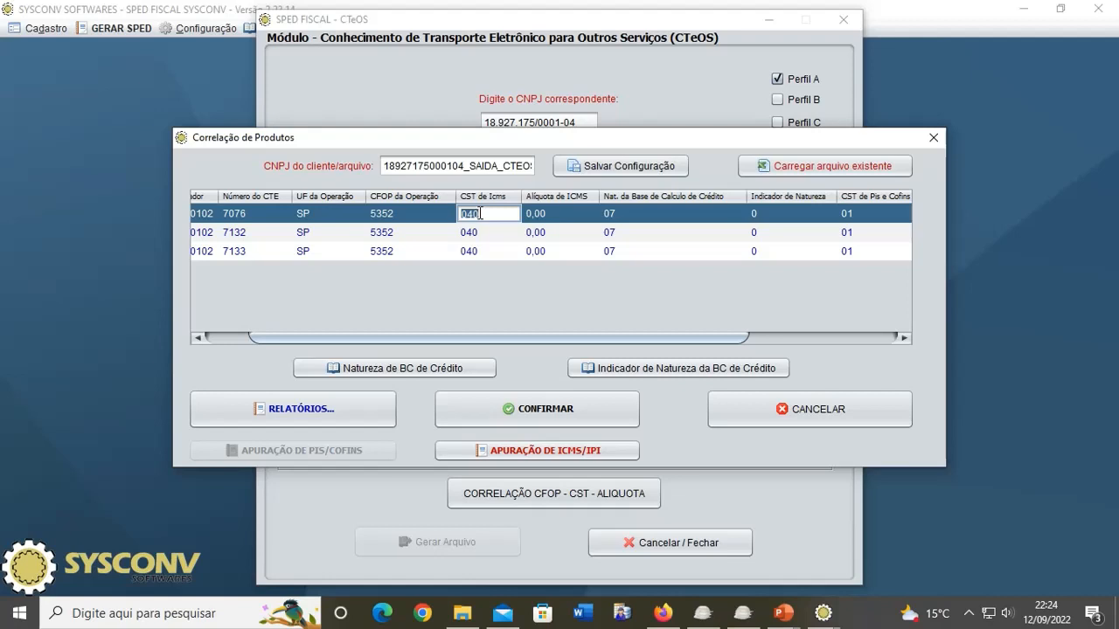
{"action": "type", "text": "00"}
{"action": "key", "text": "Tab"}
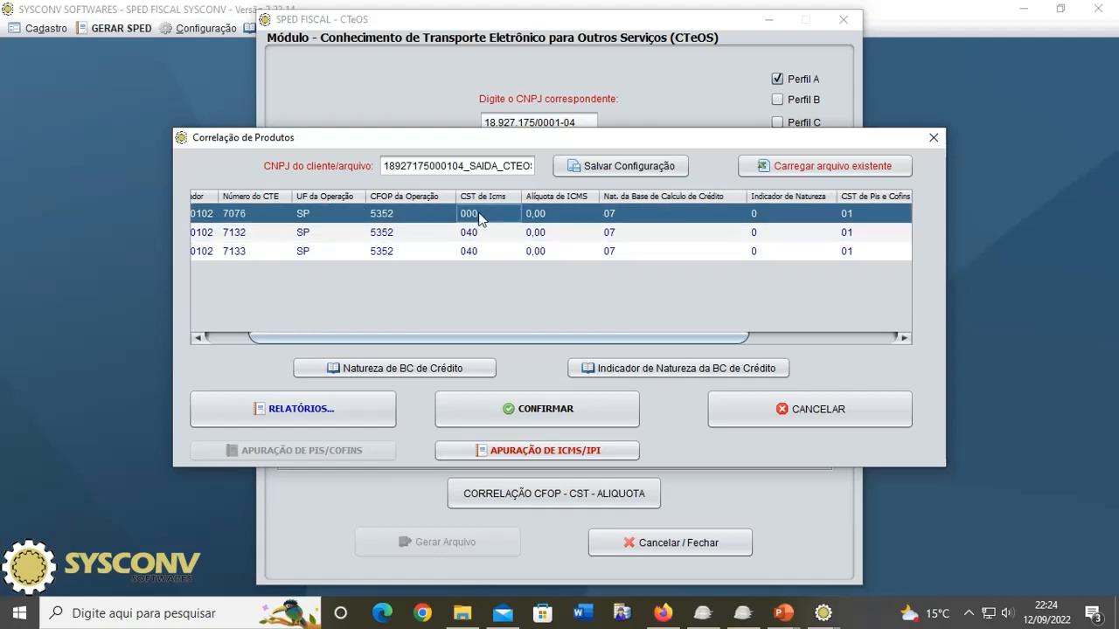
{"action": "type", "text": "1."}
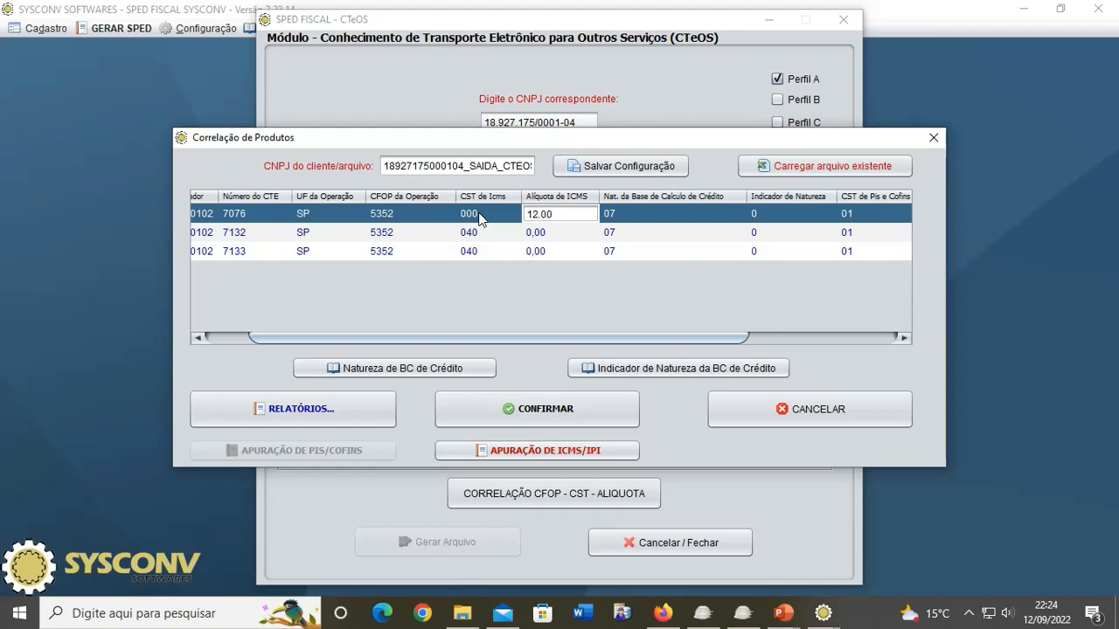
{"action": "left_click", "coordinate": [548, 234]}
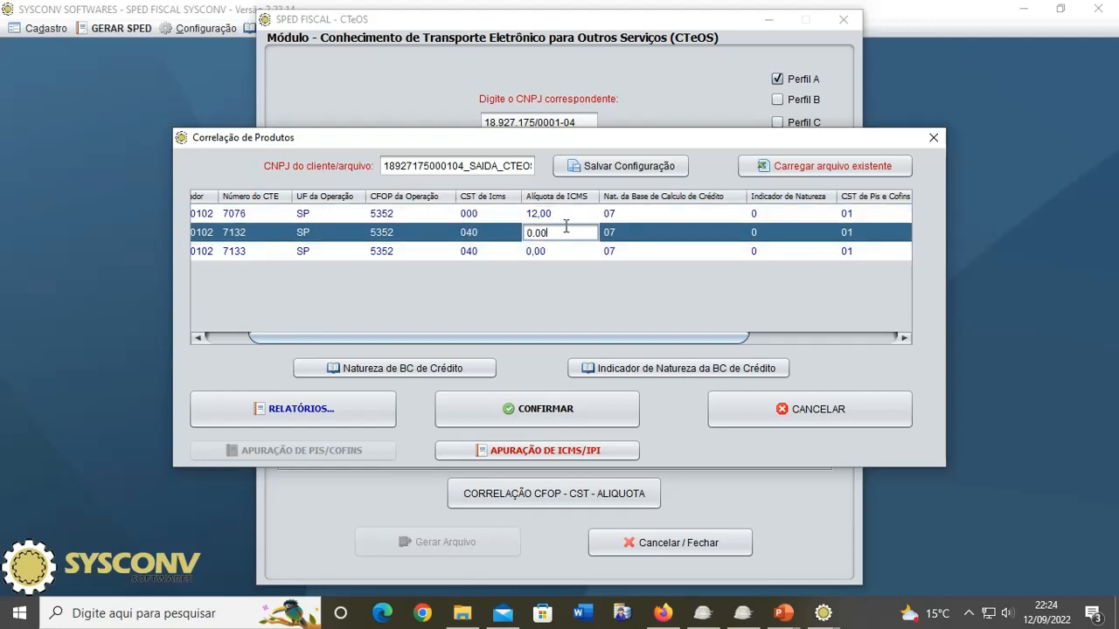
Step: Save the correlation table to the client's SAIDA_CTEOS spreadsheet
{"action": "left_click", "coordinate": [573, 215]}
{"action": "left_click", "coordinate": [582, 236]}
{"action": "left_click", "coordinate": [623, 170]}
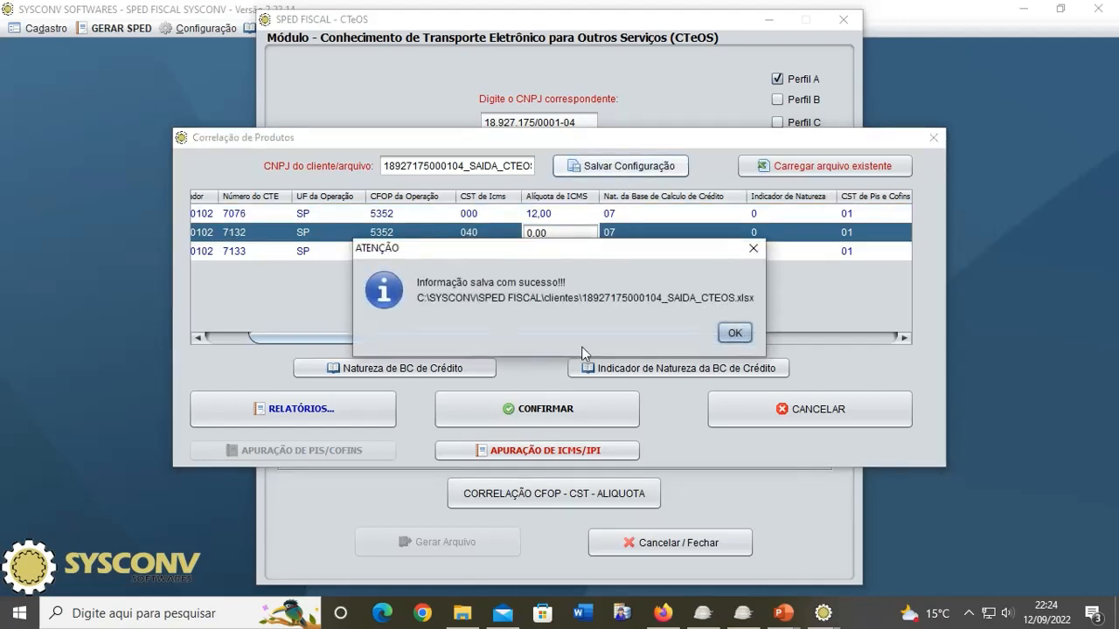
{"action": "left_click", "coordinate": [734, 333]}
{"action": "key", "text": "space"}
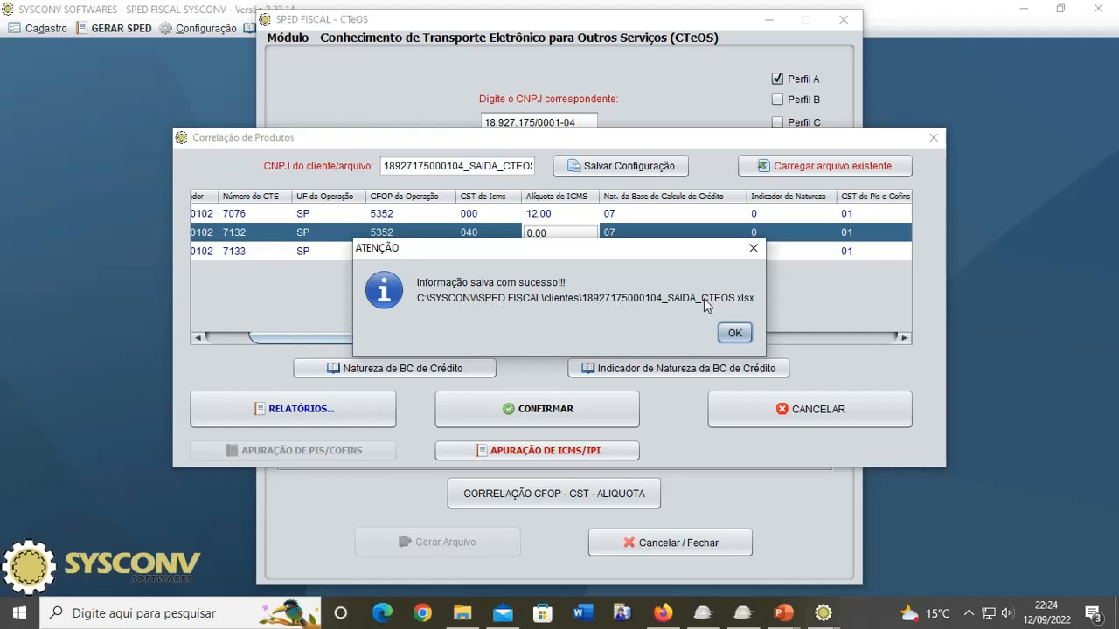
{"action": "left_click", "coordinate": [736, 334]}
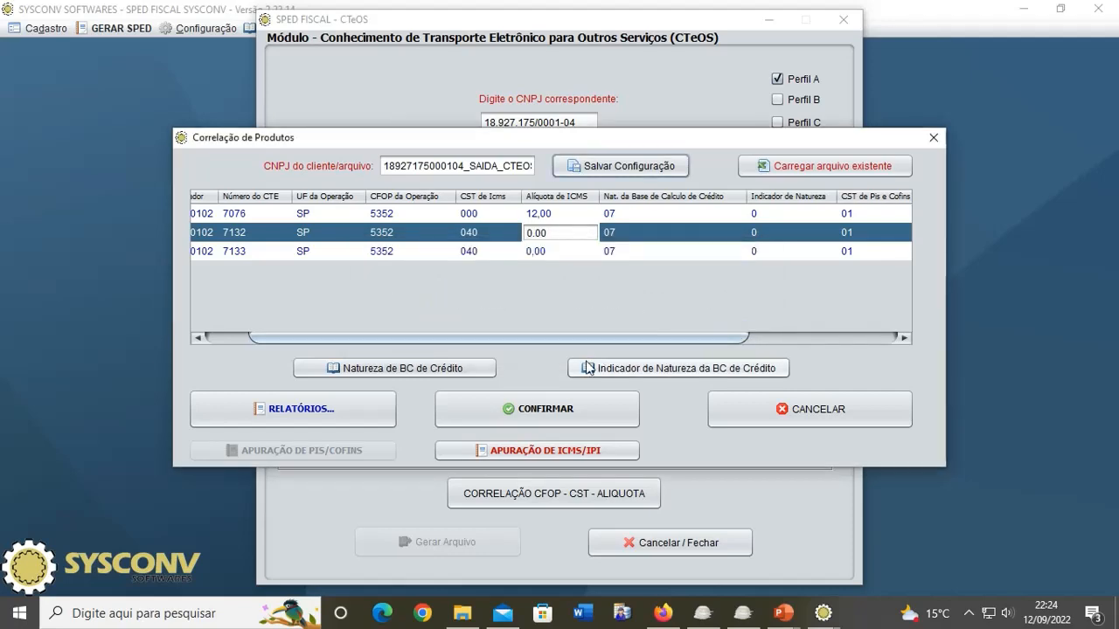
Step: Open the client's SAIDA_CTEOS.xlsx from C:\SYSCONV\SPED FISCAL\clientes
{"action": "left_click", "coordinate": [463, 613]}
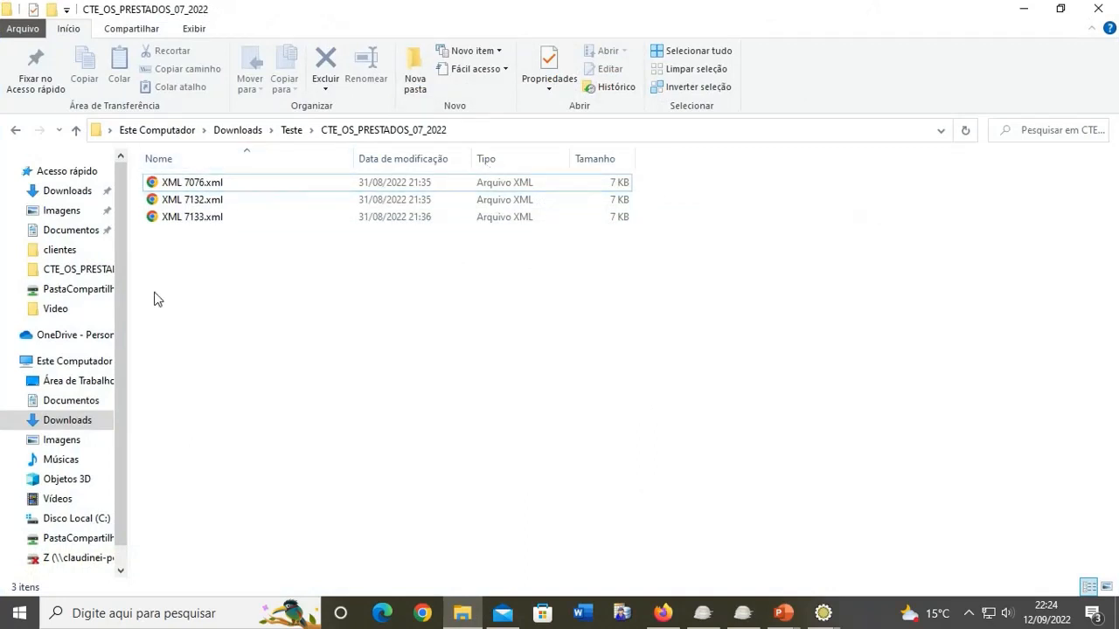
{"action": "left_click", "coordinate": [77, 518]}
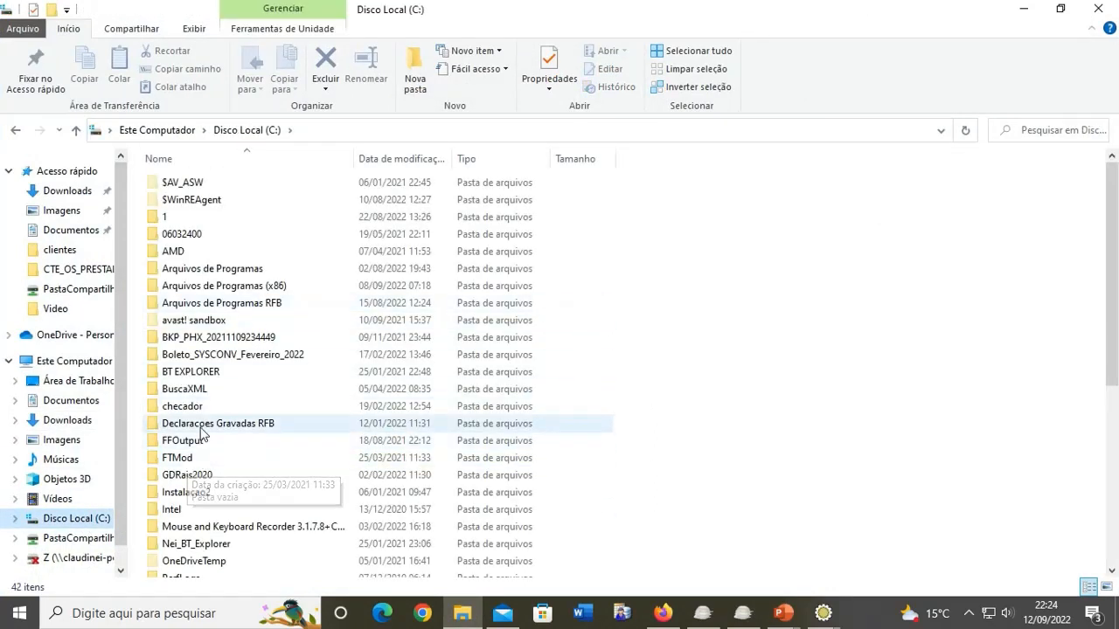
{"action": "scroll", "coordinate": [202, 432], "scroll_direction": "down", "scroll_amount": 6}
{"action": "double_click", "coordinate": [204, 360]}
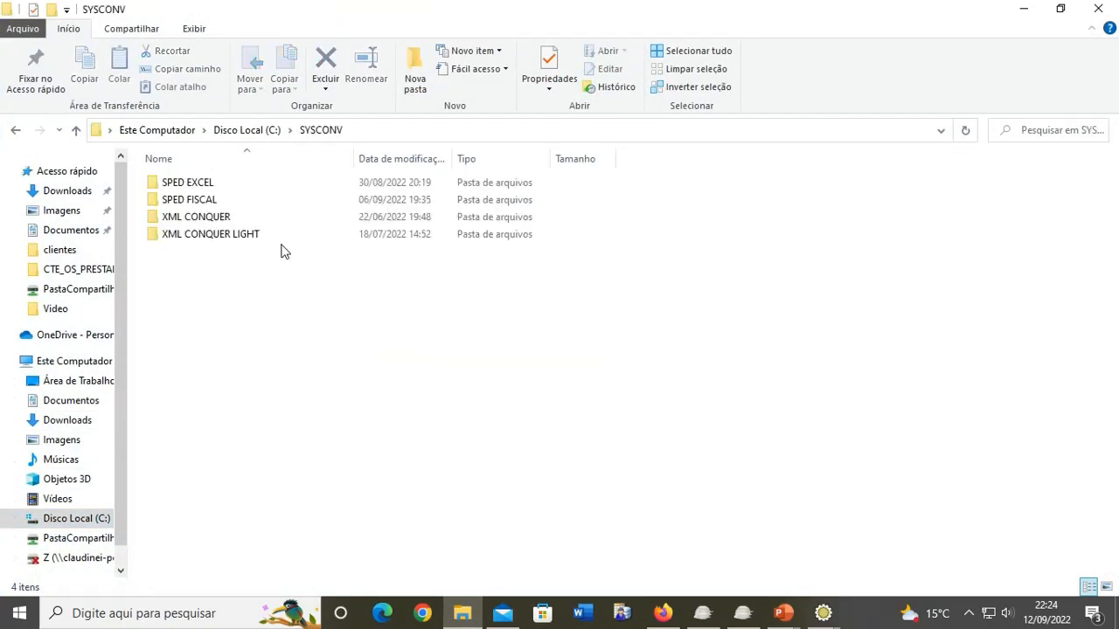
{"action": "double_click", "coordinate": [196, 200]}
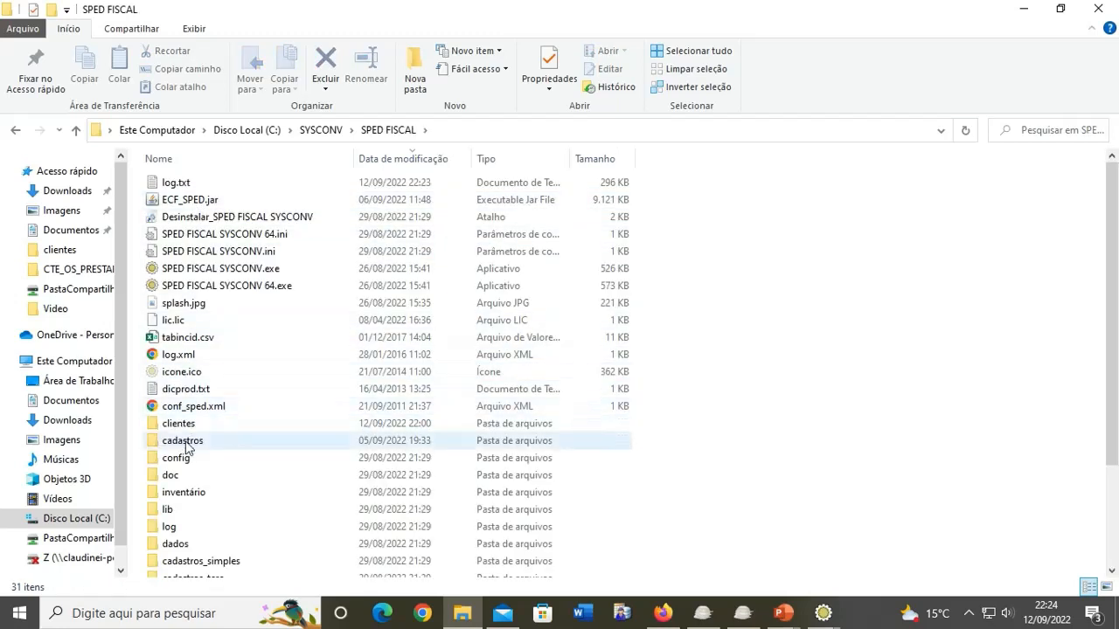
{"action": "double_click", "coordinate": [191, 423]}
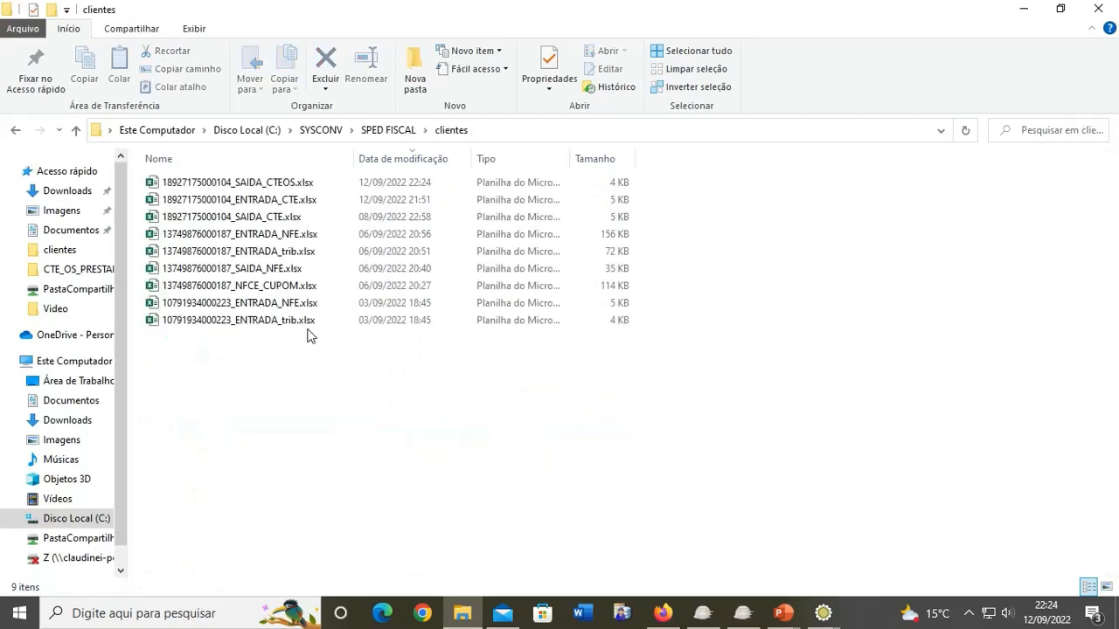
{"action": "double_click", "coordinate": [257, 185]}
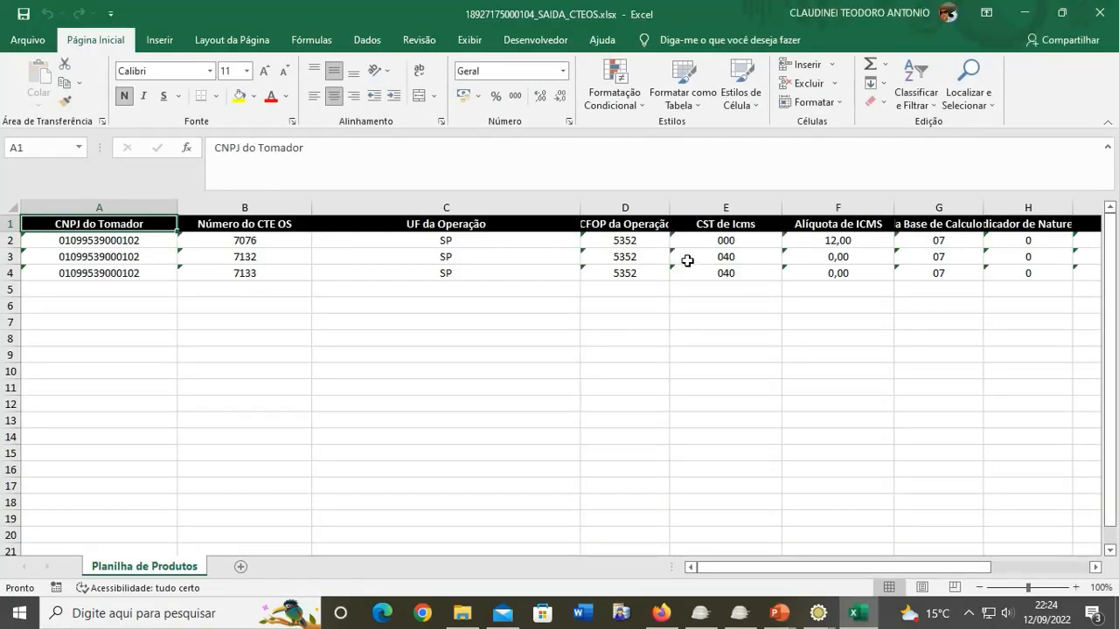
Step: Enter '000 as CTE 7132's CST de Icms in cell E3
{"action": "left_click", "coordinate": [688, 260]}
{"action": "type", "text": "000"}
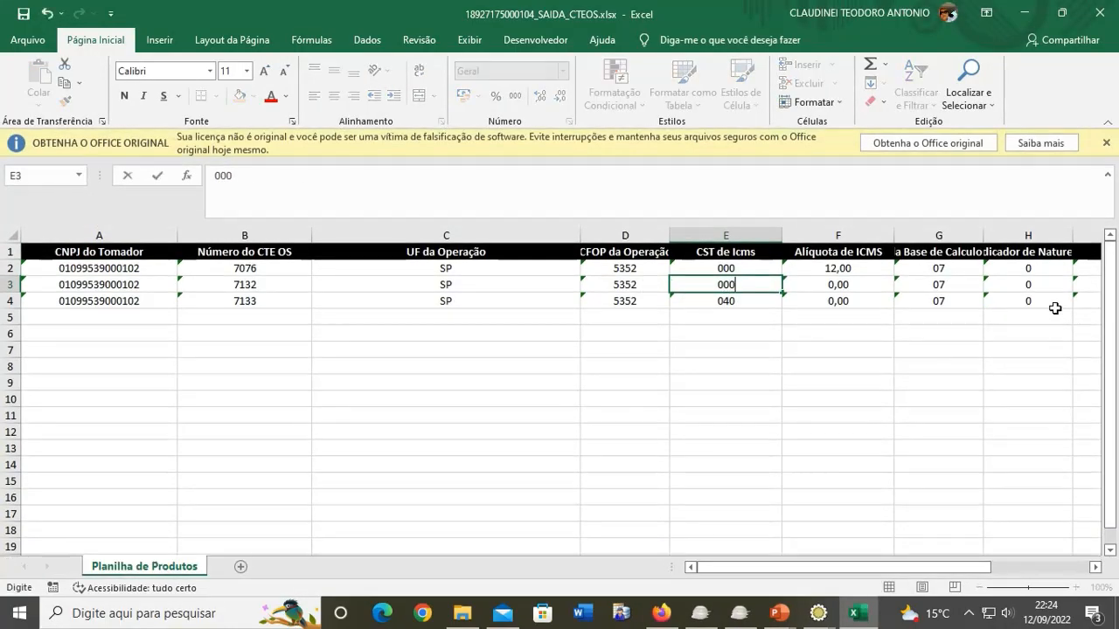
{"action": "key", "text": "BackSpace"}
{"action": "key", "text": "BackSpace"}
{"action": "key", "text": "BackSpace"}
{"action": "type", "text": "'000"}
{"action": "key", "text": "ctrl+Return"}
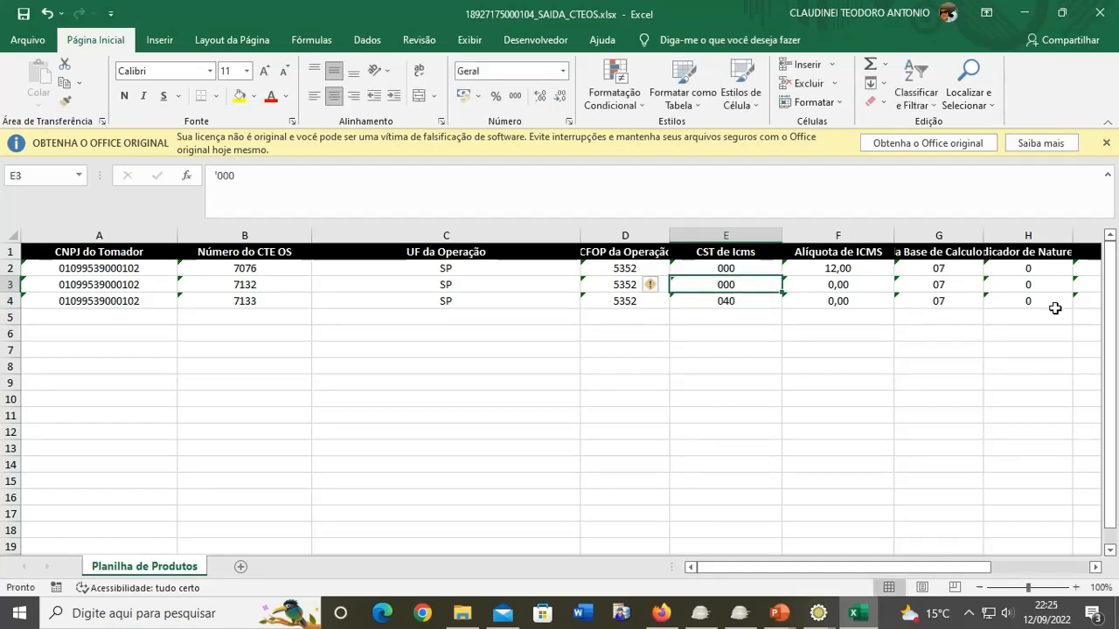
Step: Enter '7,00 as the ICMS rate in F3, then close the saved spreadsheet
{"action": "key", "text": "Right"}
{"action": "type", "text": "7,"}
{"action": "key", "text": "Return"}
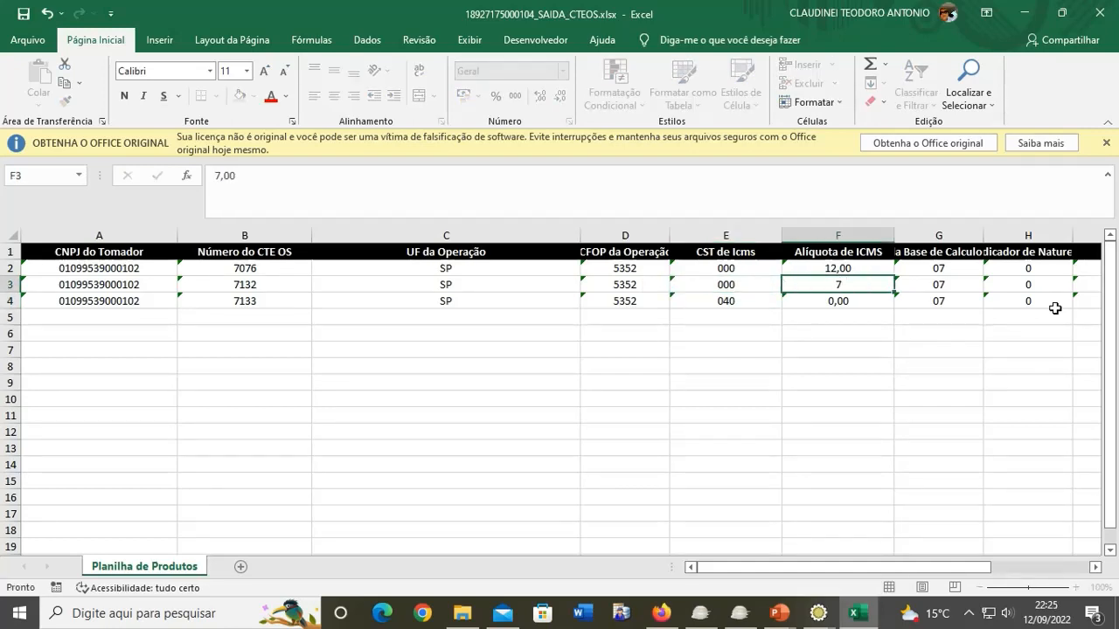
{"action": "key", "text": "Up"}
{"action": "type", "text": "'"}
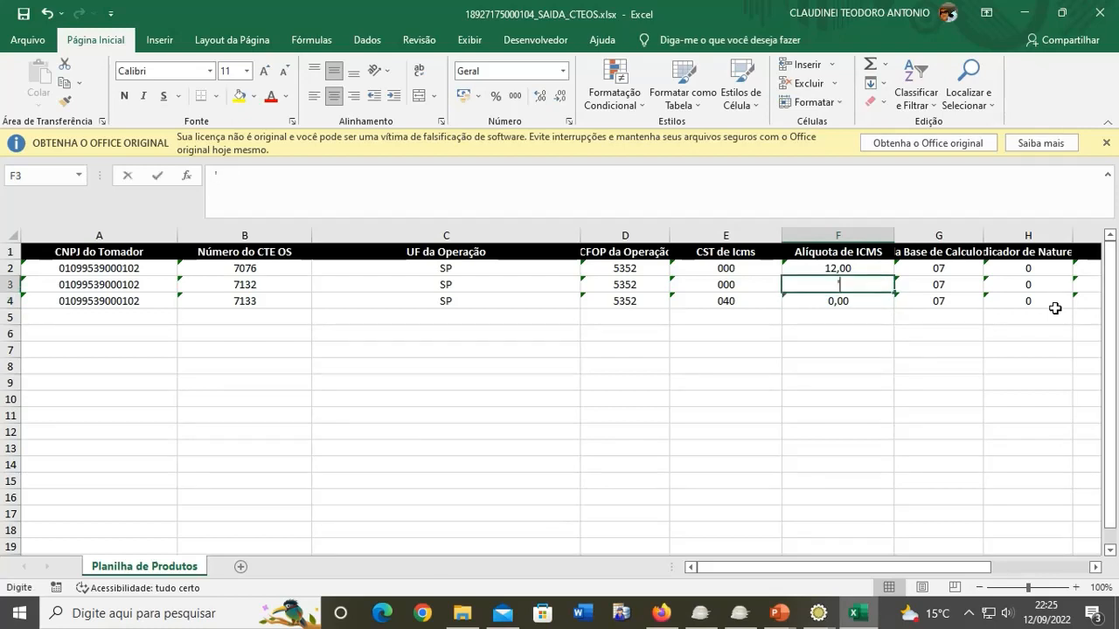
{"action": "type", "text": "7,00"}
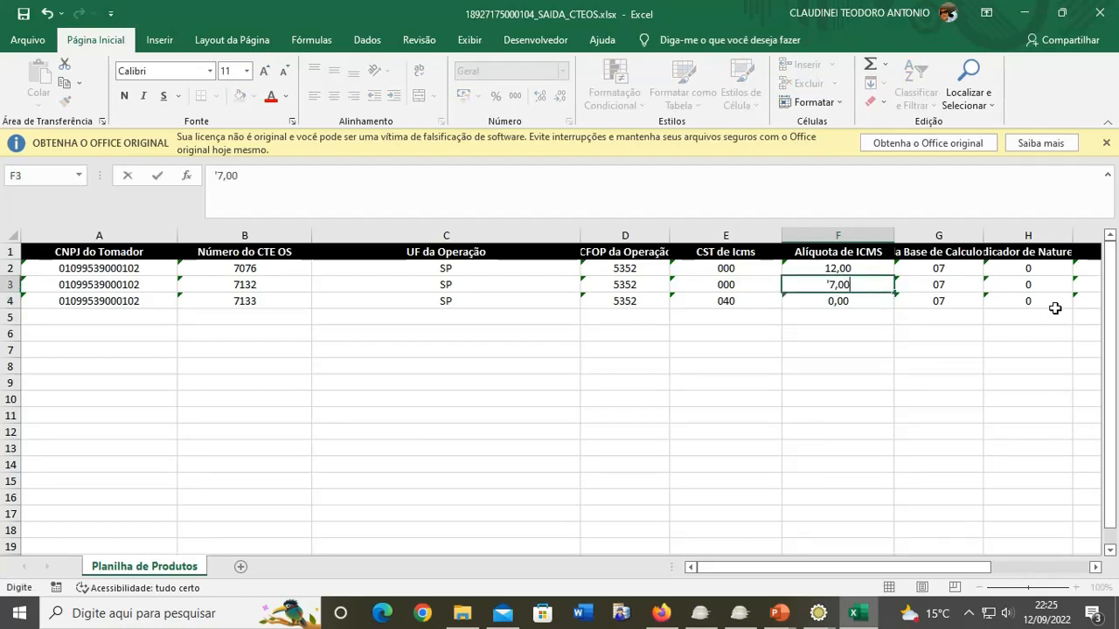
{"action": "key", "text": "Return"}
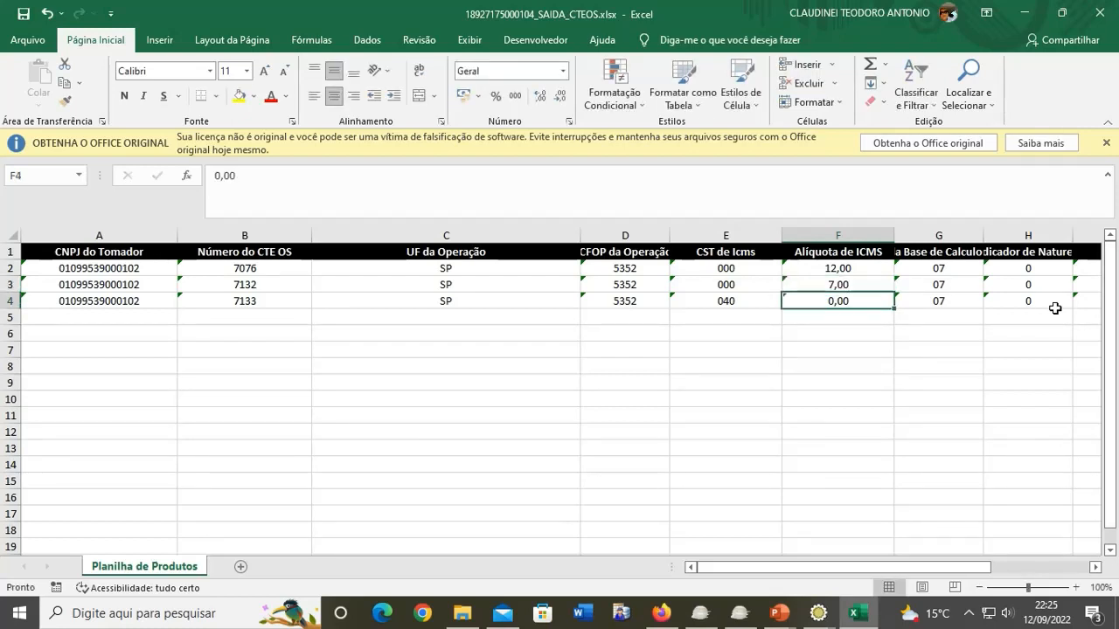
{"action": "left_click", "coordinate": [1105, 144]}
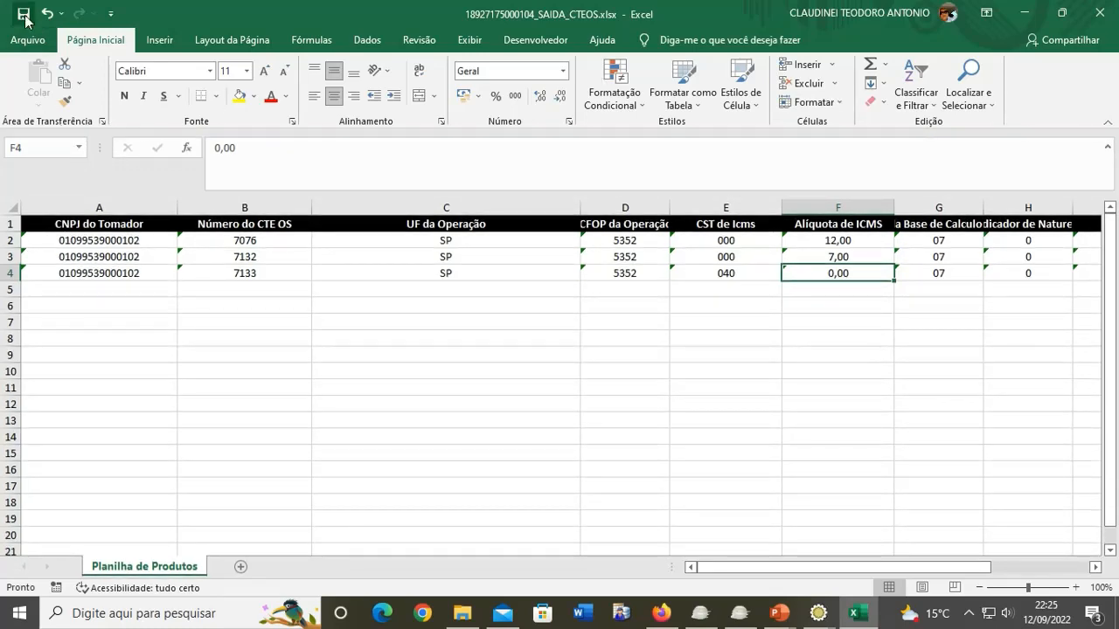
{"action": "left_click", "coordinate": [1087, 20]}
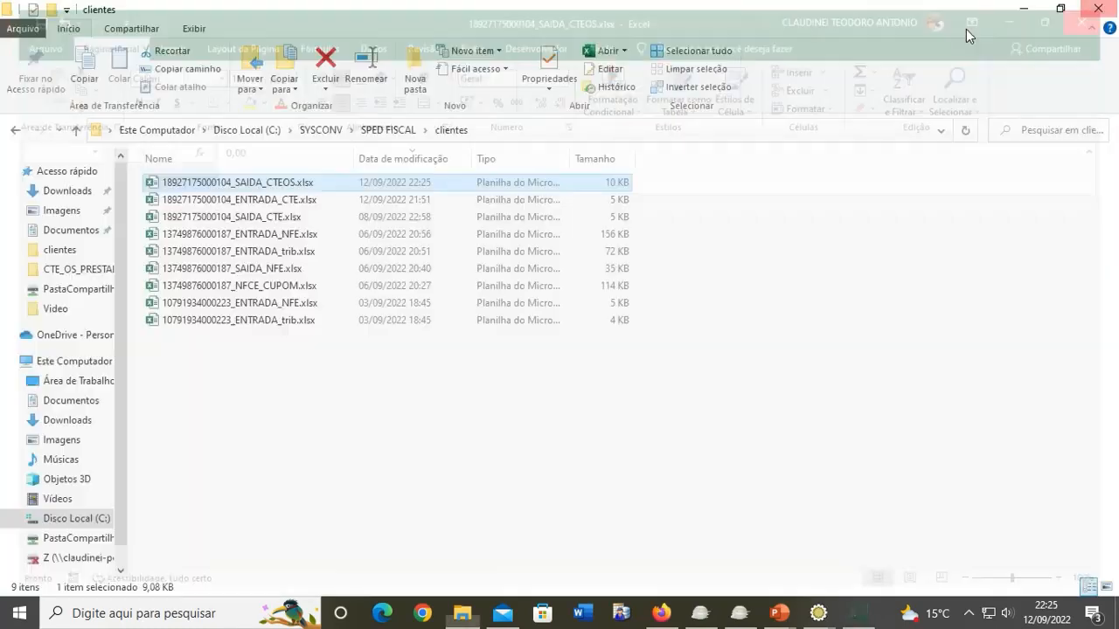
Step: Reload the edited SAIDA_CTEOS spreadsheet into the correlation table
{"action": "left_click", "coordinate": [1024, 9]}
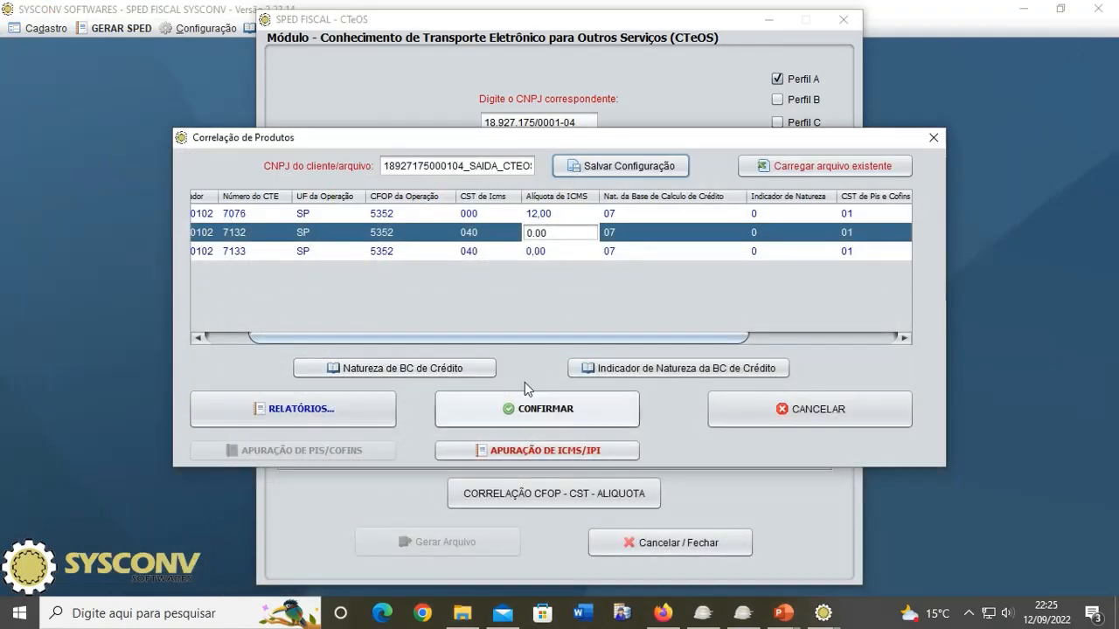
{"action": "left_click", "coordinate": [672, 251]}
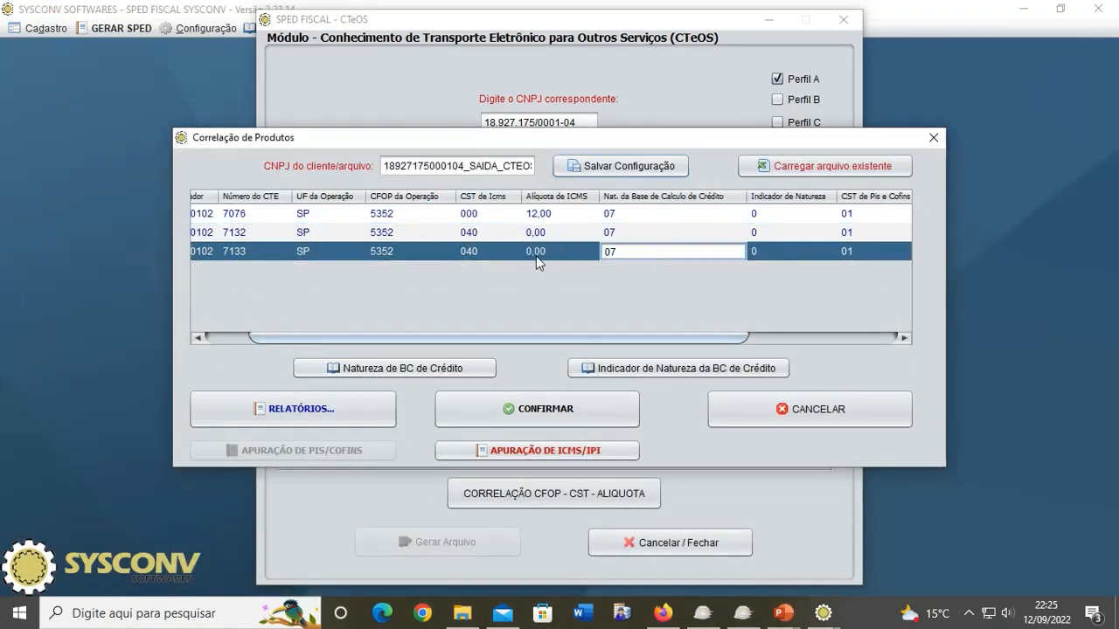
{"action": "left_click", "coordinate": [563, 233]}
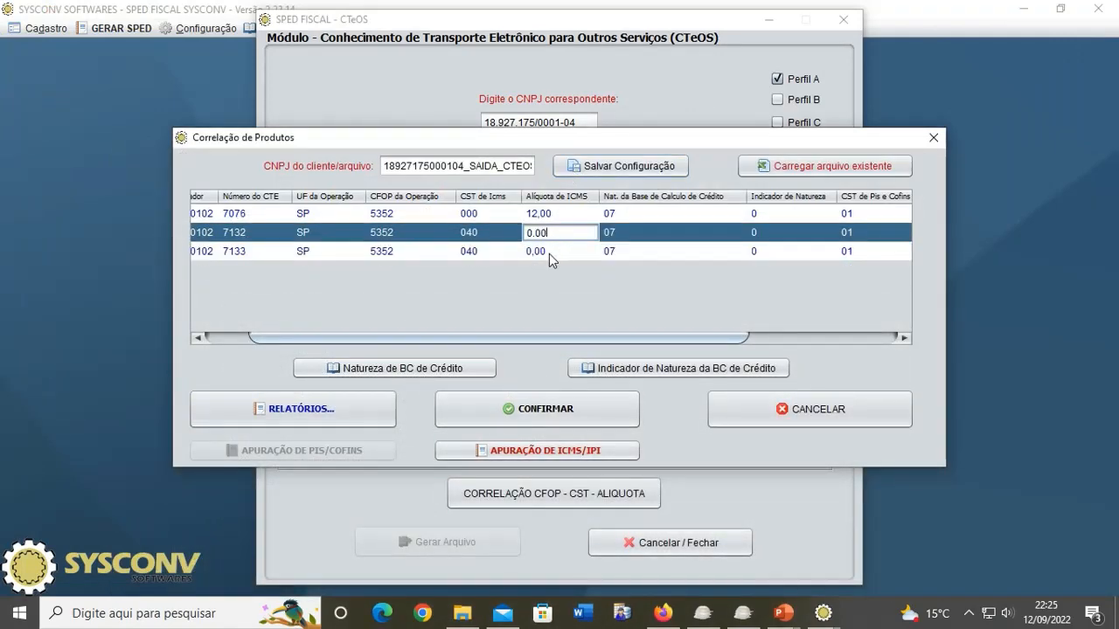
{"action": "left_click", "coordinate": [817, 174]}
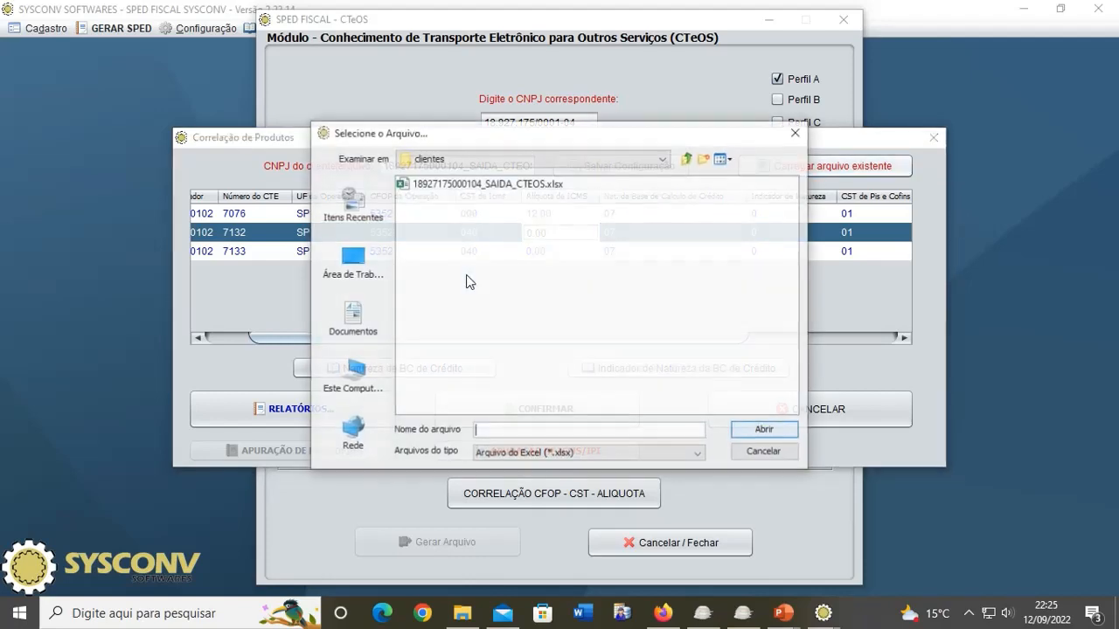
{"action": "left_click", "coordinate": [473, 184]}
{"action": "double_click", "coordinate": [473, 184]}
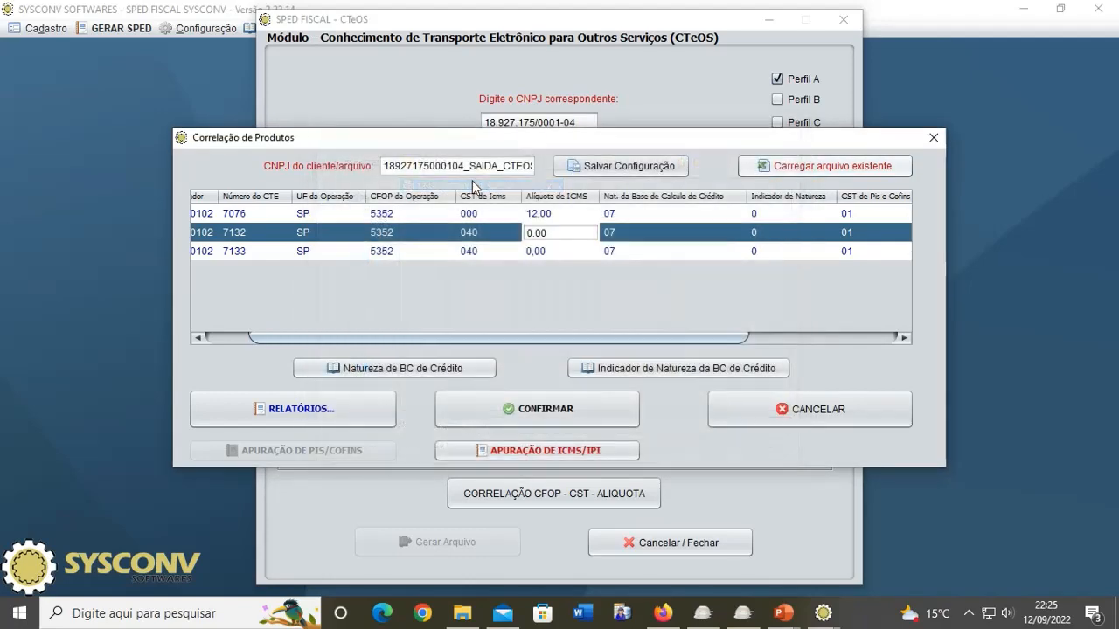
{"action": "left_click", "coordinate": [558, 326]}
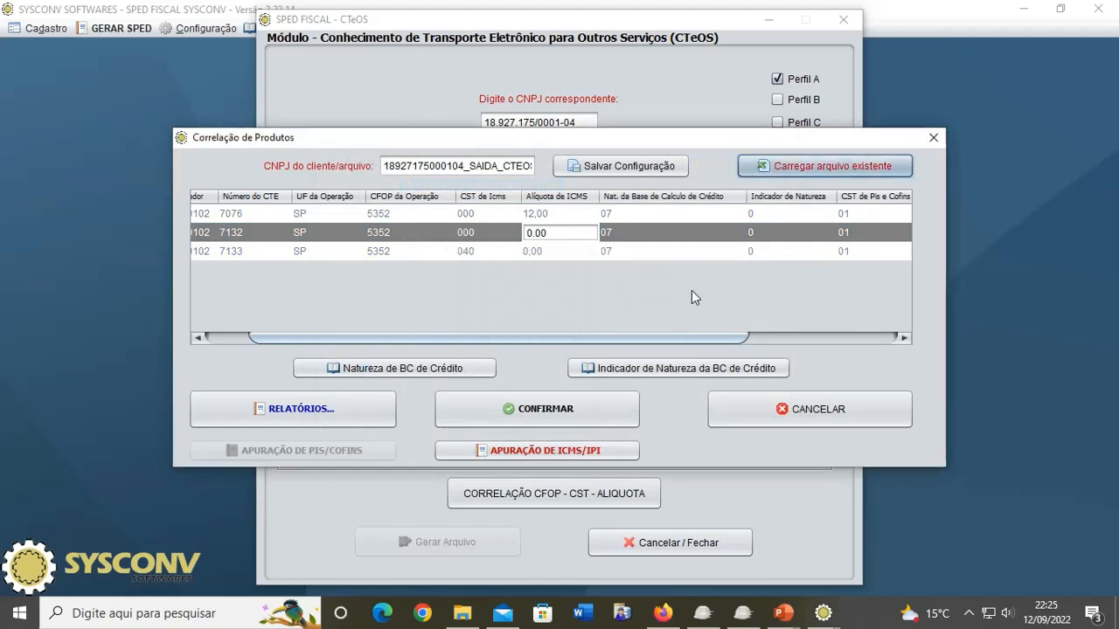
Step: Set CTE 7132's ICMS rate to 7.00 in the correlation table
{"action": "double_click", "coordinate": [698, 250]}
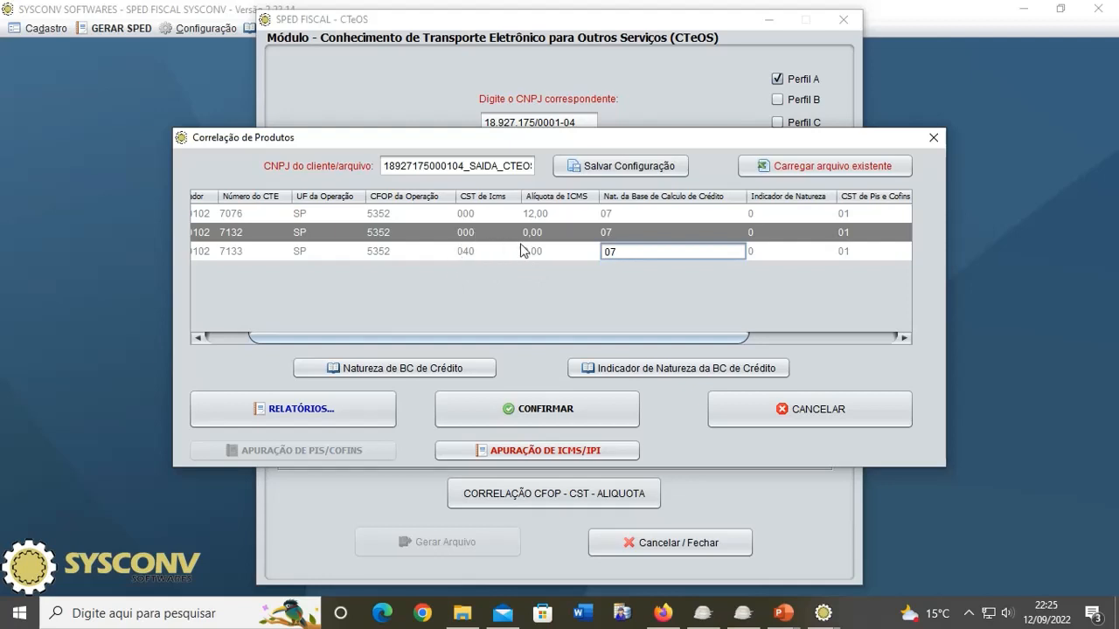
{"action": "double_click", "coordinate": [559, 233]}
{"action": "double_click", "coordinate": [560, 233]}
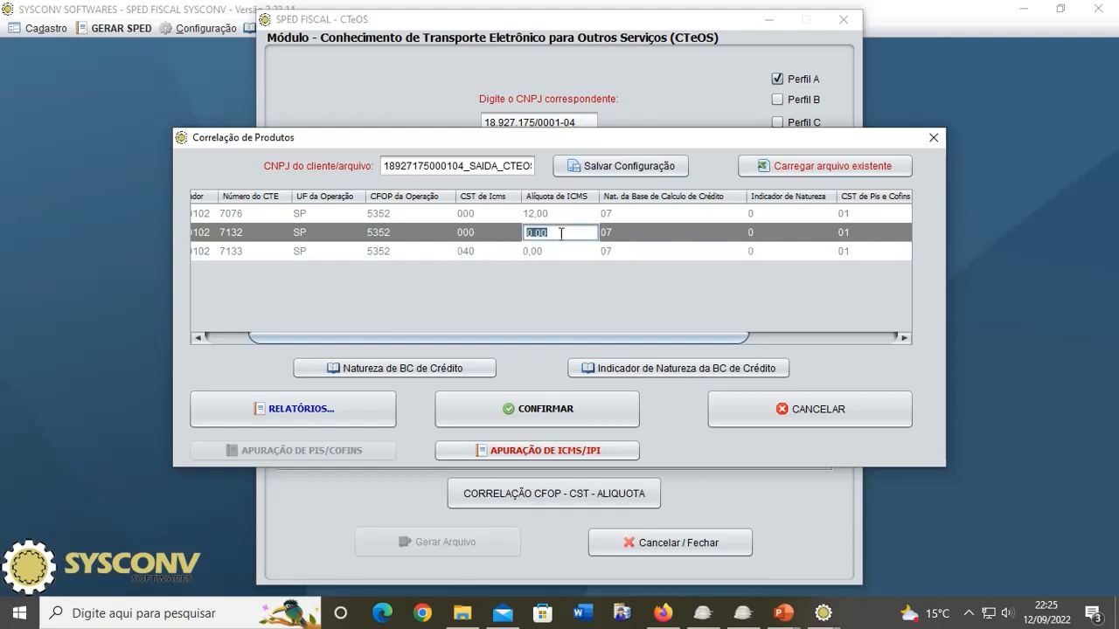
{"action": "type", "text": "7.00"}
{"action": "key", "text": "Return"}
Step: Run the ICMS/IPI summary for CFOP 5352 and save the product correlation to SAIDA_CTEOS .xlsx
{"action": "left_click", "coordinate": [544, 451]}
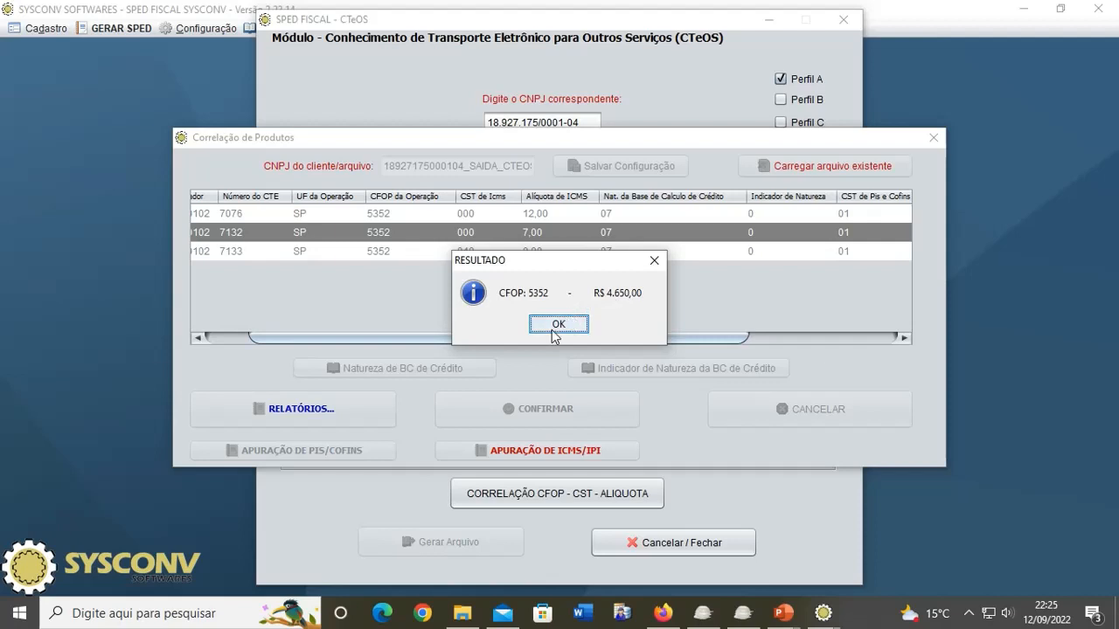
{"action": "left_click", "coordinate": [559, 324]}
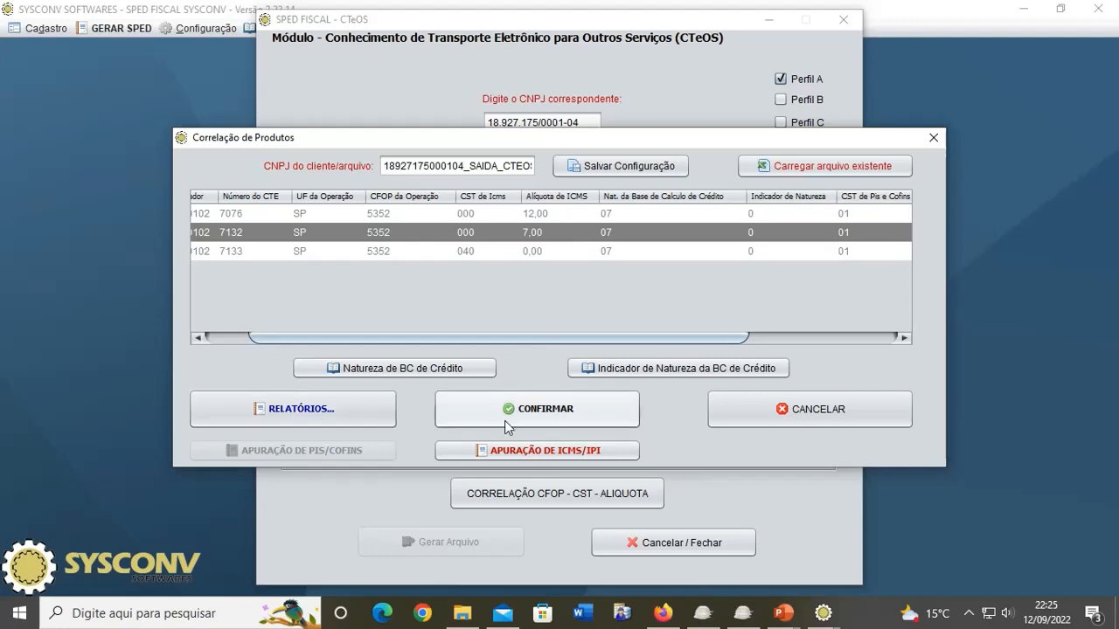
{"action": "left_click", "coordinate": [551, 416]}
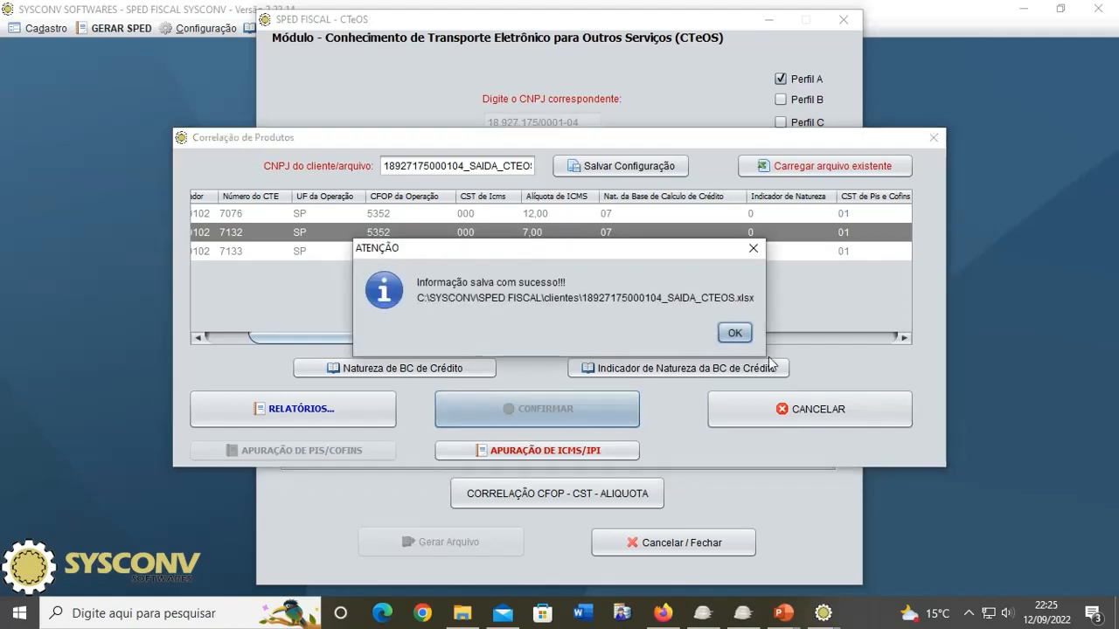
{"action": "left_click", "coordinate": [745, 331]}
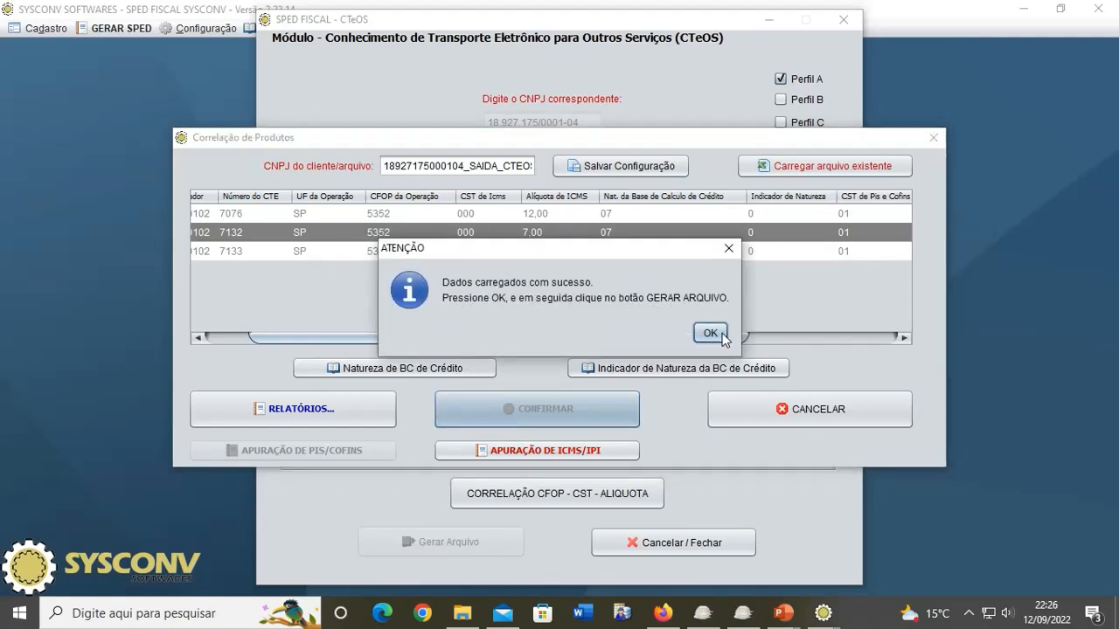
{"action": "left_click", "coordinate": [710, 333]}
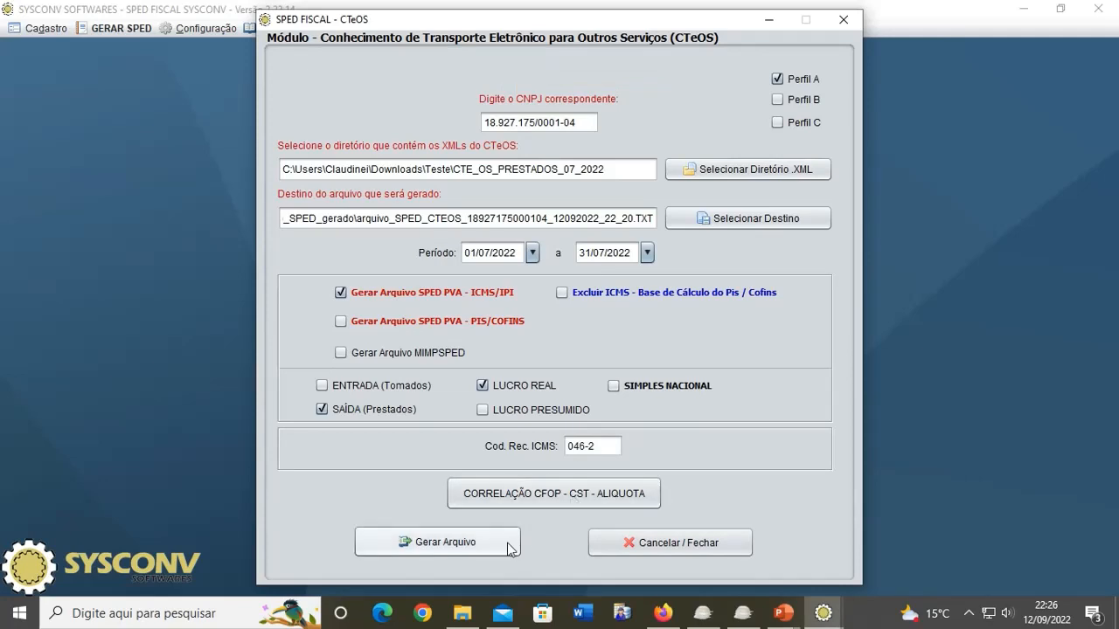
Step: Generate the SAÍDA (Prestados) ICMS/IPI SPED TXT and read its CTE_OS_PRESTADOS_07_2022 output path
{"action": "left_click", "coordinate": [461, 544]}
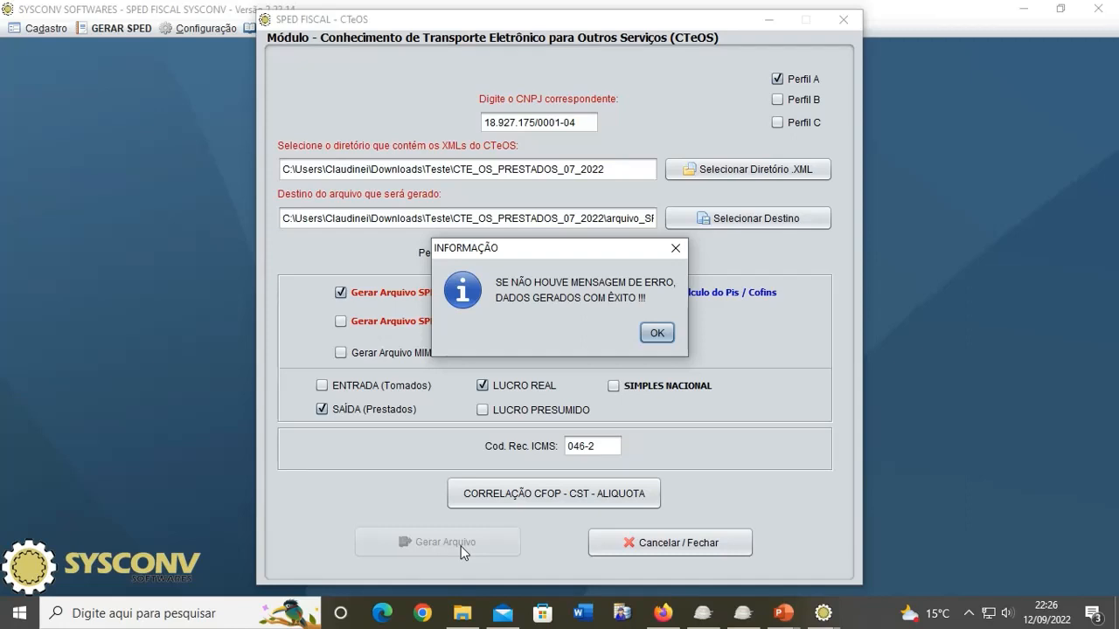
{"action": "left_click", "coordinate": [657, 334]}
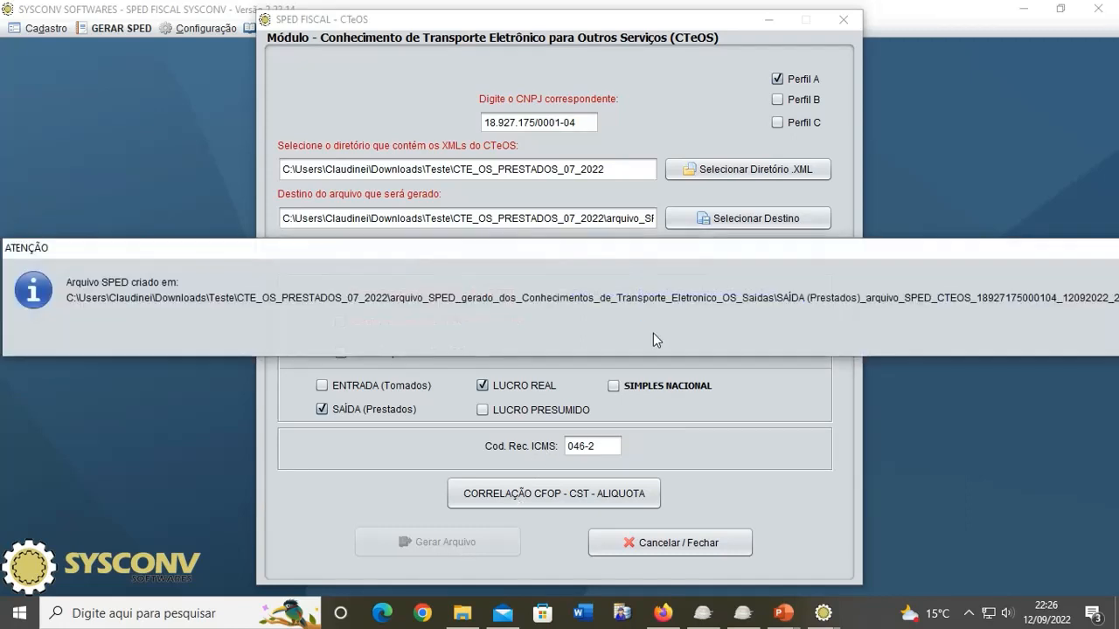
{"action": "left_click_drag", "start_coordinate": [706, 253], "coordinate": [420, 252]}
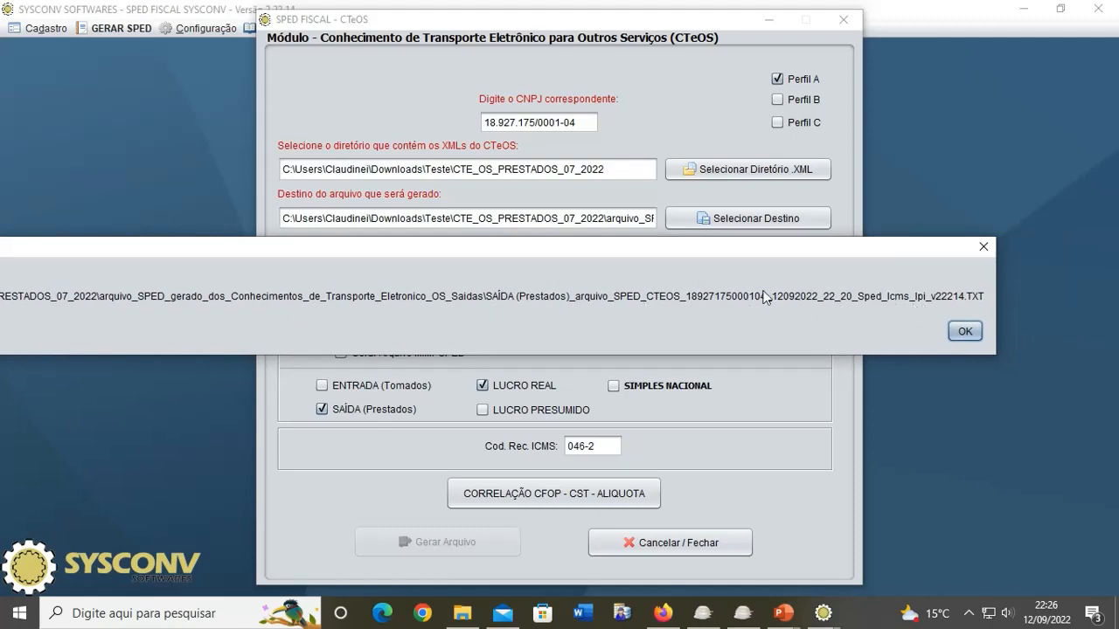
{"action": "left_click", "coordinate": [965, 331]}
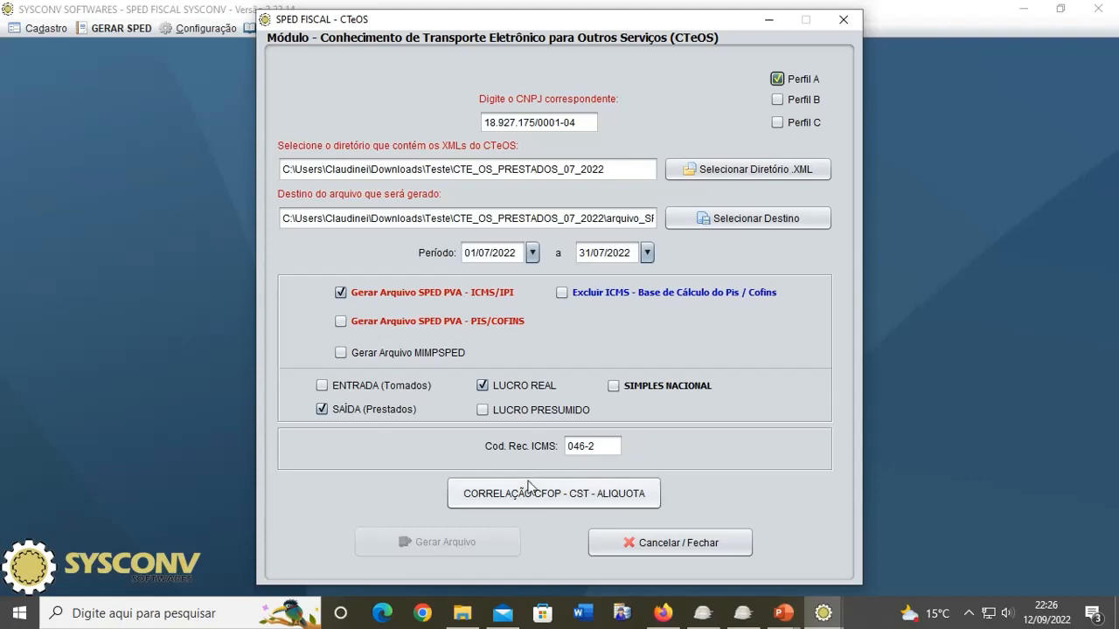
Step: Switch generation to the PIS/COFINS SPED file and confirm the responsible accountant
{"action": "left_click", "coordinate": [367, 322]}
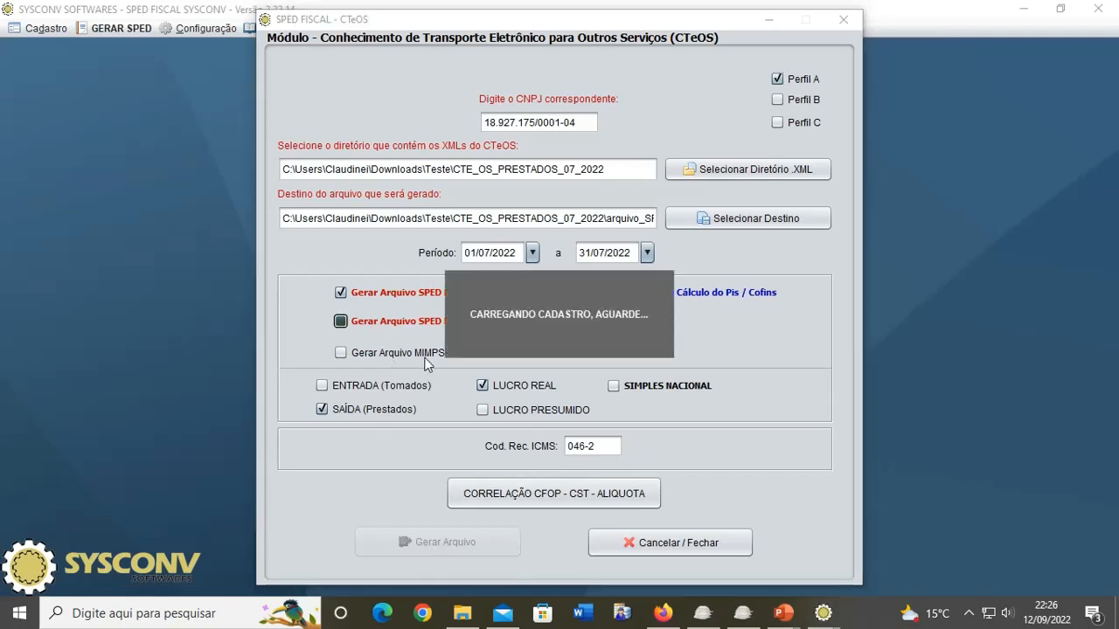
{"action": "left_click", "coordinate": [577, 295]}
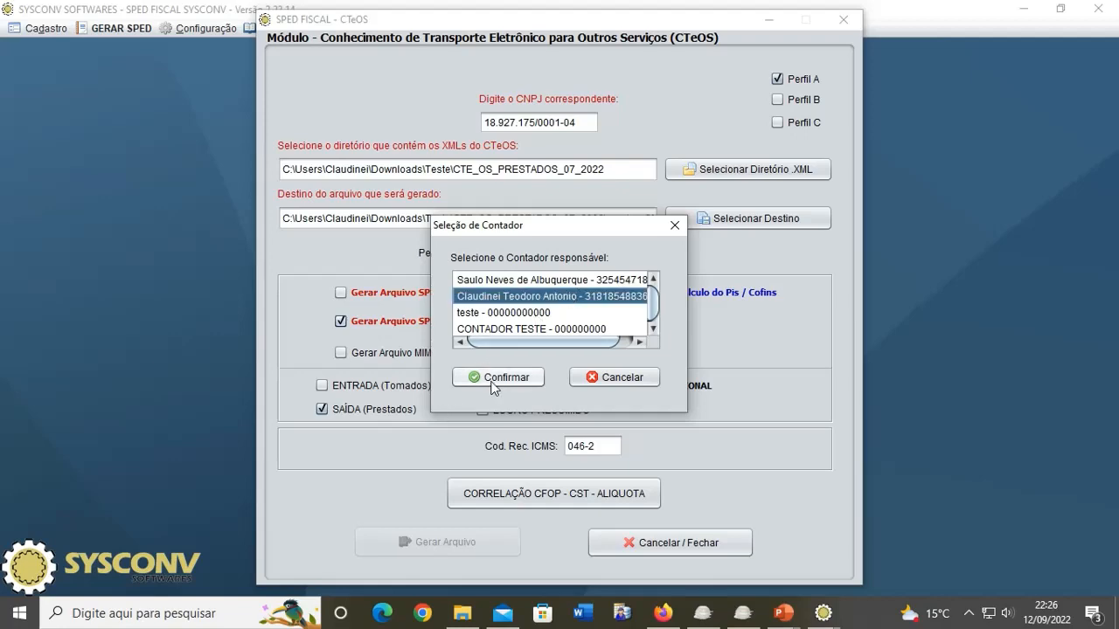
{"action": "left_click", "coordinate": [494, 378]}
{"action": "left_click", "coordinate": [646, 333]}
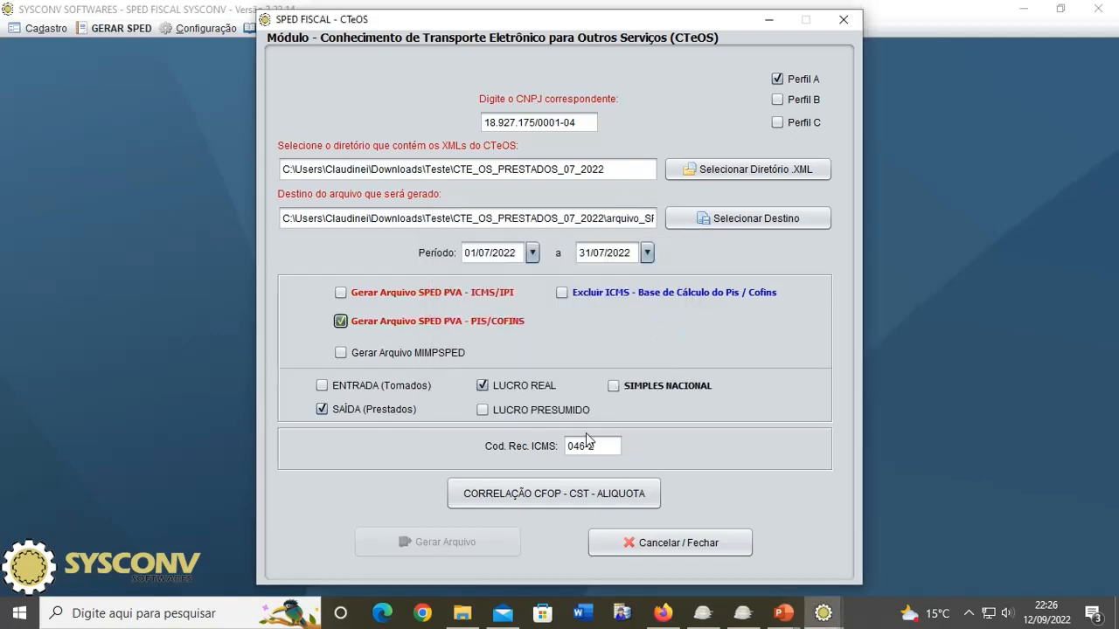
Step: Review the CST and rate cells for CTes 7076, 7132 and 7133, then confirm the correlation
{"action": "left_click", "coordinate": [538, 505]}
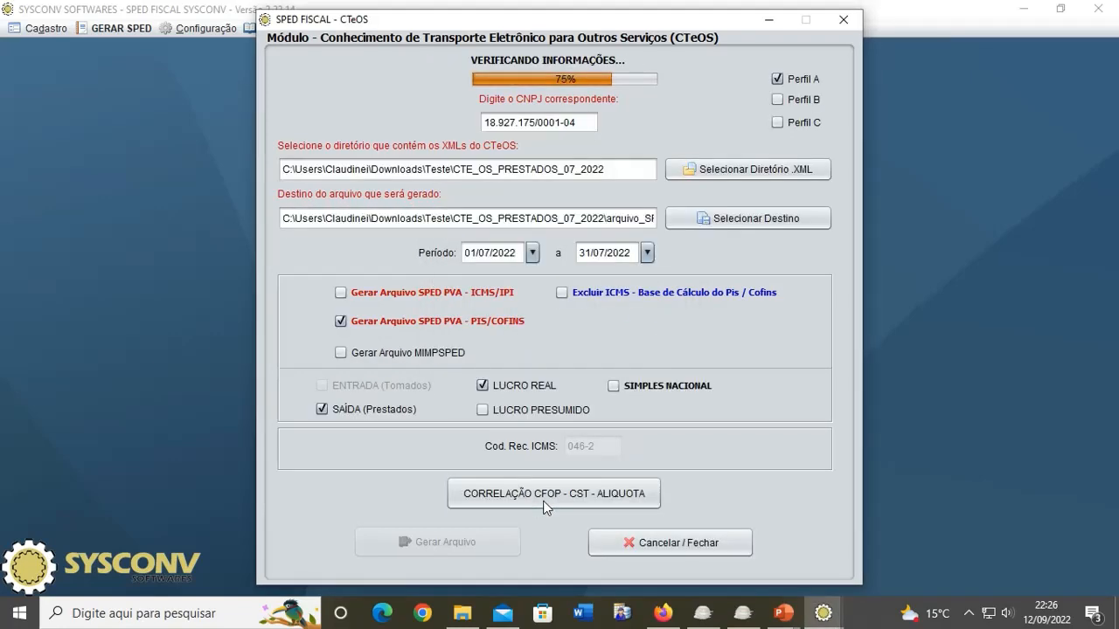
{"action": "left_click", "coordinate": [781, 447]}
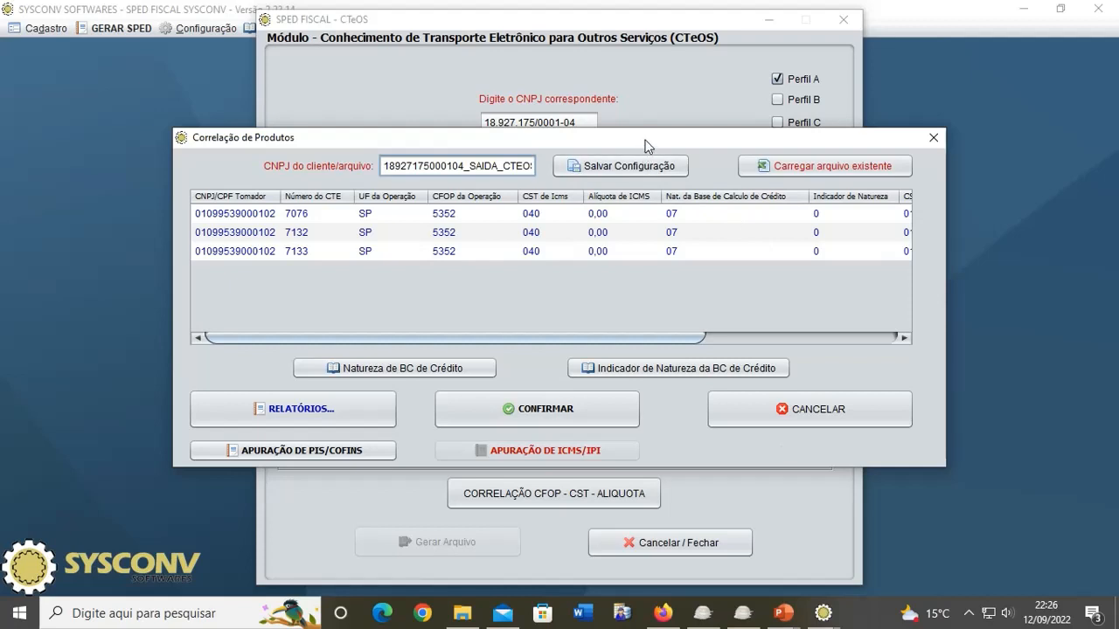
{"action": "double_click", "coordinate": [548, 213]}
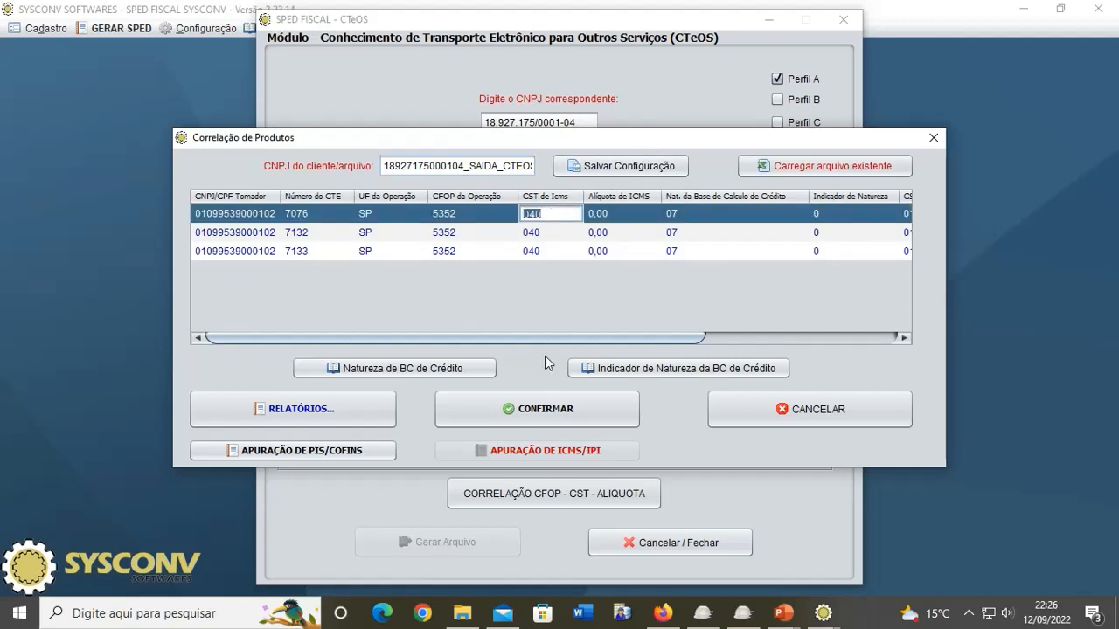
{"action": "double_click", "coordinate": [622, 236]}
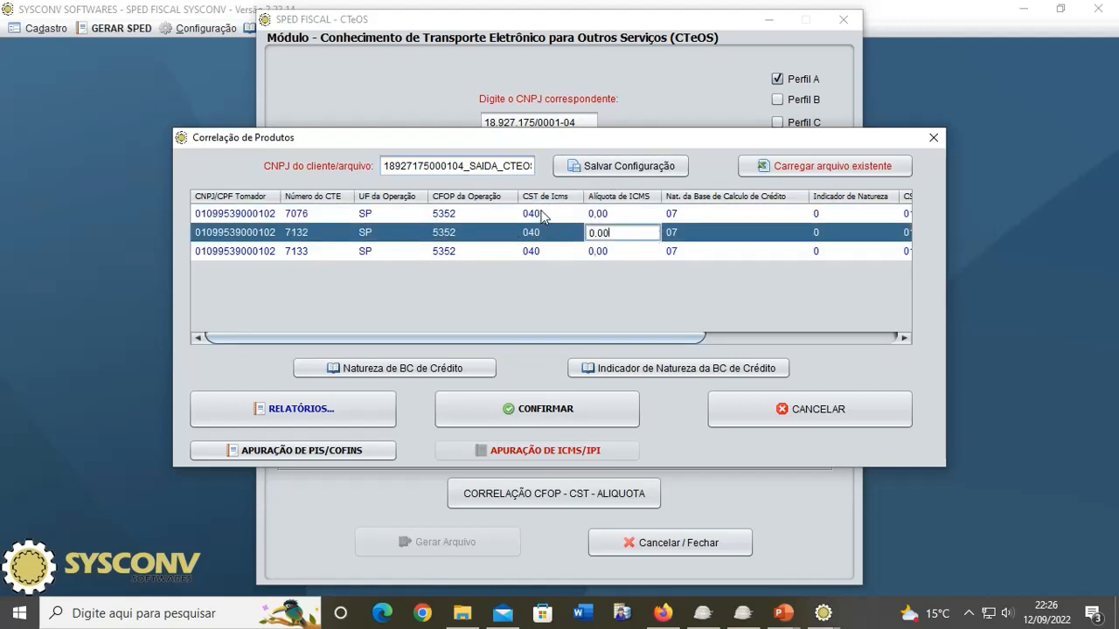
{"action": "left_click", "coordinate": [545, 414]}
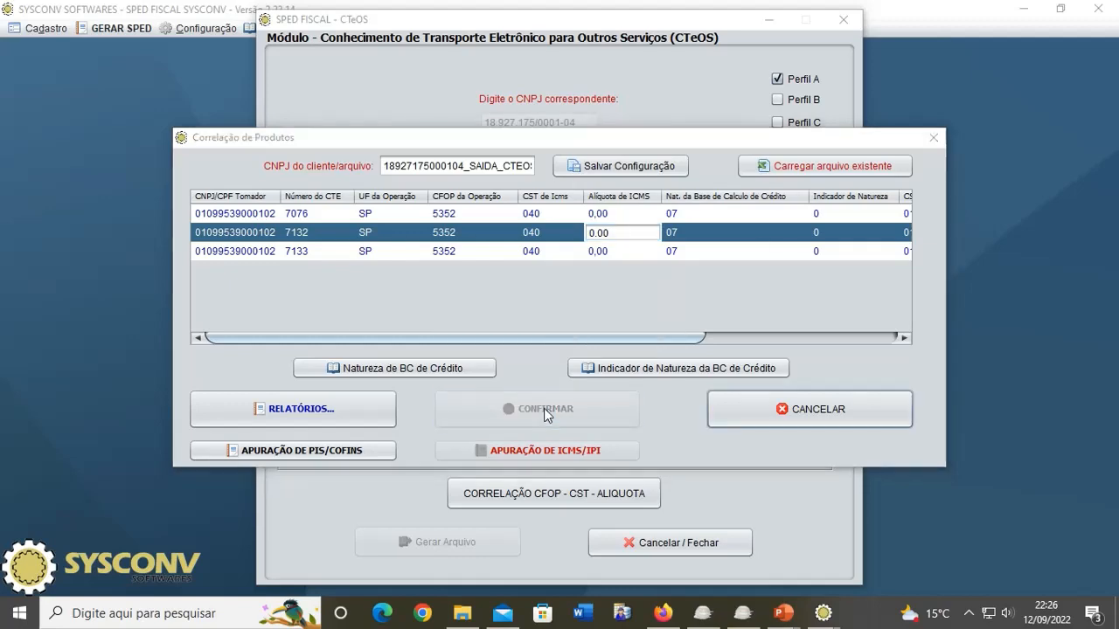
{"action": "left_click", "coordinate": [739, 331]}
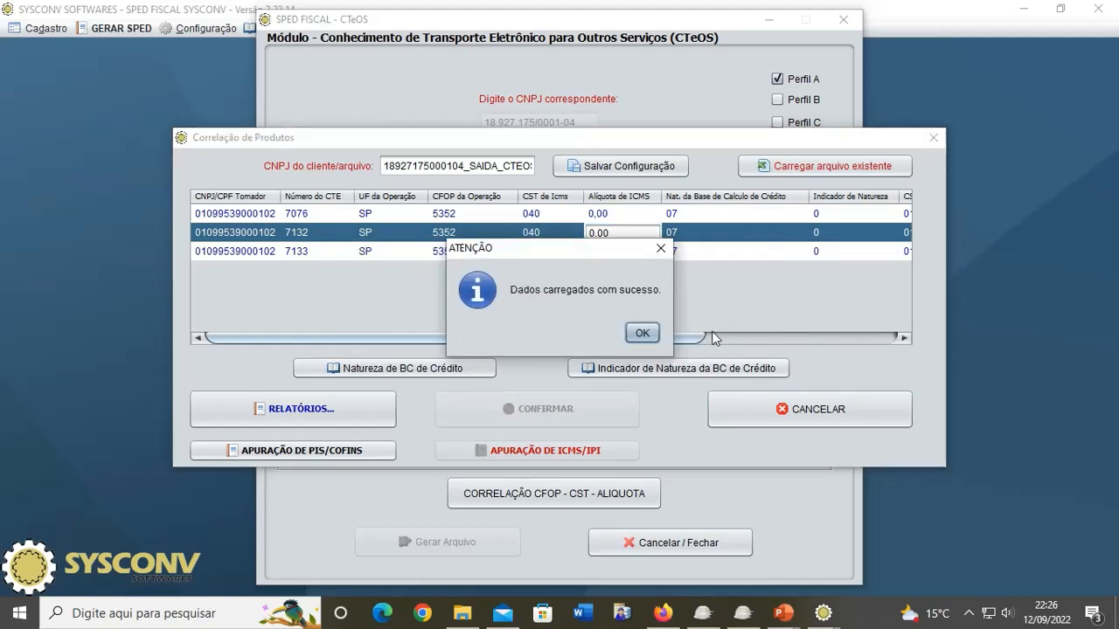
{"action": "left_click", "coordinate": [642, 333]}
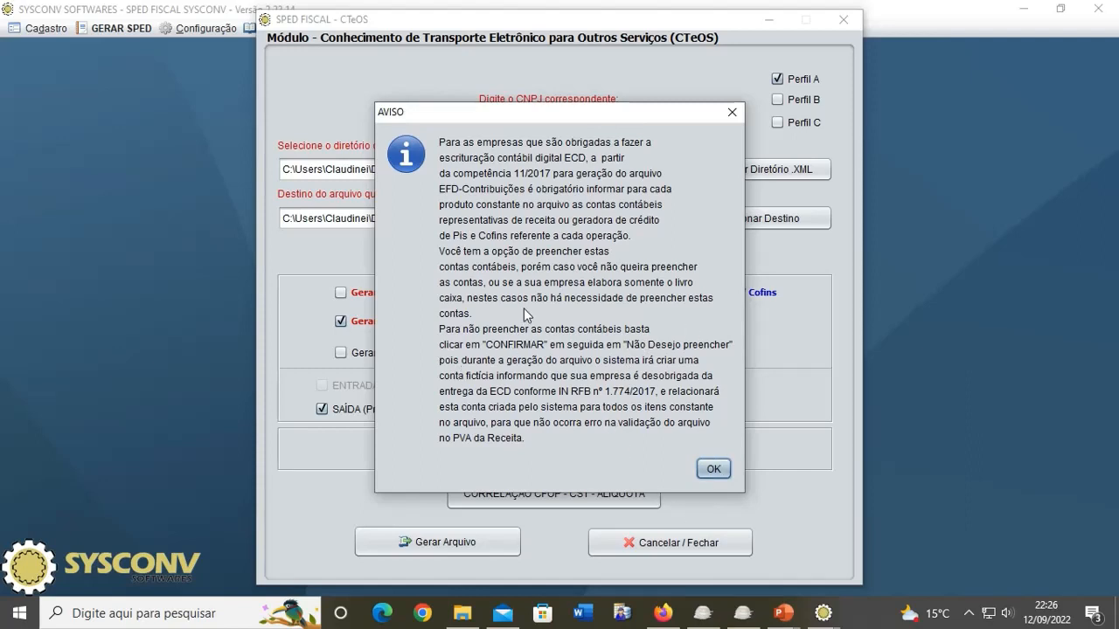
Step: Open the Conta Contábil correlation for the three CTes and the Modelo_de_0500(1).pdf instructions
{"action": "left_click", "coordinate": [704, 469]}
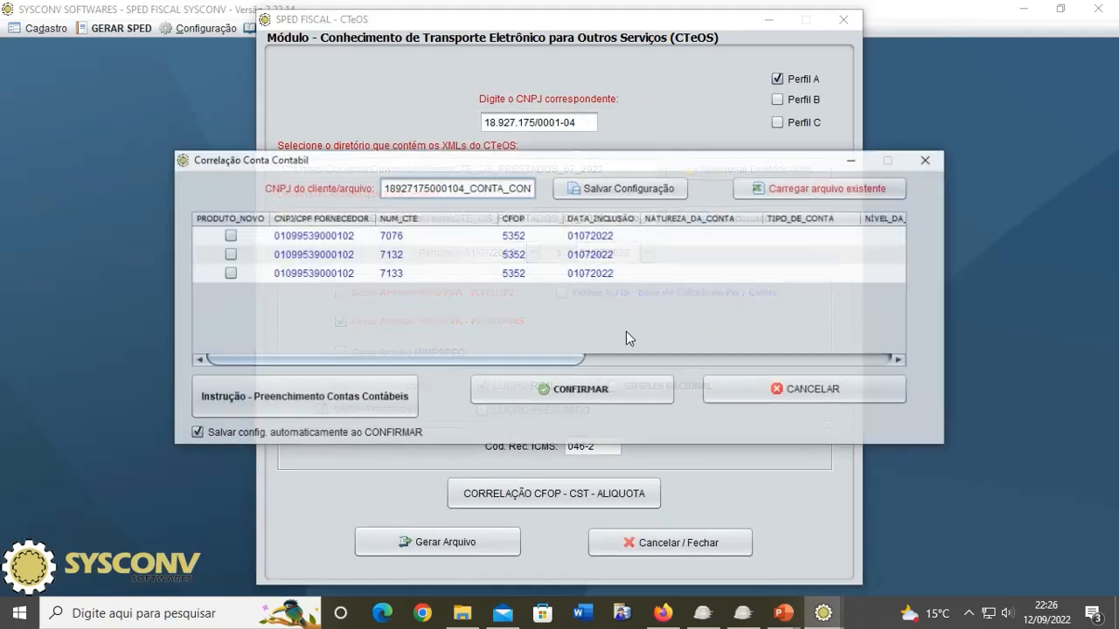
{"action": "left_click_drag", "start_coordinate": [522, 359], "coordinate": [501, 367]}
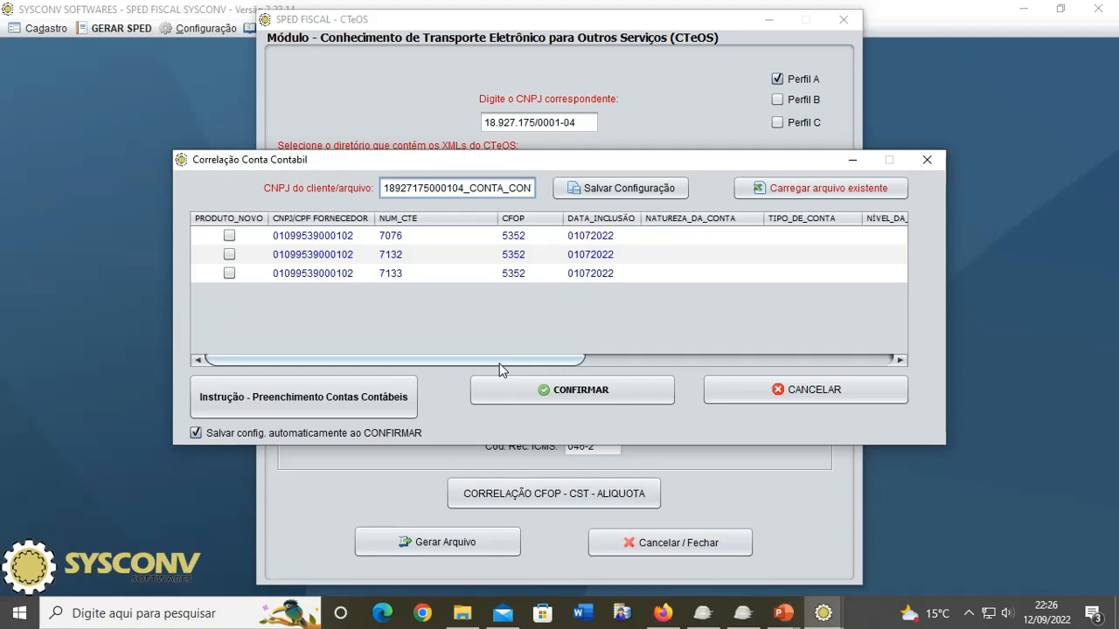
{"action": "left_click_drag", "start_coordinate": [501, 368], "coordinate": [532, 368]}
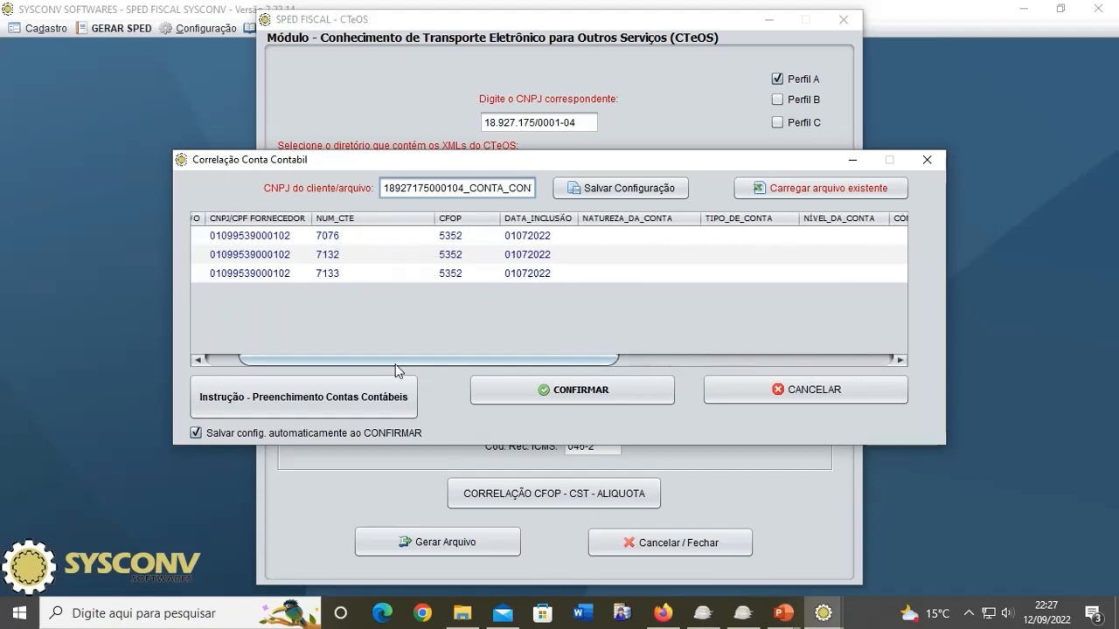
{"action": "left_click", "coordinate": [307, 409]}
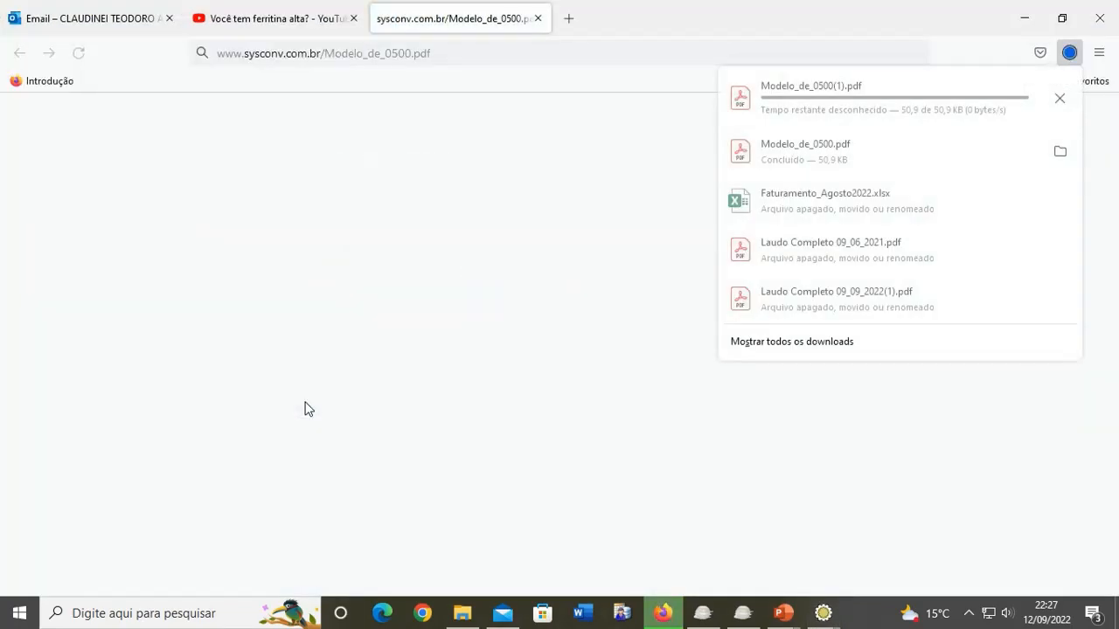
{"action": "left_click", "coordinate": [789, 87]}
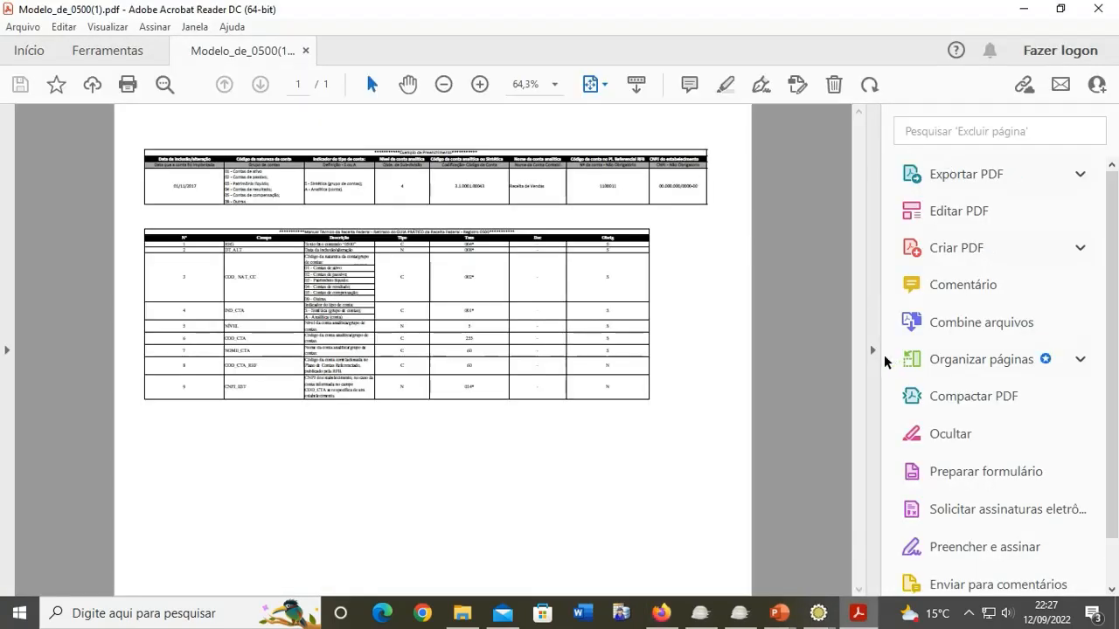
Step: Hide the Tools pane and zoom the Registro 0500 example page to 125%
{"action": "left_click", "coordinate": [871, 351]}
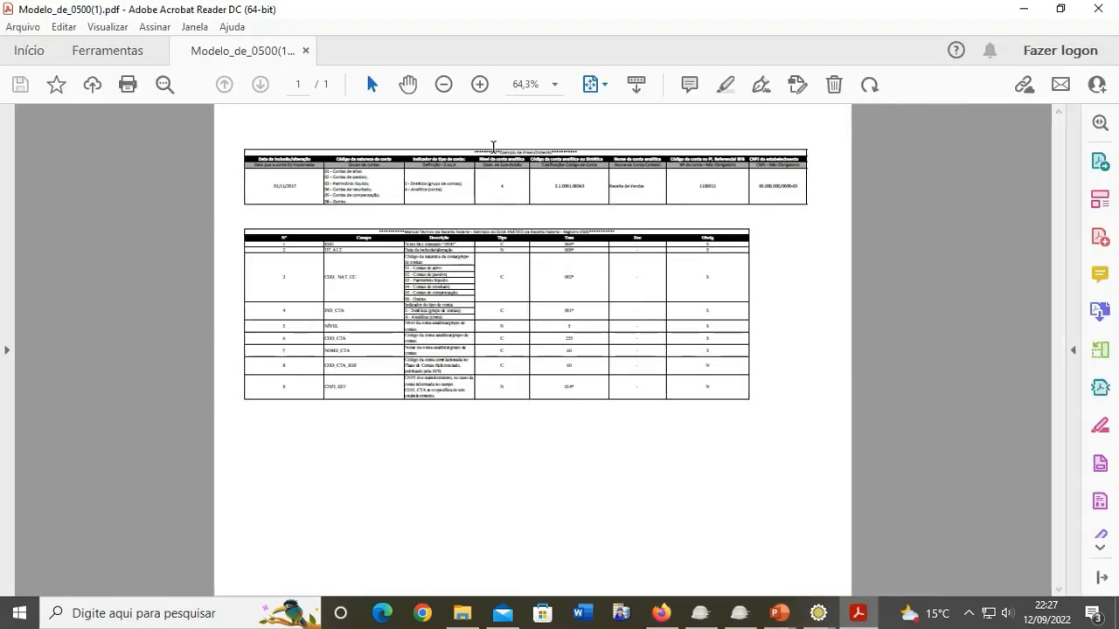
{"action": "left_click", "coordinate": [483, 84]}
{"action": "left_click", "coordinate": [482, 84]}
{"action": "left_click", "coordinate": [482, 84]}
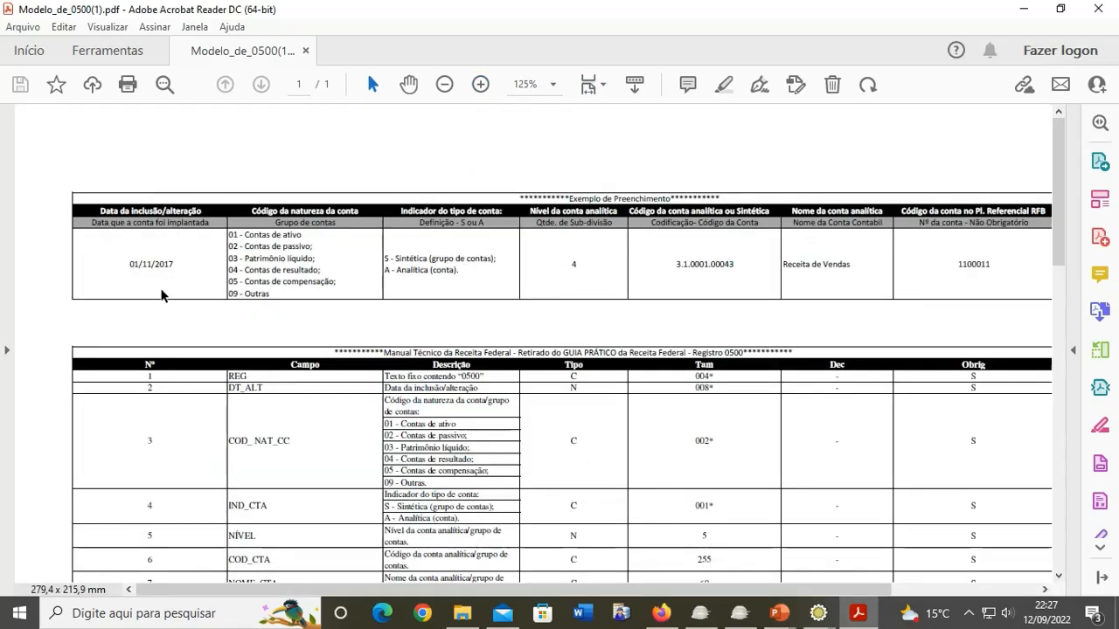
Step: Highlight the example inclusion date 01/11/2017 and the account-nature code list
{"action": "left_click_drag", "start_coordinate": [131, 268], "coordinate": [194, 267]}
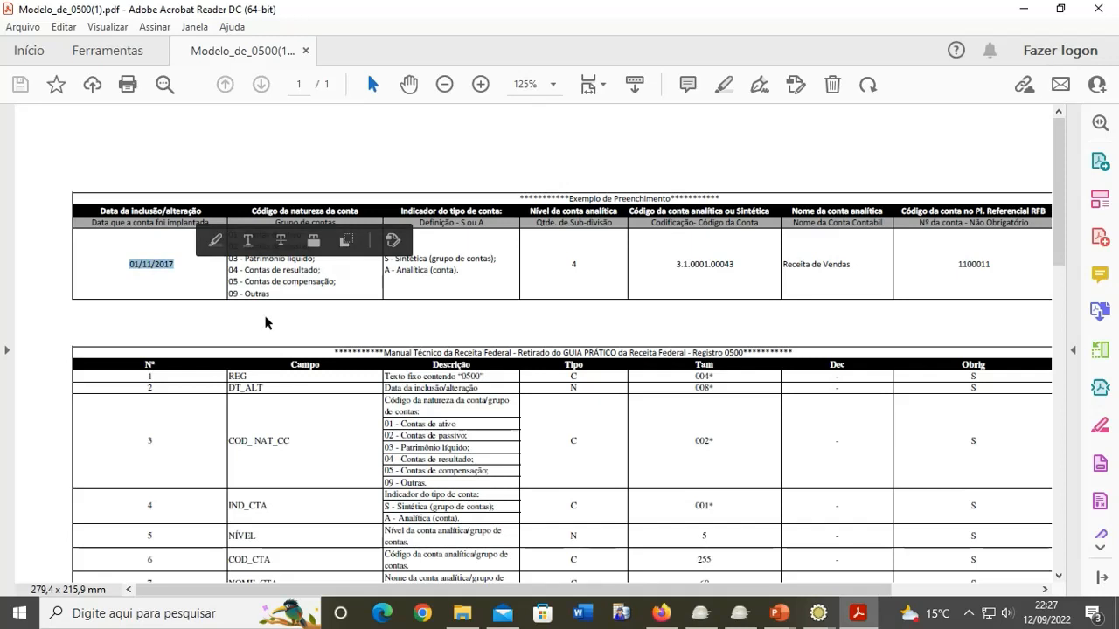
{"action": "left_click", "coordinate": [291, 306]}
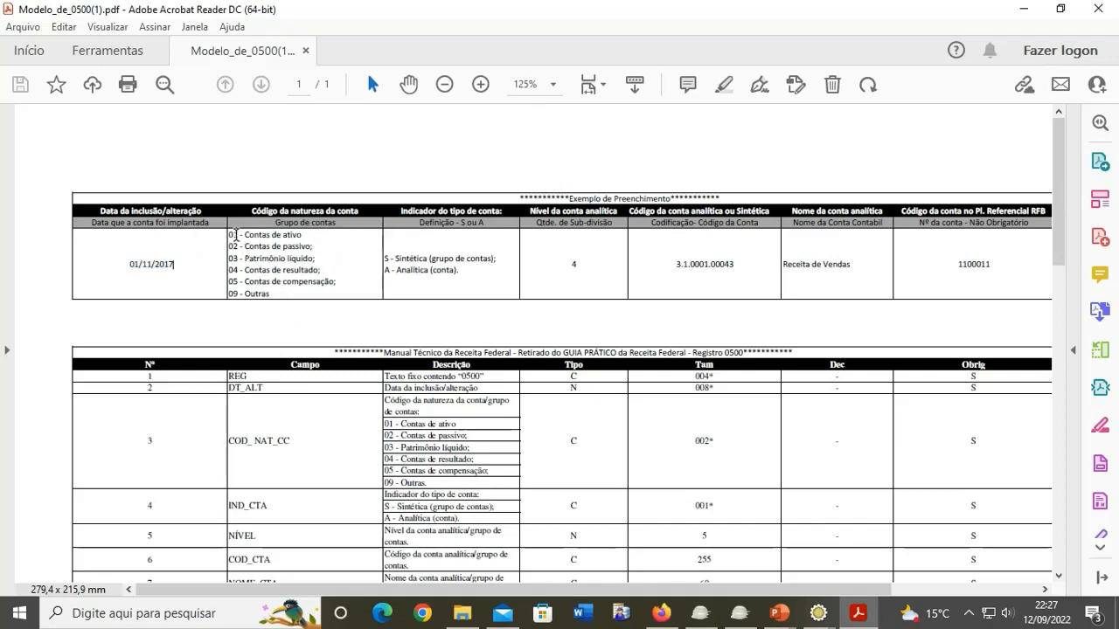
{"action": "left_click_drag", "start_coordinate": [230, 235], "coordinate": [238, 270]}
{"action": "left_click", "coordinate": [279, 243]}
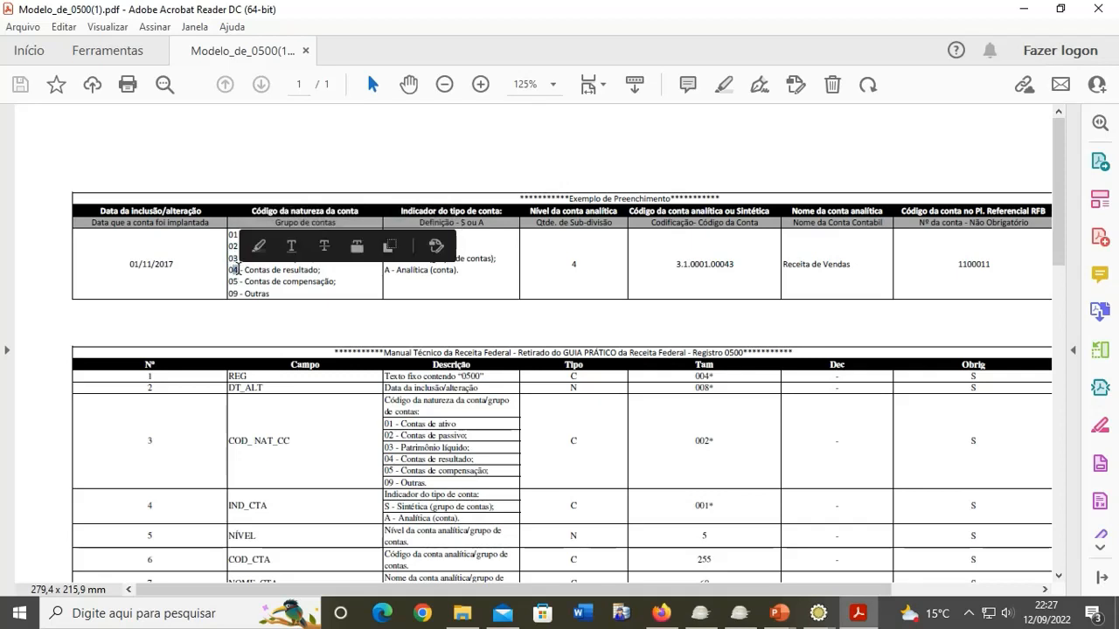
{"action": "left_click", "coordinate": [291, 276]}
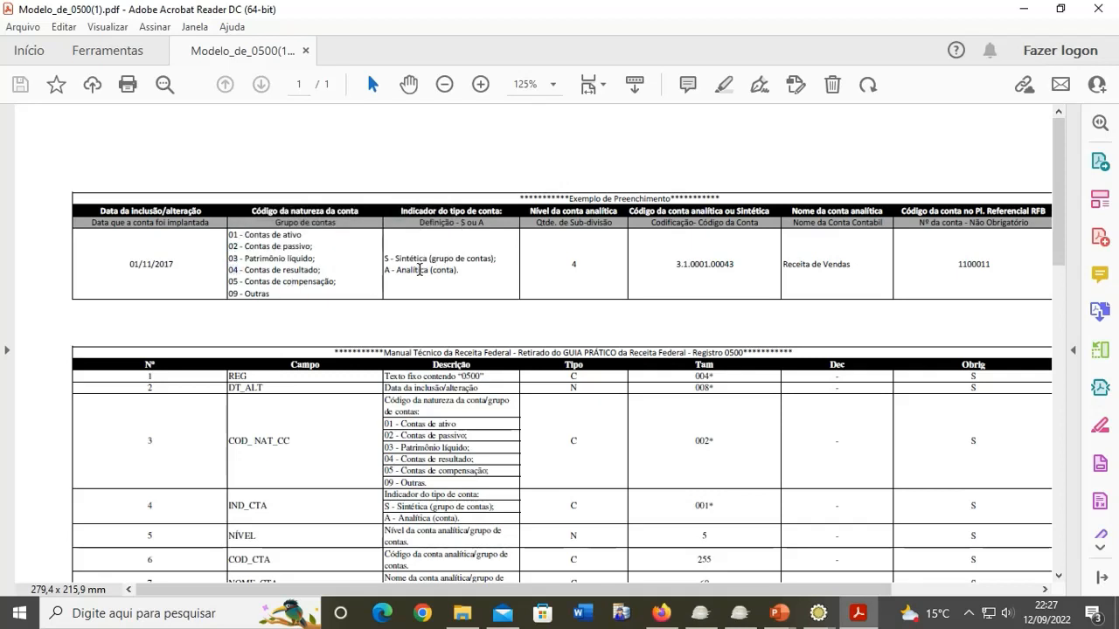
Step: Highlight the S/A account types, level 4 and account code 3.1.0001.00043, then minimize Acrobat
{"action": "mouse_move", "coordinate": [382, 259]}
{"action": "left_mouse_down"}
{"action": "mouse_move", "coordinate": [390, 270]}
{"action": "mouse_move", "coordinate": [379, 271]}
{"action": "left_mouse_up"}
{"action": "left_click", "coordinate": [561, 275]}
{"action": "left_click_drag", "start_coordinate": [588, 257], "coordinate": [554, 255]}
{"action": "left_click", "coordinate": [554, 281]}
{"action": "left_click_drag", "start_coordinate": [675, 266], "coordinate": [747, 268]}
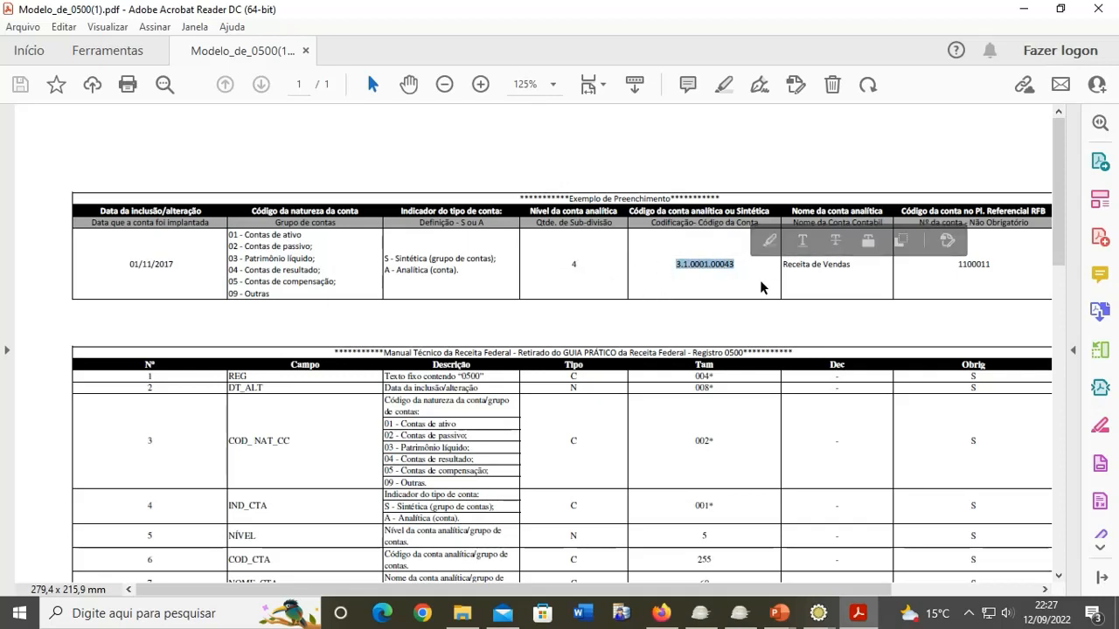
{"action": "left_click", "coordinate": [759, 280]}
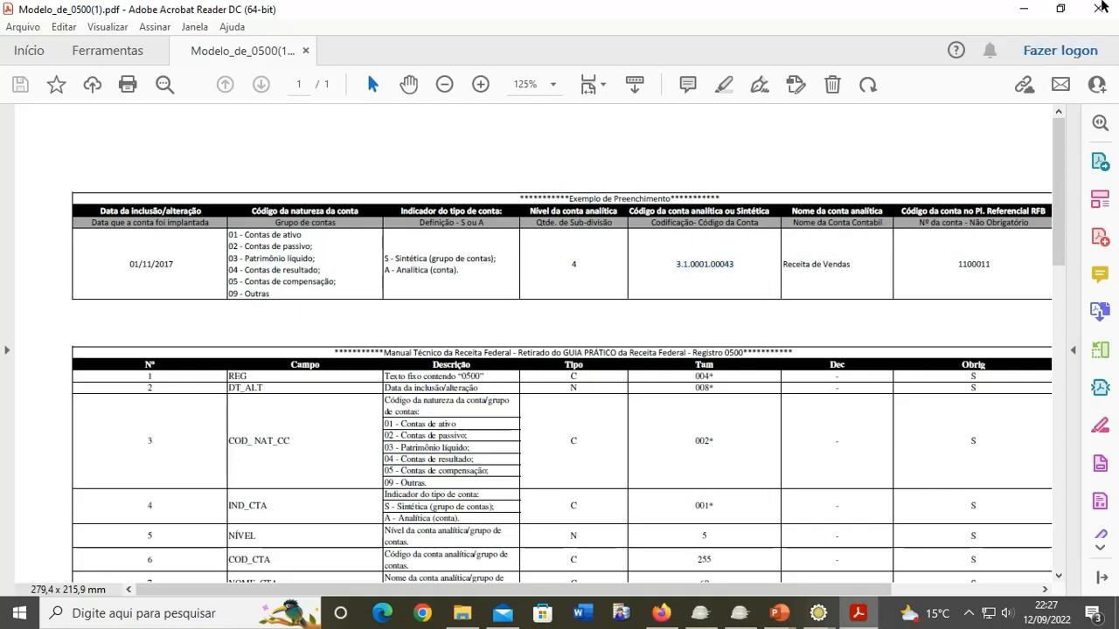
{"action": "left_click", "coordinate": [1028, 12]}
Step: Check the account nature, type, level and code cells, then save CONTA_CONTABIL_SAIDA_CTEOS.xlsx
{"action": "left_click", "coordinate": [1026, 19]}
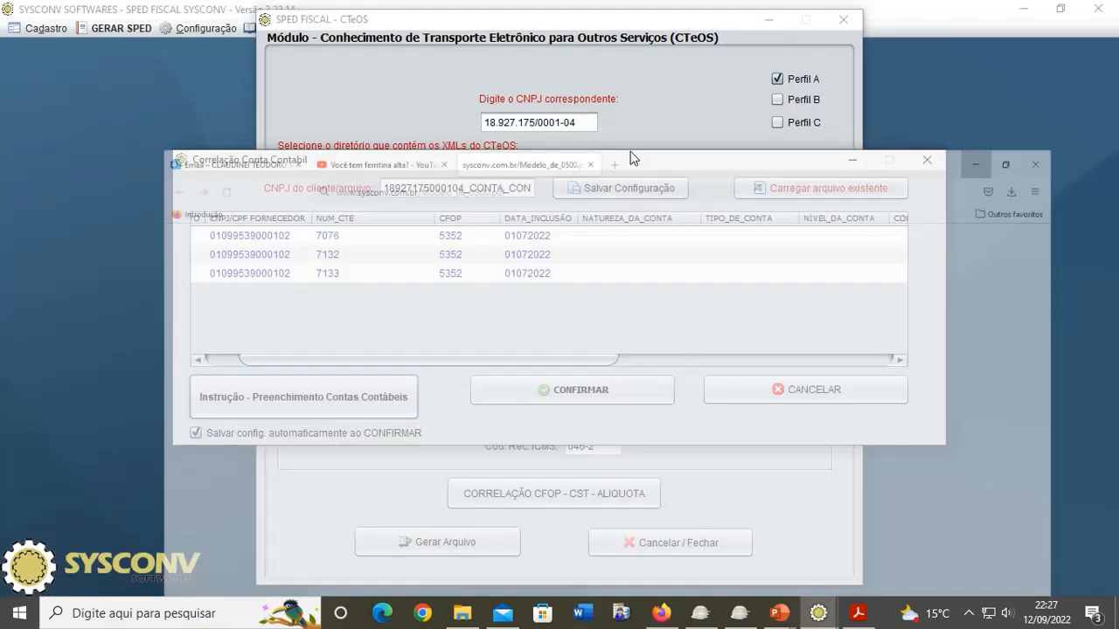
{"action": "double_click", "coordinate": [610, 256]}
{"action": "double_click", "coordinate": [649, 237]}
{"action": "double_click", "coordinate": [742, 235]}
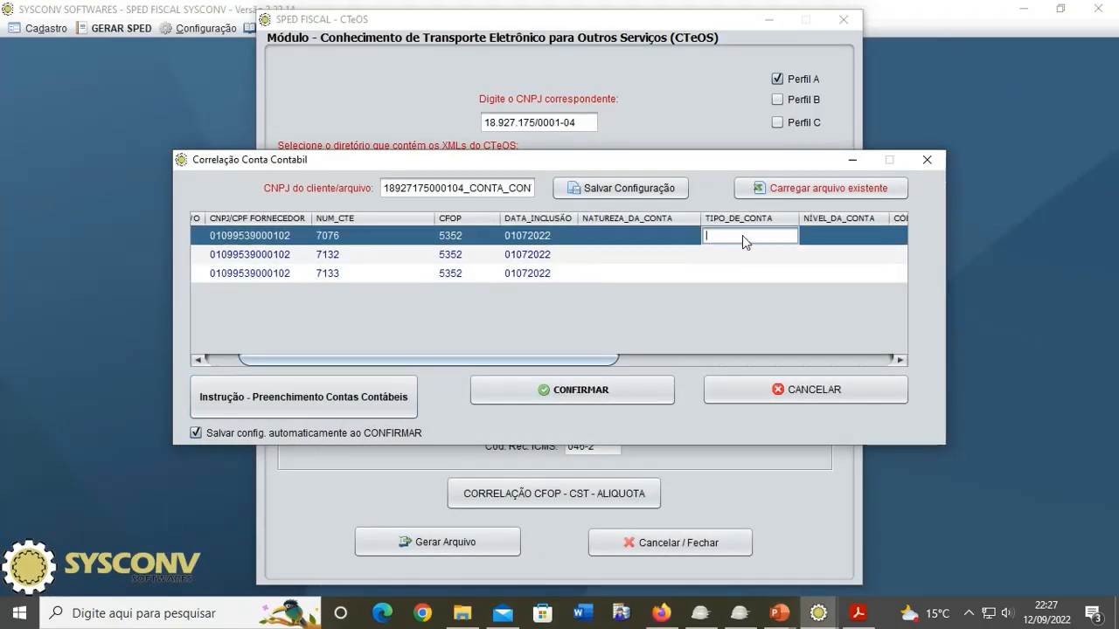
{"action": "left_click_drag", "start_coordinate": [478, 366], "coordinate": [666, 365]}
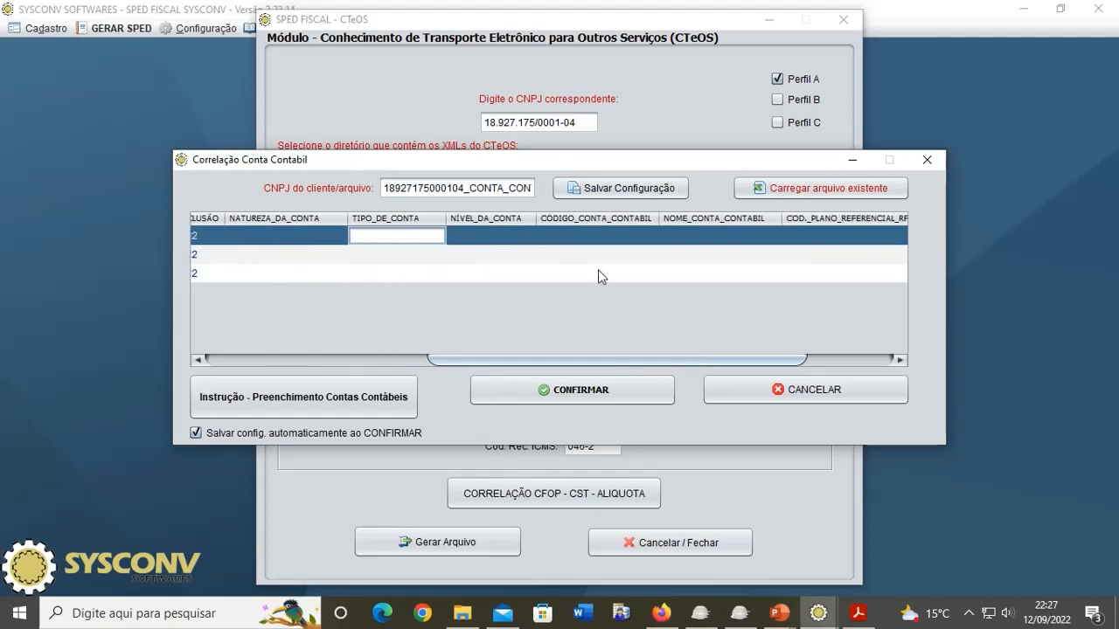
{"action": "double_click", "coordinate": [594, 258]}
{"action": "double_click", "coordinate": [523, 272]}
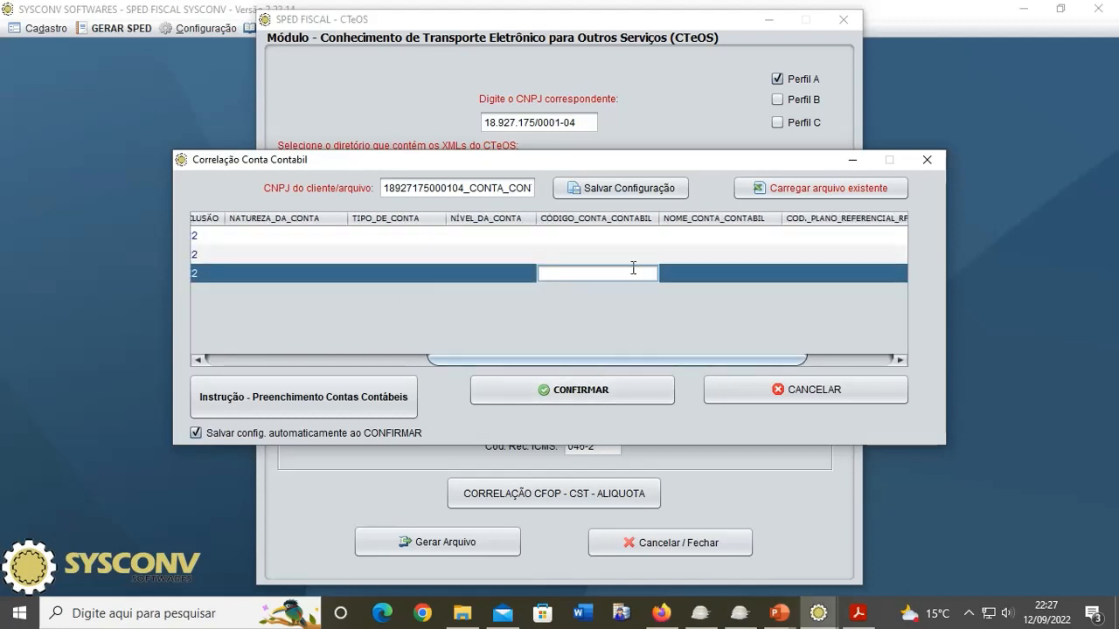
{"action": "double_click", "coordinate": [630, 255]}
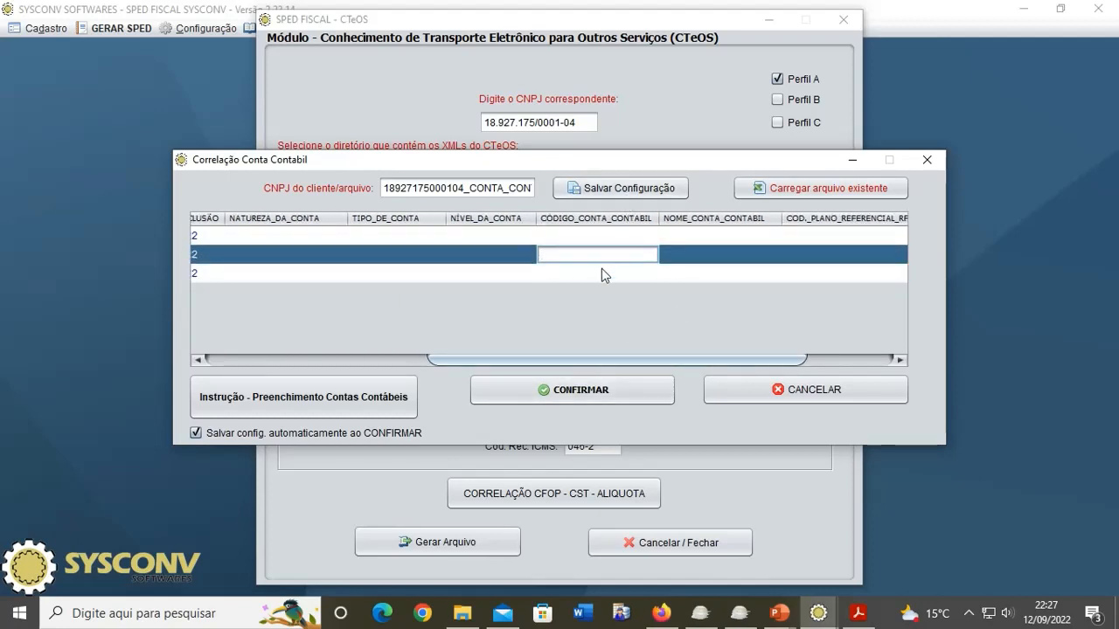
{"action": "left_click", "coordinate": [628, 189]}
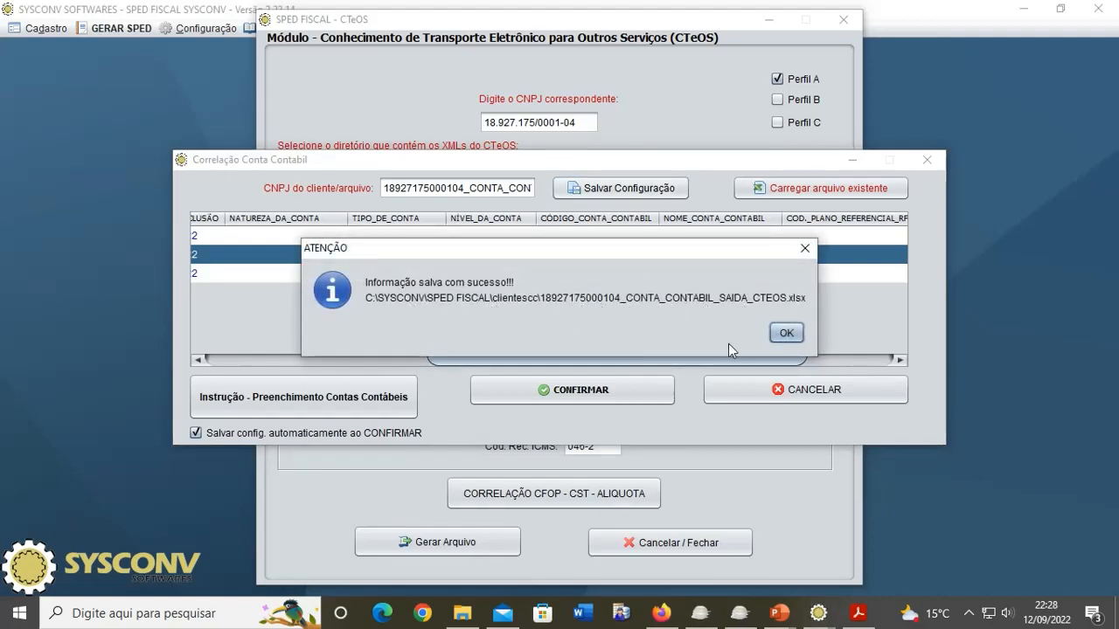
{"action": "left_click", "coordinate": [784, 335]}
Step: Recheck the empty account code cells and scroll across the correlation table's columns
{"action": "left_click", "coordinate": [608, 279]}
{"action": "left_click", "coordinate": [616, 236]}
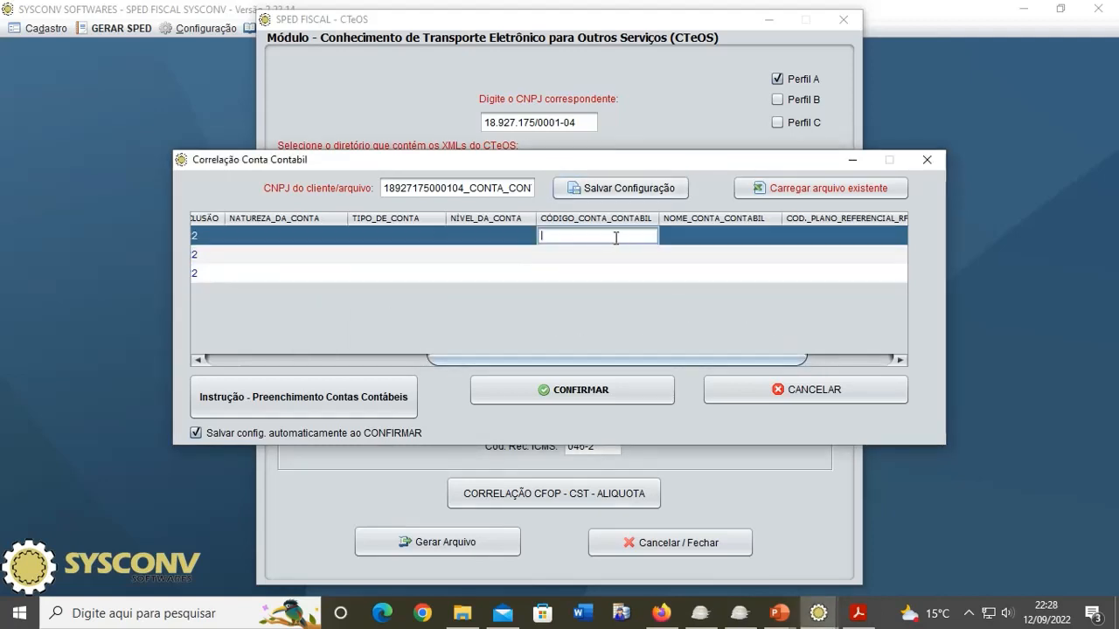
{"action": "left_click_drag", "start_coordinate": [565, 359], "coordinate": [405, 368]}
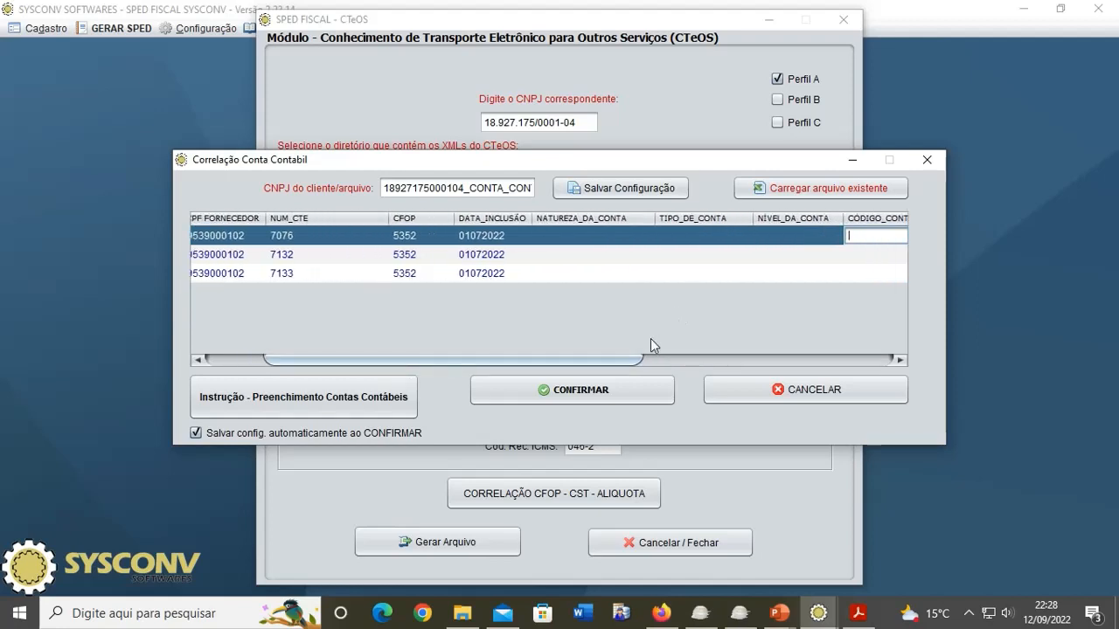
{"action": "left_click_drag", "start_coordinate": [603, 364], "coordinate": [455, 369]}
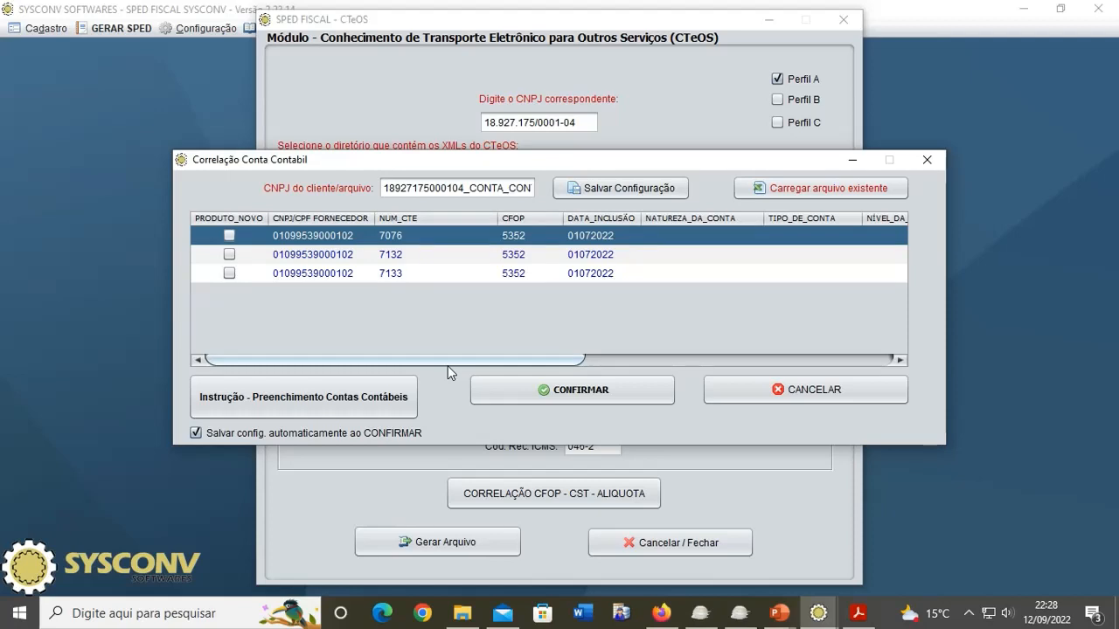
Step: Confirm the correlation choosing 'Não Desejo preencher' and accept the single 0500 record notice
{"action": "left_click", "coordinate": [581, 396]}
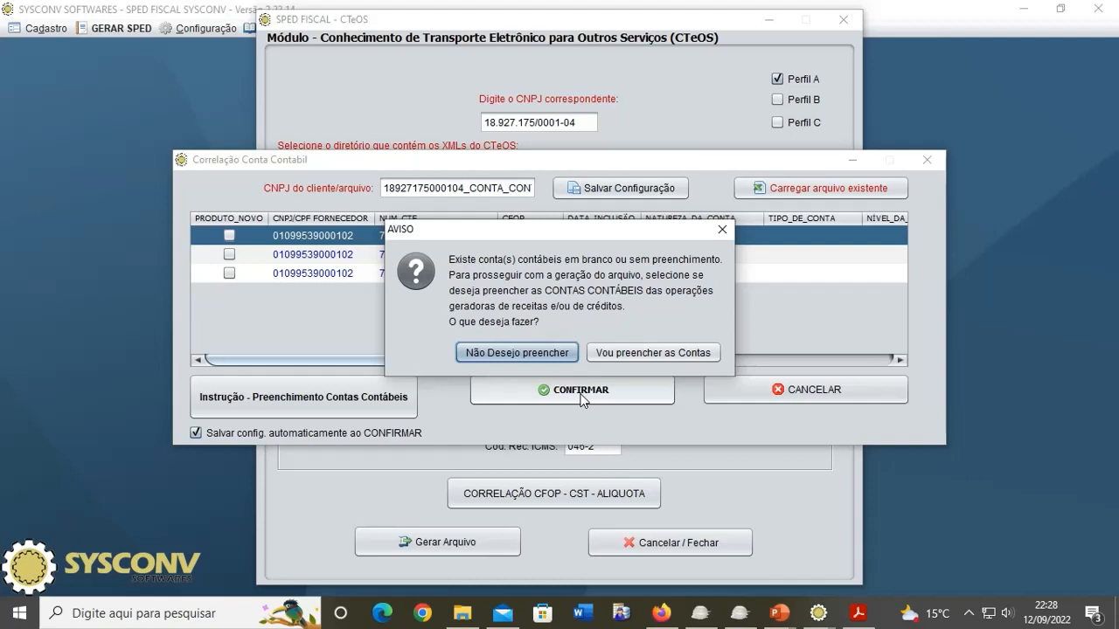
{"action": "left_click", "coordinate": [526, 350]}
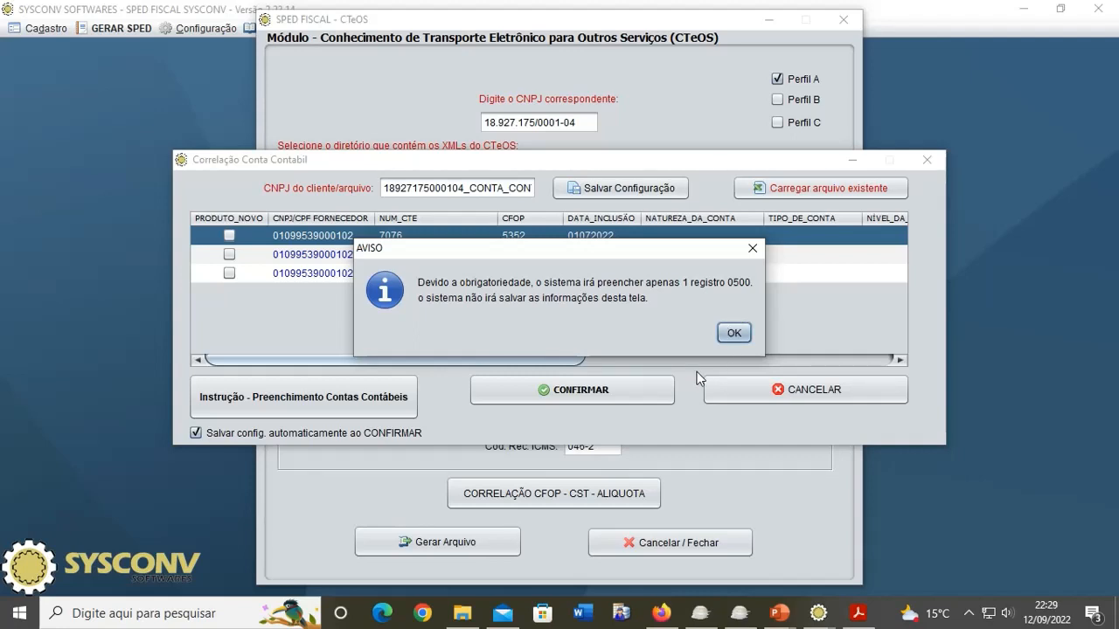
{"action": "left_click", "coordinate": [747, 333]}
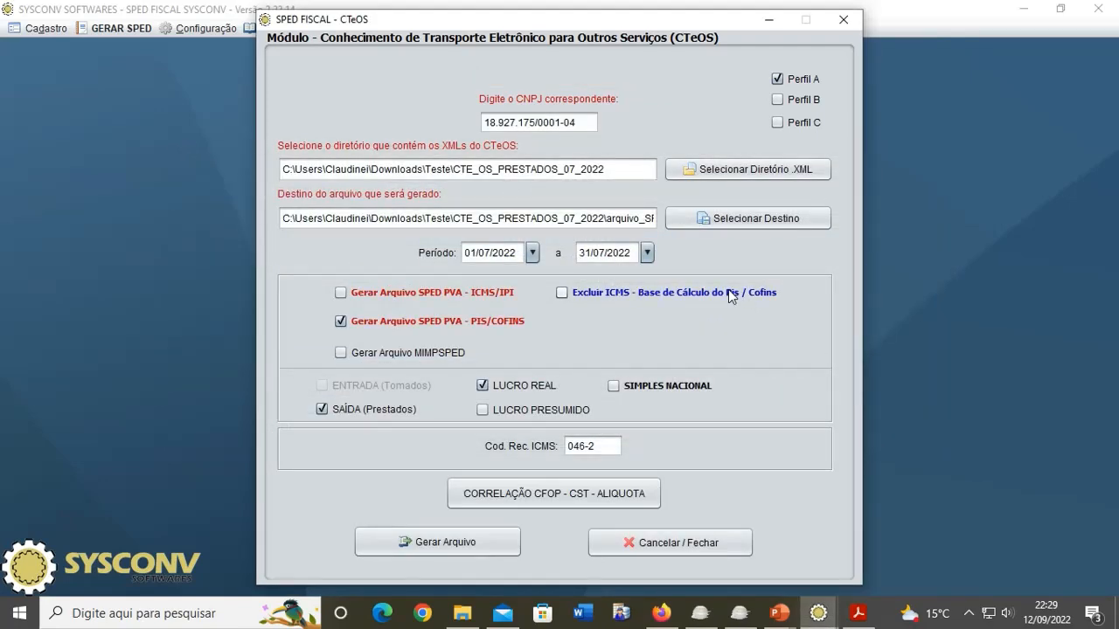
Step: Generate the EFD Contribuições SPED TXT for SAÍDA (Prestados), then switch the output to MIMPSPED
{"action": "left_click", "coordinate": [471, 544]}
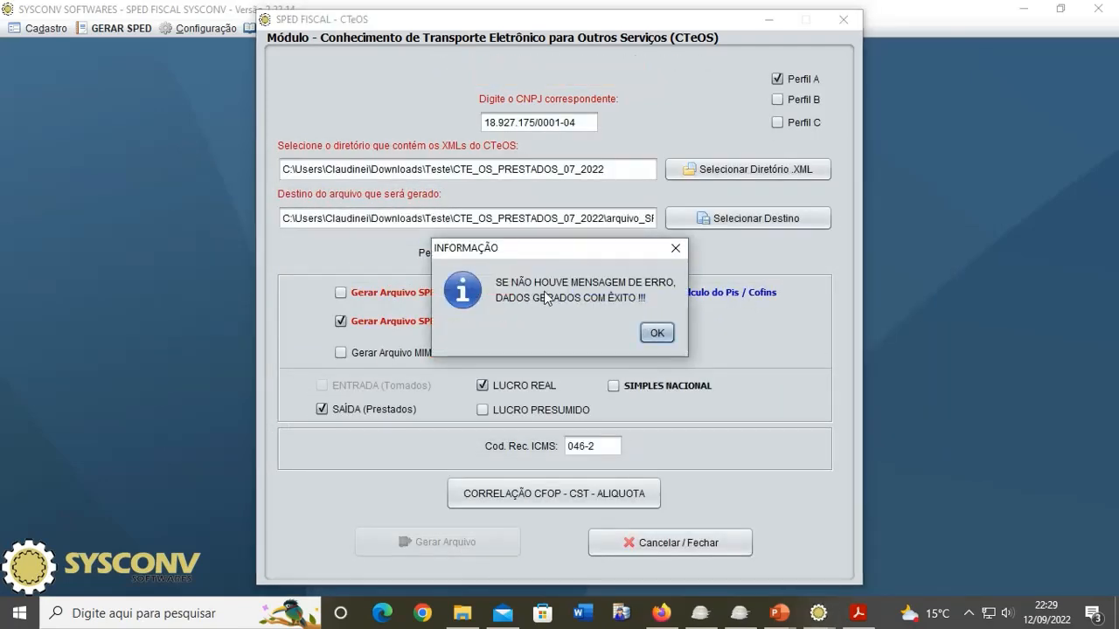
{"action": "left_click", "coordinate": [648, 334]}
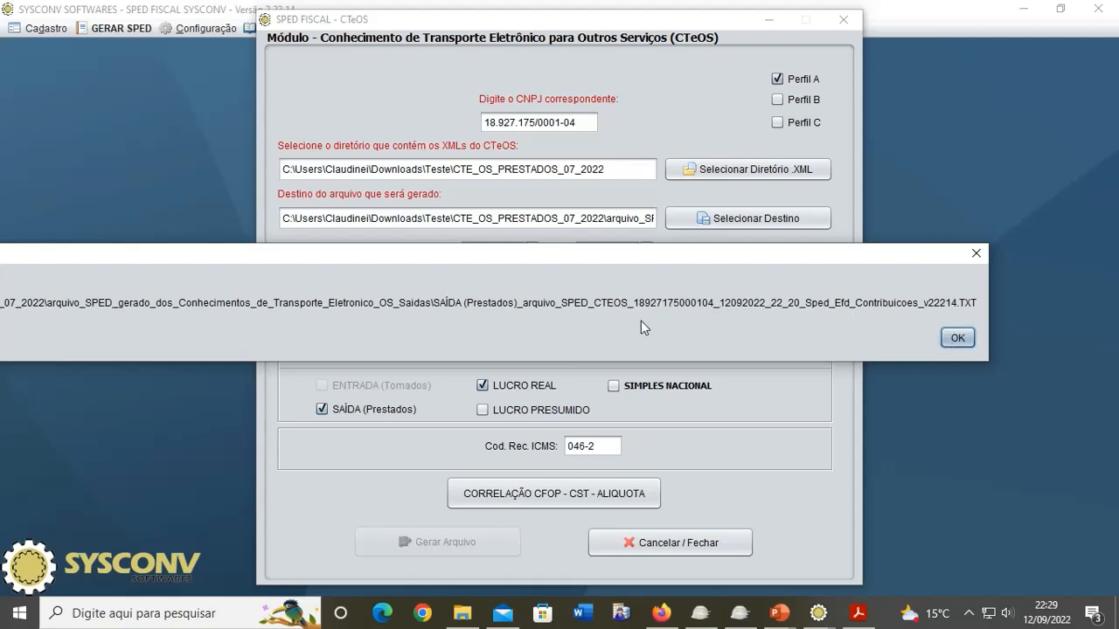
{"action": "left_click", "coordinate": [958, 338]}
{"action": "left_click", "coordinate": [421, 354]}
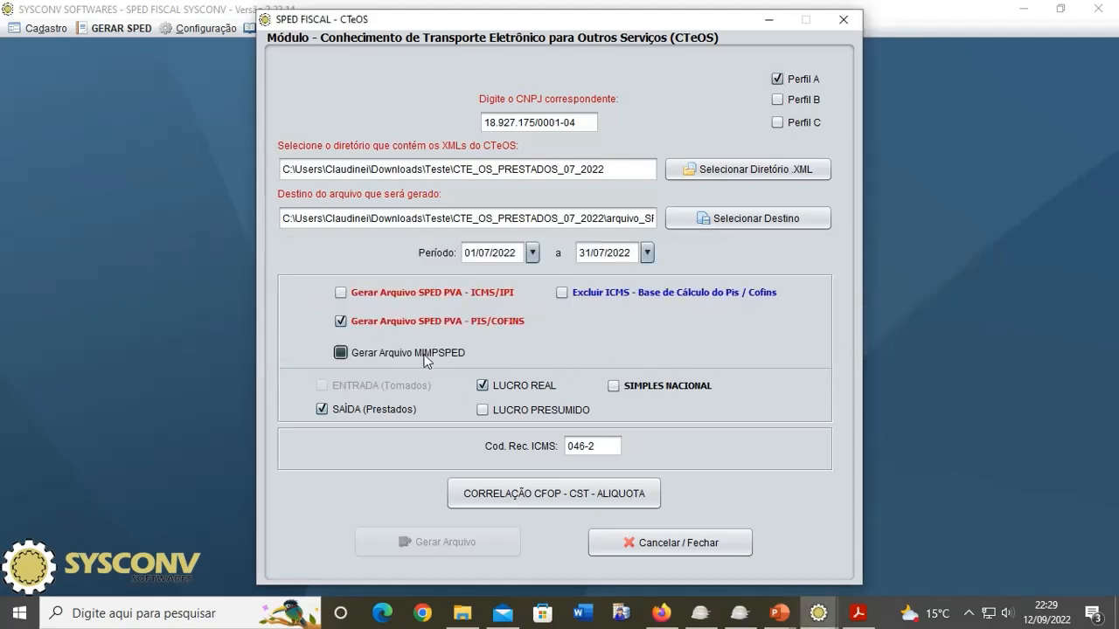
Step: Open the CFOP–CST–rate correlation and run the PIS/COFINS calculation for the three CTeOS
{"action": "left_click", "coordinate": [538, 496]}
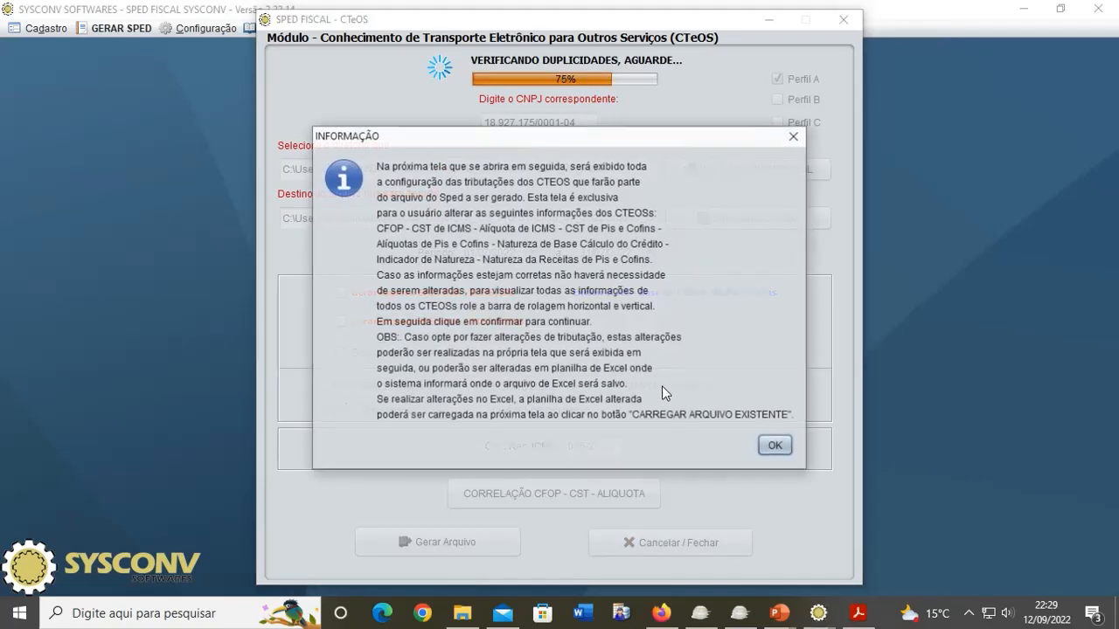
{"action": "left_click", "coordinate": [777, 446]}
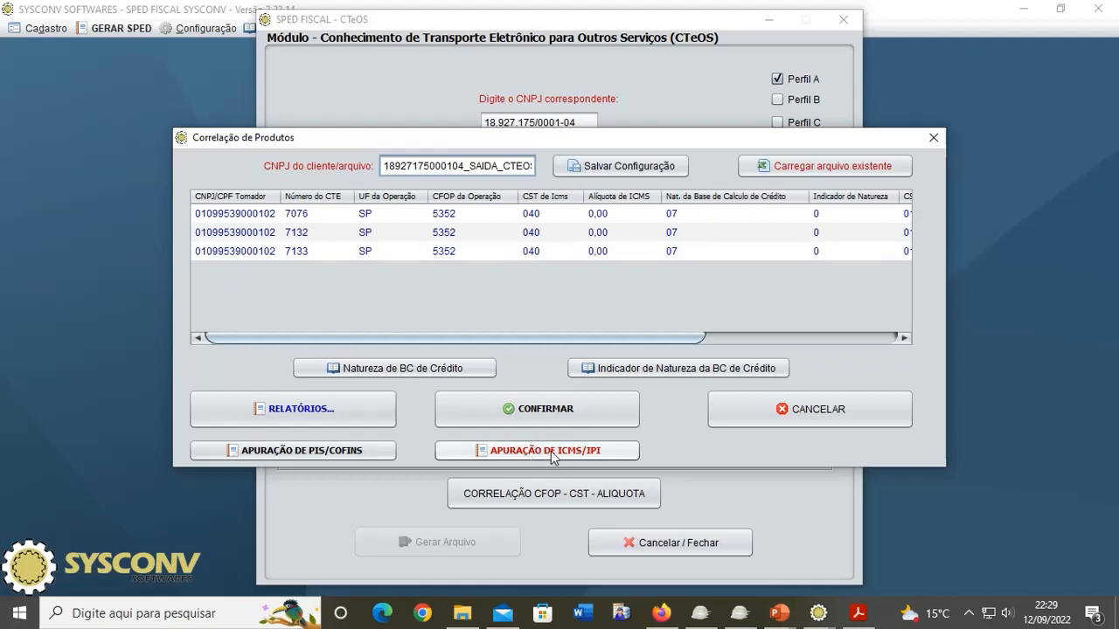
{"action": "left_click", "coordinate": [275, 457]}
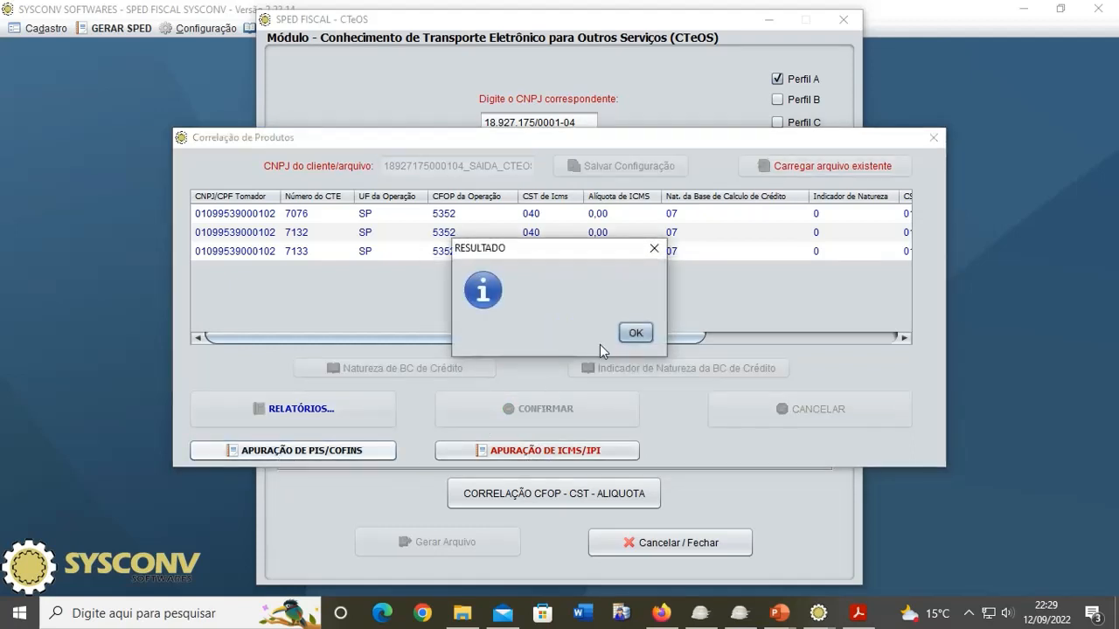
{"action": "left_click", "coordinate": [639, 332]}
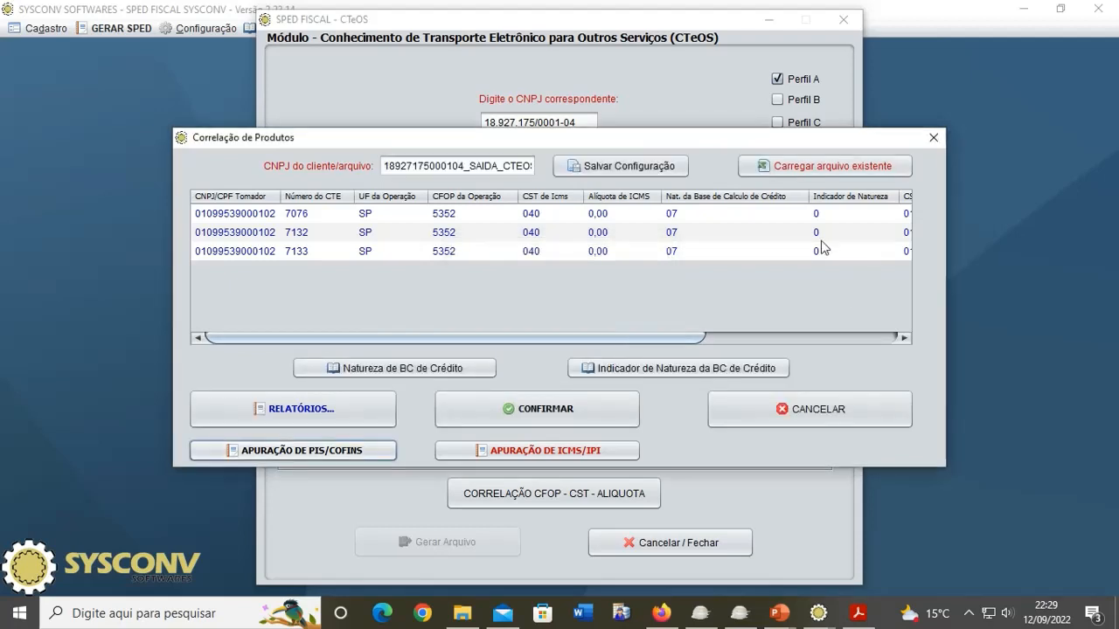
{"action": "left_click_drag", "start_coordinate": [654, 338], "coordinate": [858, 339]}
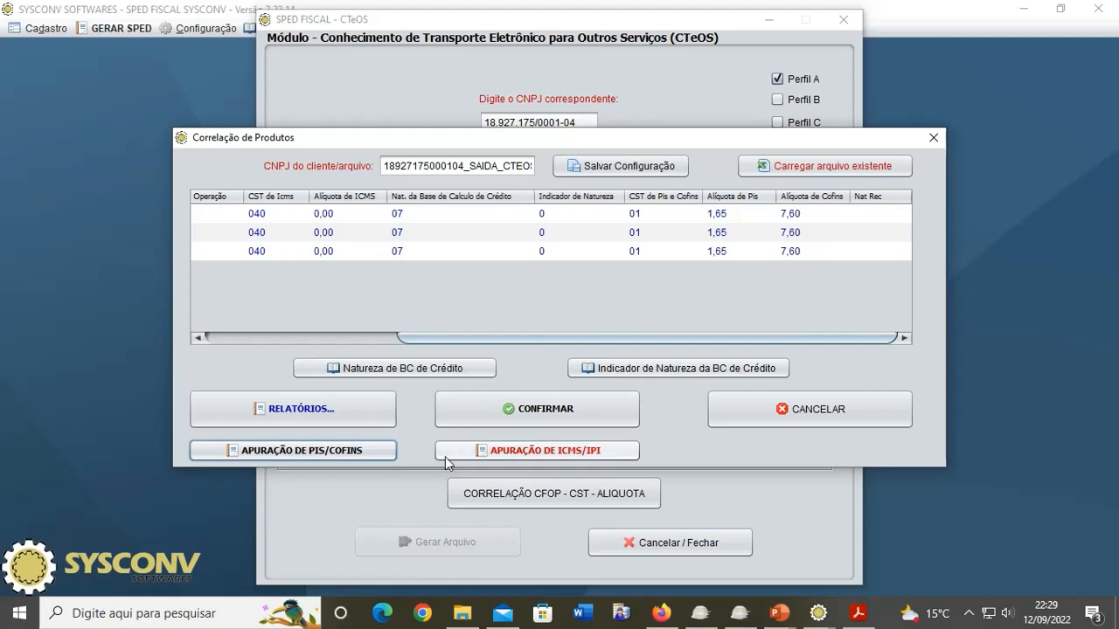
Step: Confirm CST 040 with PIS 1,65 and COFINS 7,60, and start MIMPSPED file generation
{"action": "left_click", "coordinate": [533, 416]}
{"action": "left_click", "coordinate": [635, 328]}
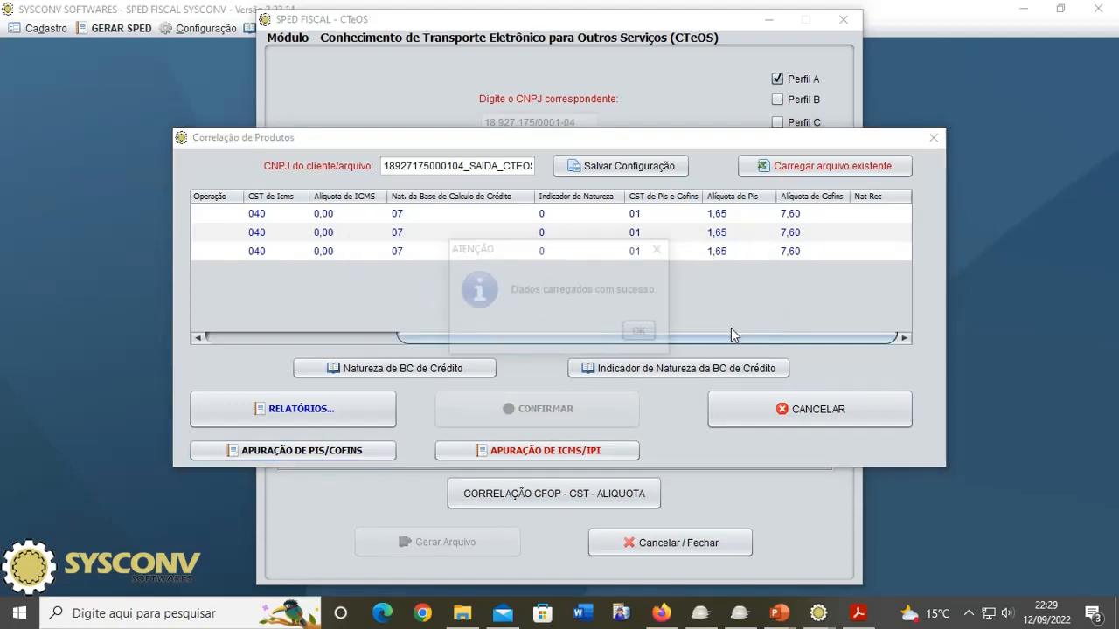
{"action": "left_click", "coordinate": [643, 333]}
{"action": "left_click", "coordinate": [445, 541]}
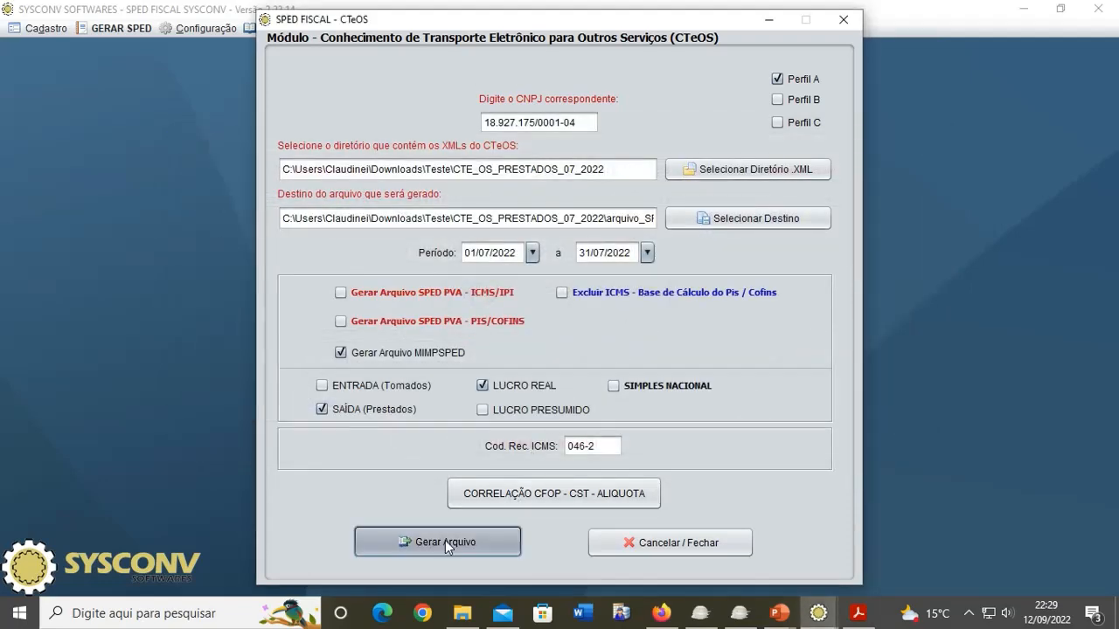
Step: Acknowledge the MIMPSPED TXT creation, read its output path, and close the CTeOS form
{"action": "left_click", "coordinate": [657, 333]}
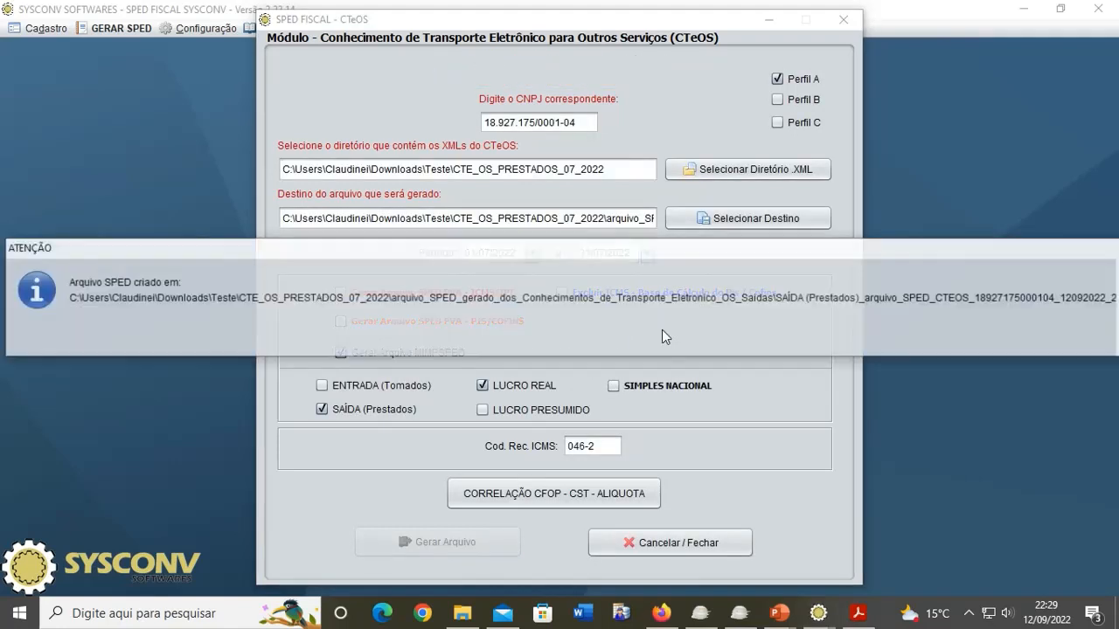
{"action": "left_click_drag", "start_coordinate": [775, 252], "coordinate": [473, 257]}
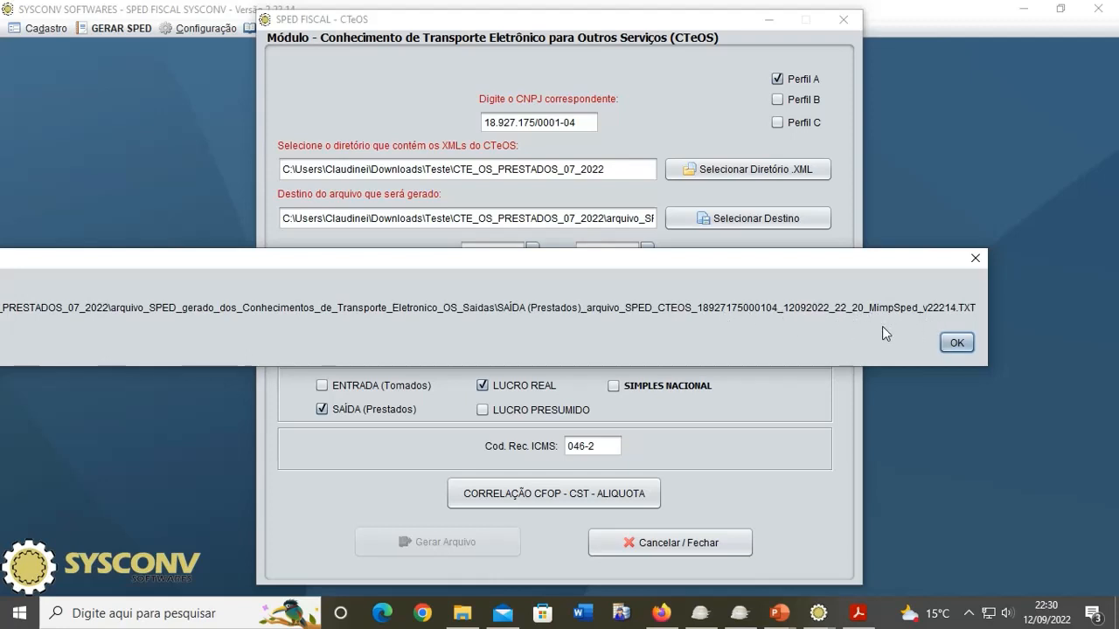
{"action": "left_click", "coordinate": [954, 344]}
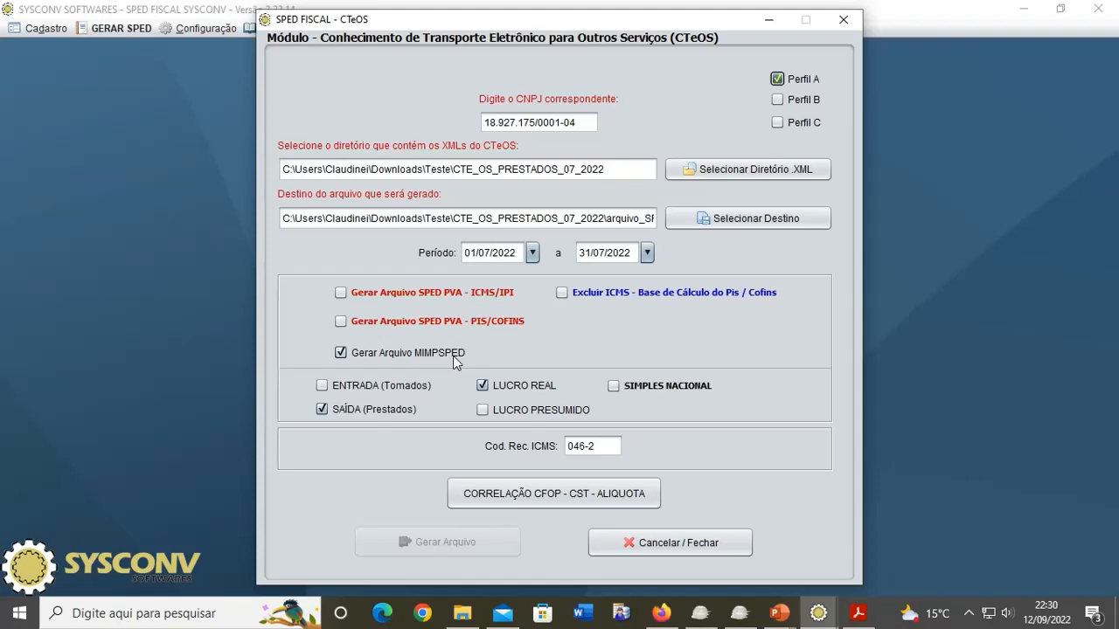
{"action": "left_click", "coordinate": [669, 545]}
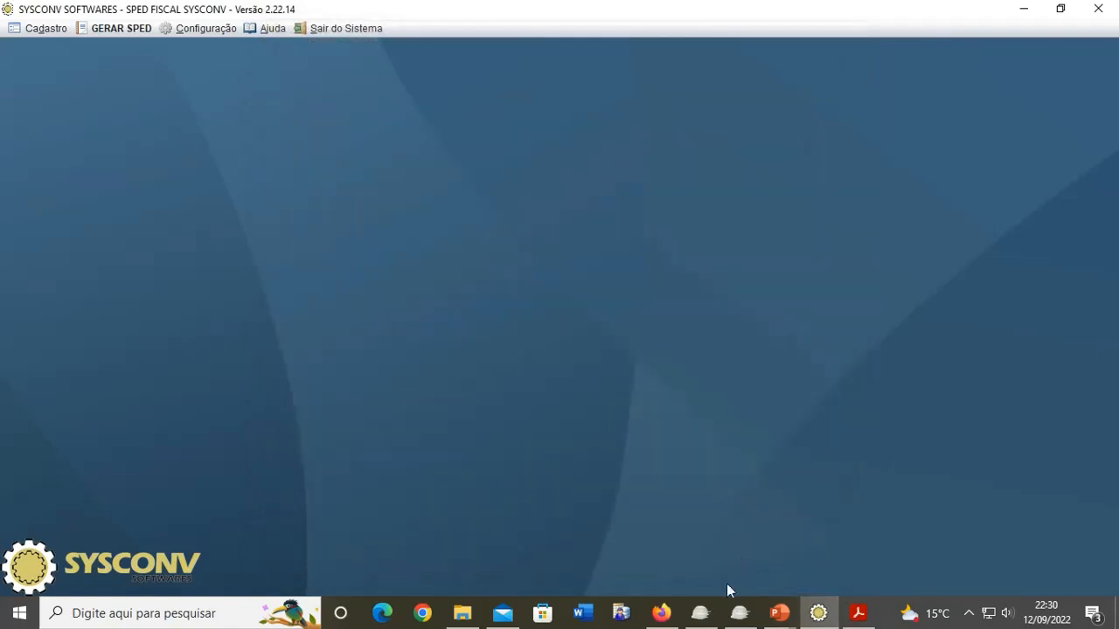
Step: Import the Sped_Icms_Ipi file from the CTE_OS_PRESTADOS_07_2022 generated folder and validate it without errors
{"action": "left_click", "coordinate": [700, 612]}
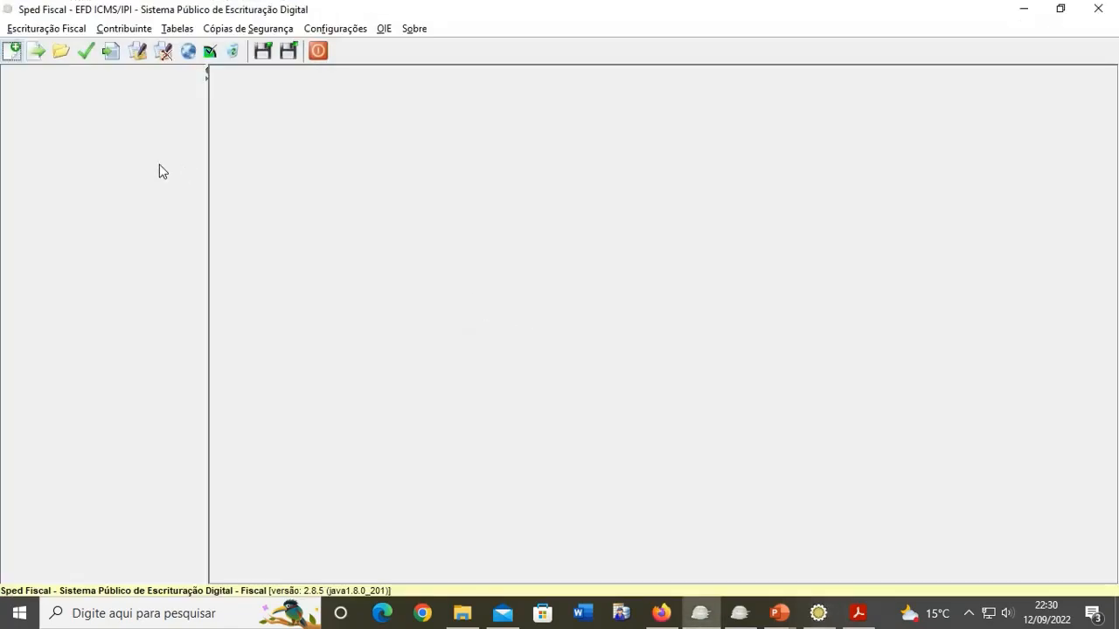
{"action": "left_click", "coordinate": [37, 51]}
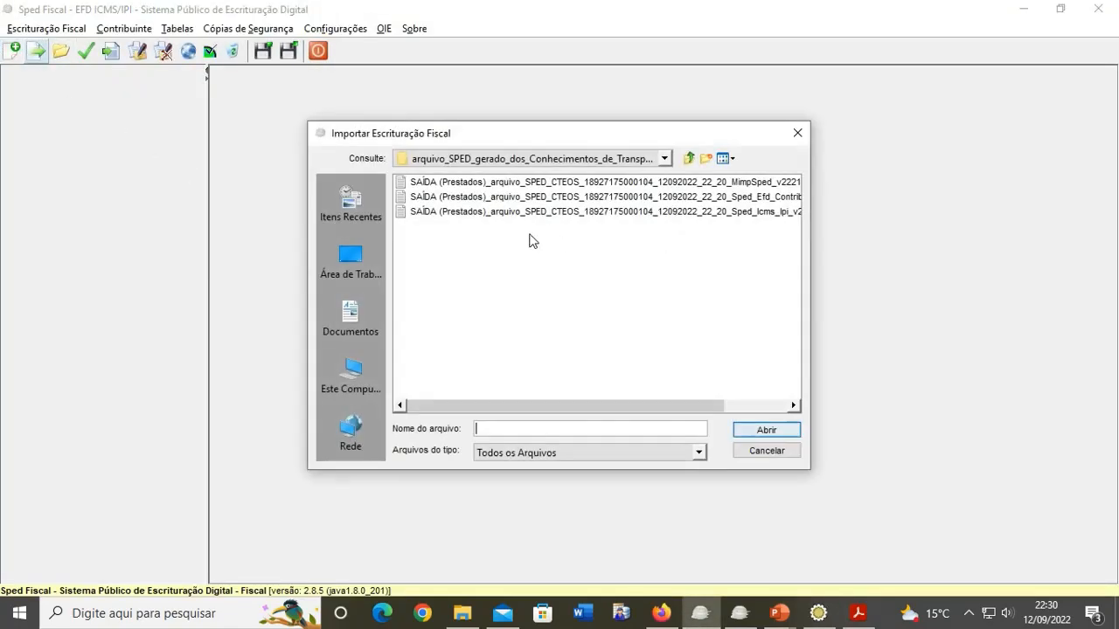
{"action": "left_click", "coordinate": [664, 159]}
{"action": "scroll", "coordinate": [618, 189], "scroll_direction": "up", "scroll_amount": 3}
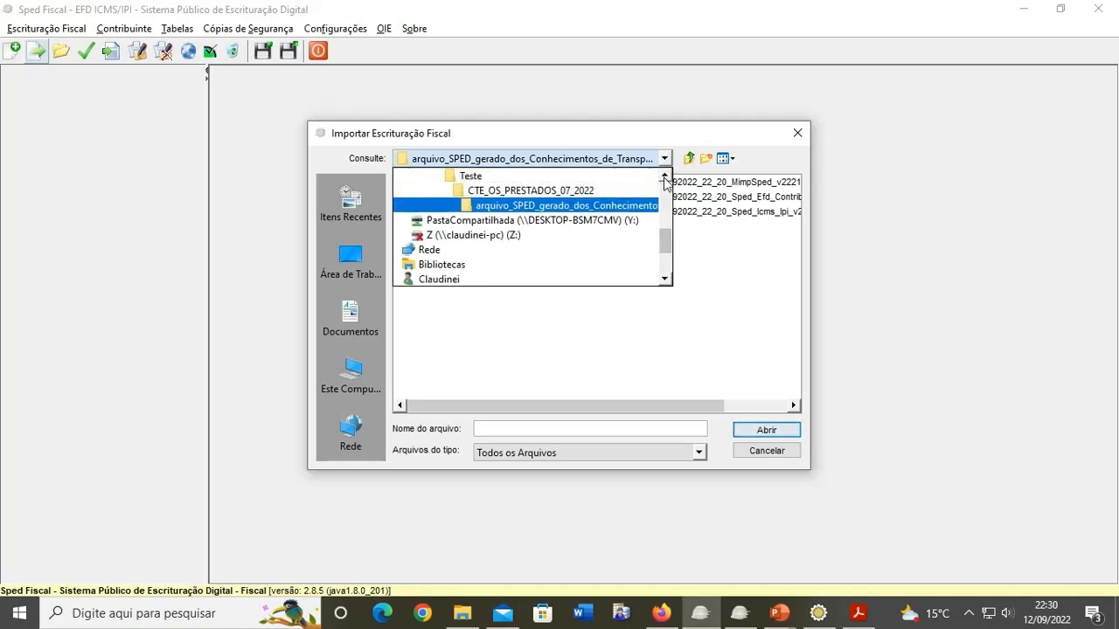
{"action": "left_click", "coordinate": [618, 189]}
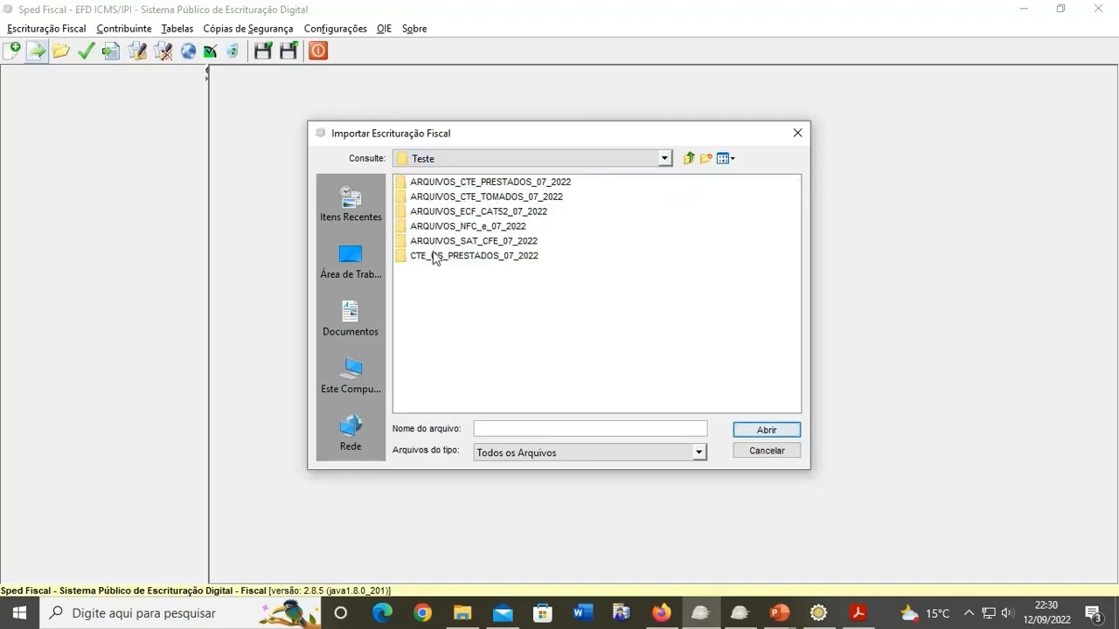
{"action": "left_click", "coordinate": [434, 258]}
{"action": "double_click", "coordinate": [434, 259]}
{"action": "double_click", "coordinate": [473, 184]}
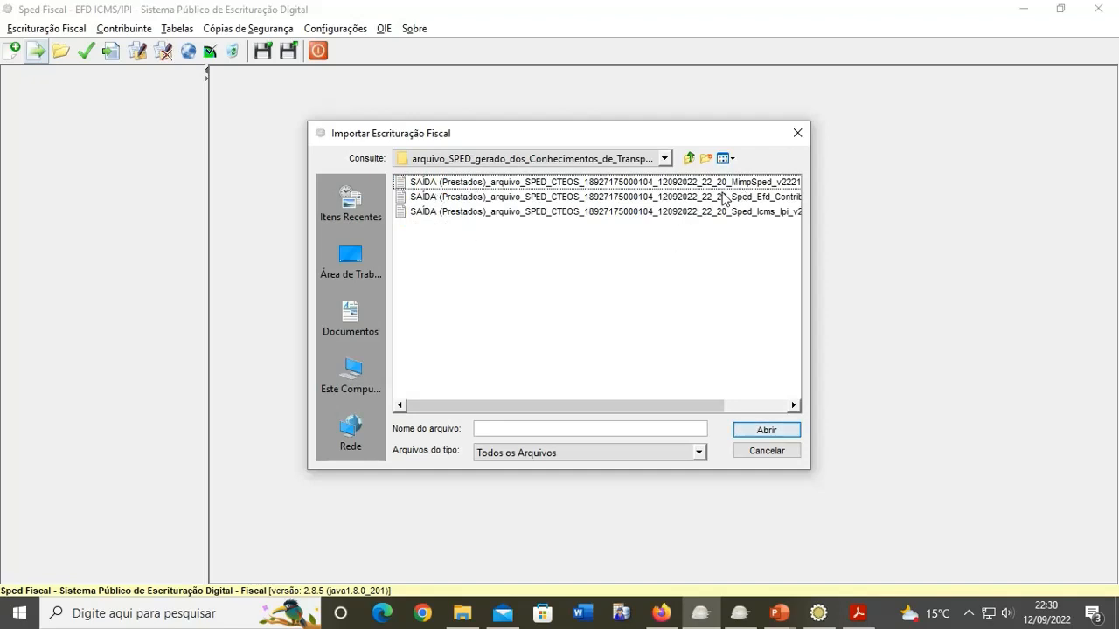
{"action": "left_click", "coordinate": [686, 213]}
{"action": "left_click", "coordinate": [761, 429]}
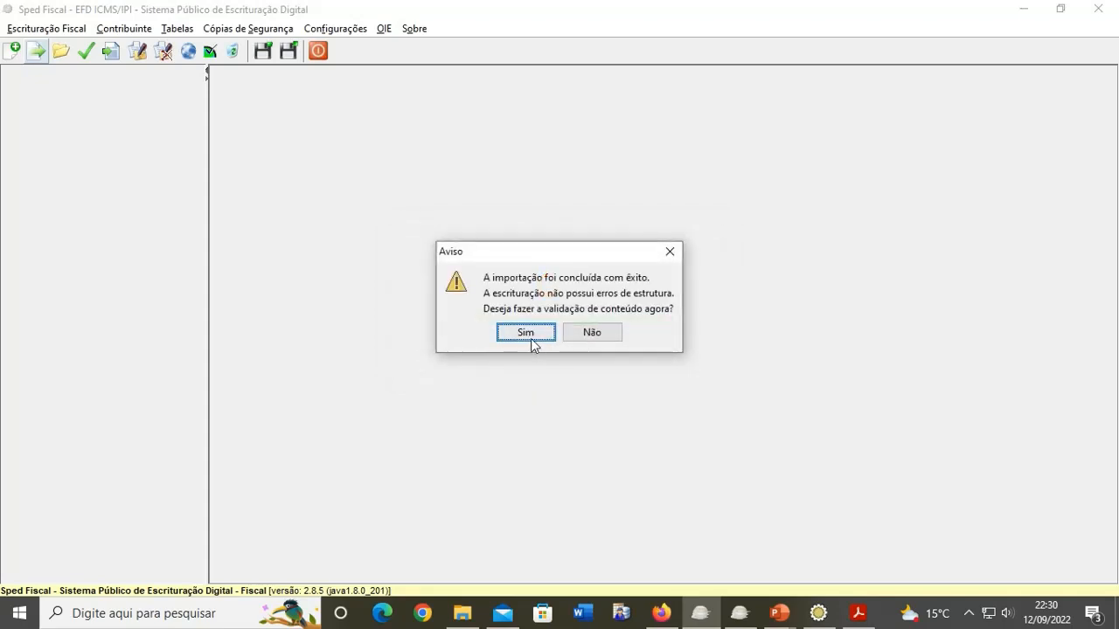
{"action": "left_click", "coordinate": [531, 339]}
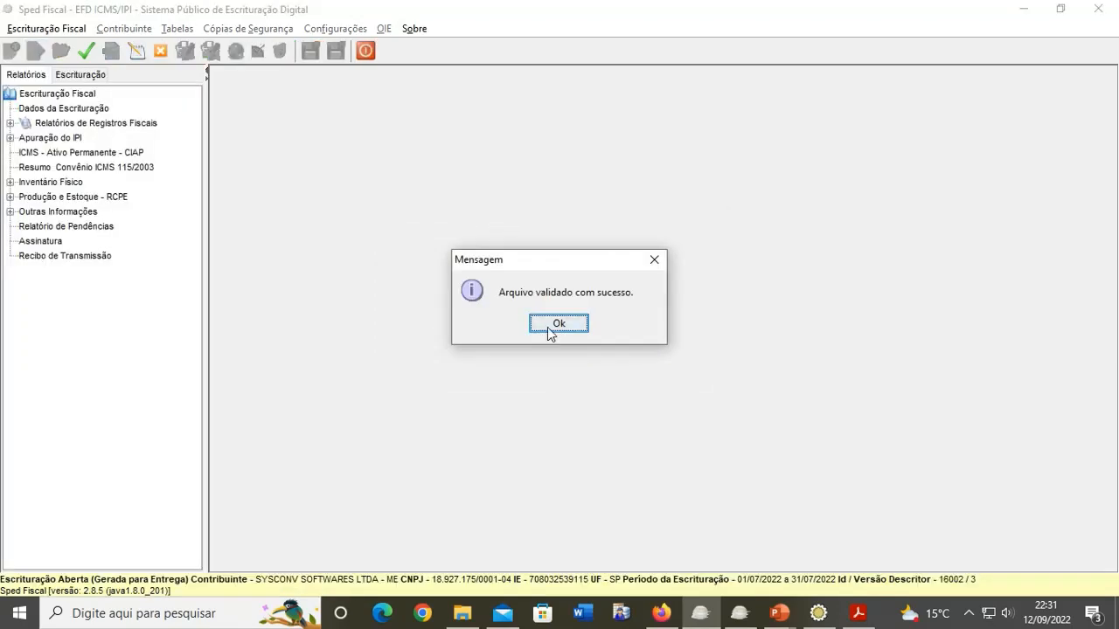
{"action": "left_click", "coordinate": [546, 328]}
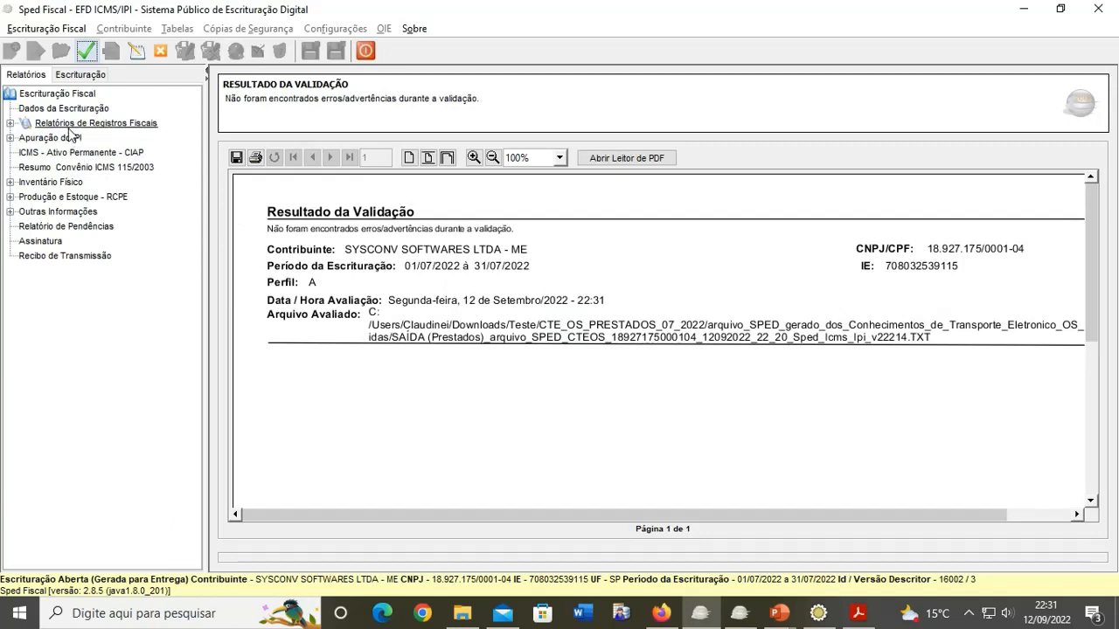
Step: Open the D100 transport document records under the output fiscal documents block
{"action": "left_click", "coordinate": [82, 77]}
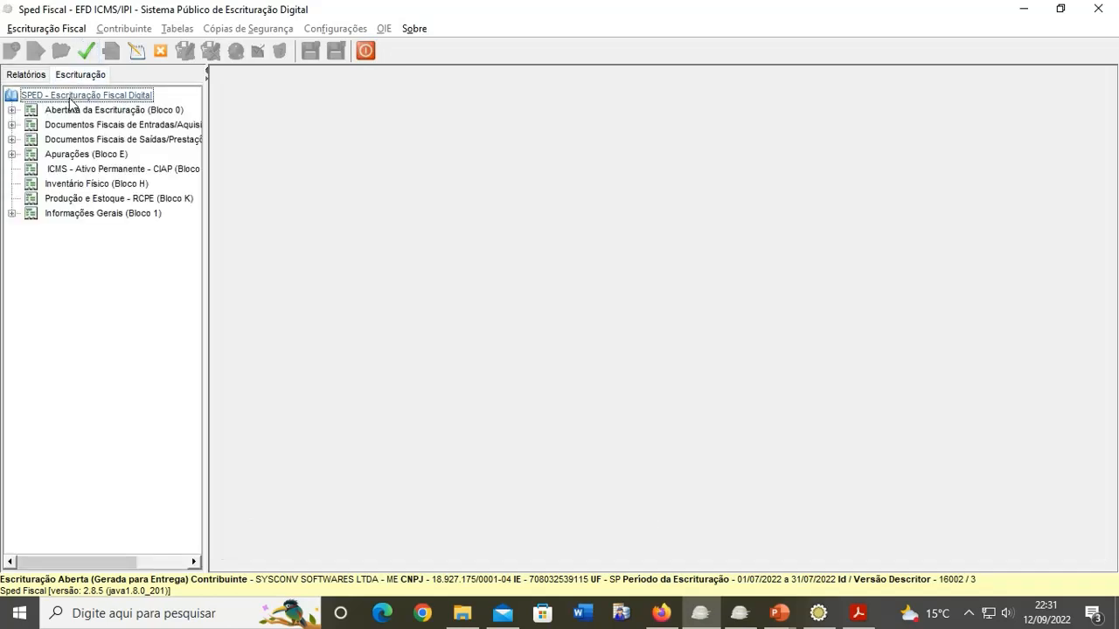
{"action": "double_click", "coordinate": [67, 141]}
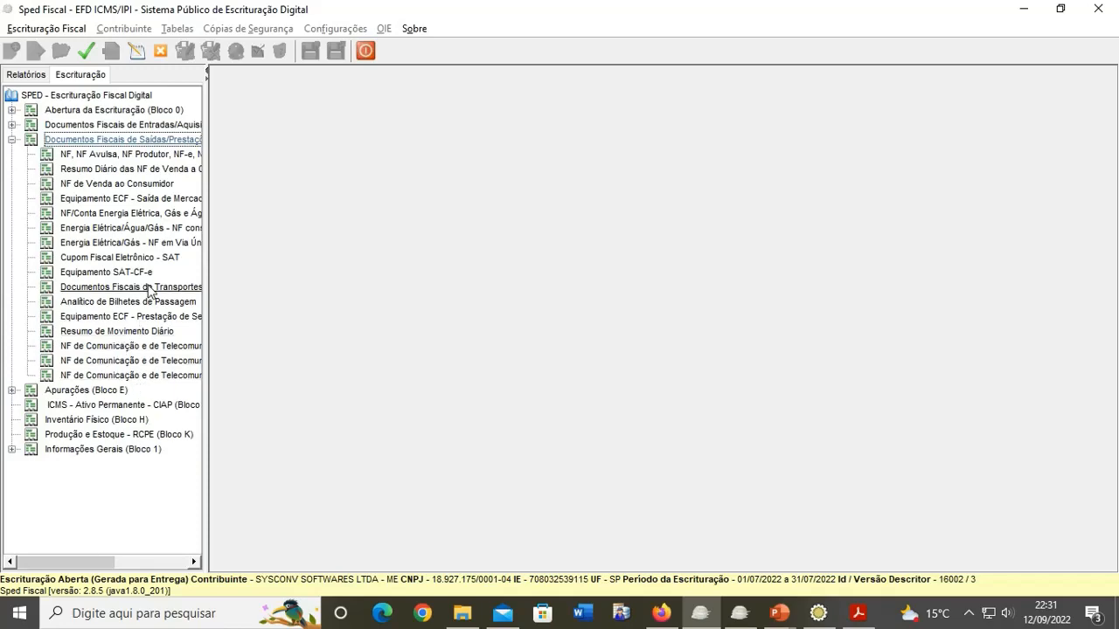
{"action": "left_click", "coordinate": [554, 231]}
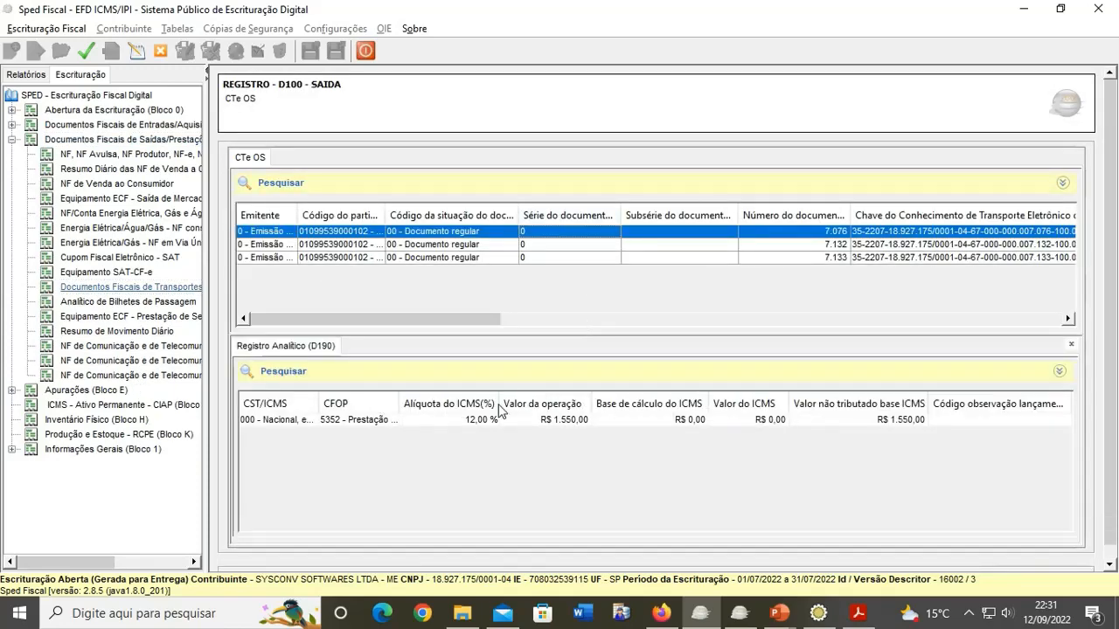
Step: Inspect the D190 analytic record details, then show the Resultado da Validação report
{"action": "left_click", "coordinate": [554, 525]}
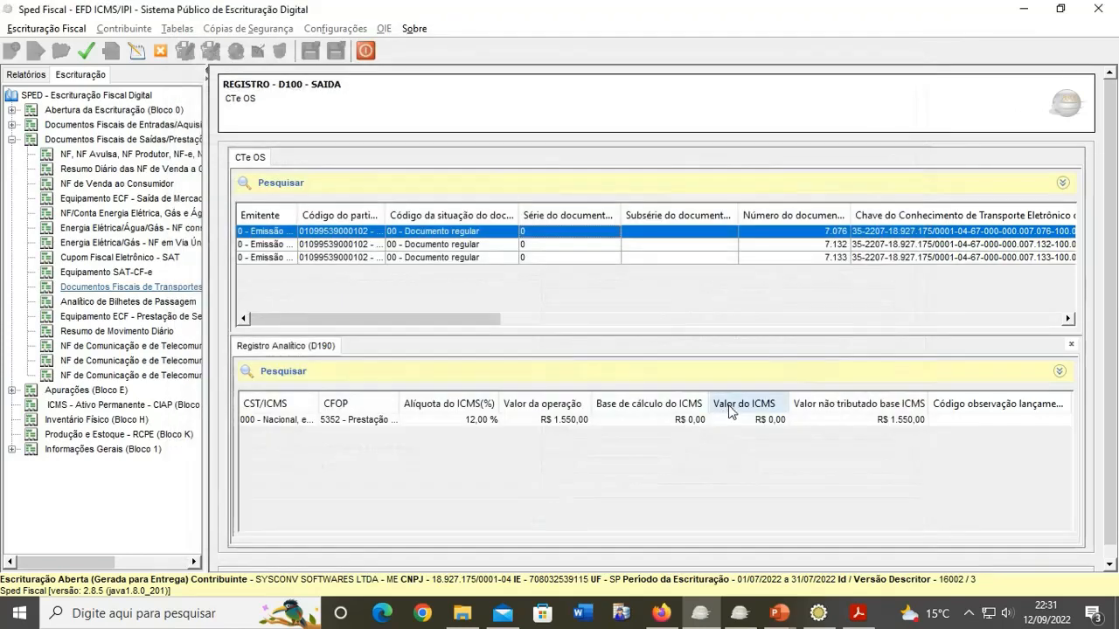
{"action": "double_click", "coordinate": [693, 421]}
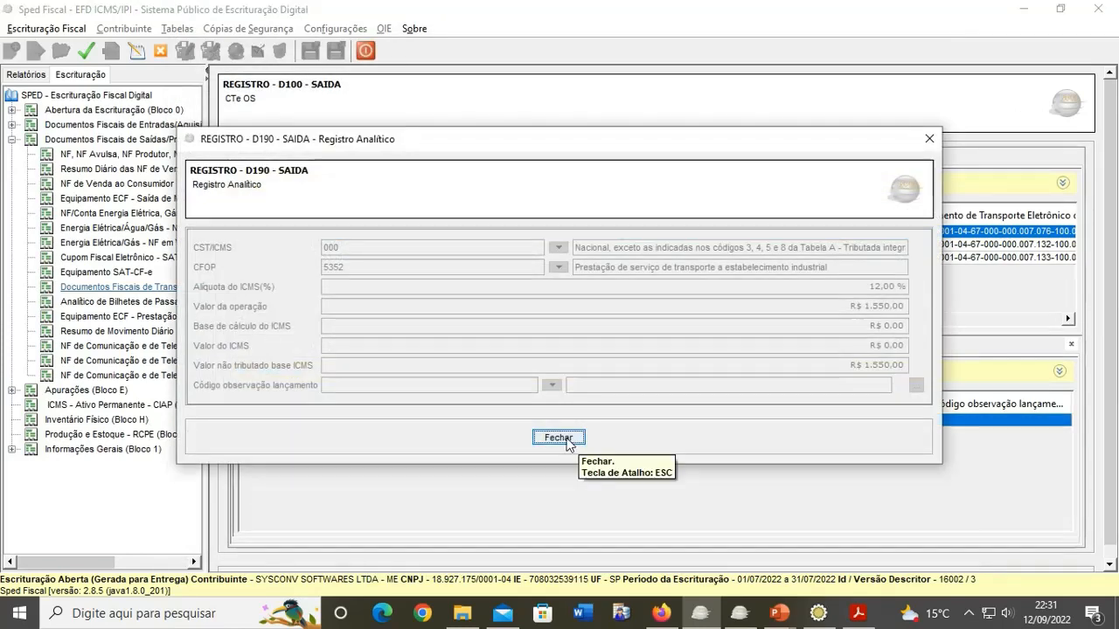
{"action": "left_click", "coordinate": [559, 437]}
{"action": "left_click", "coordinate": [34, 77]}
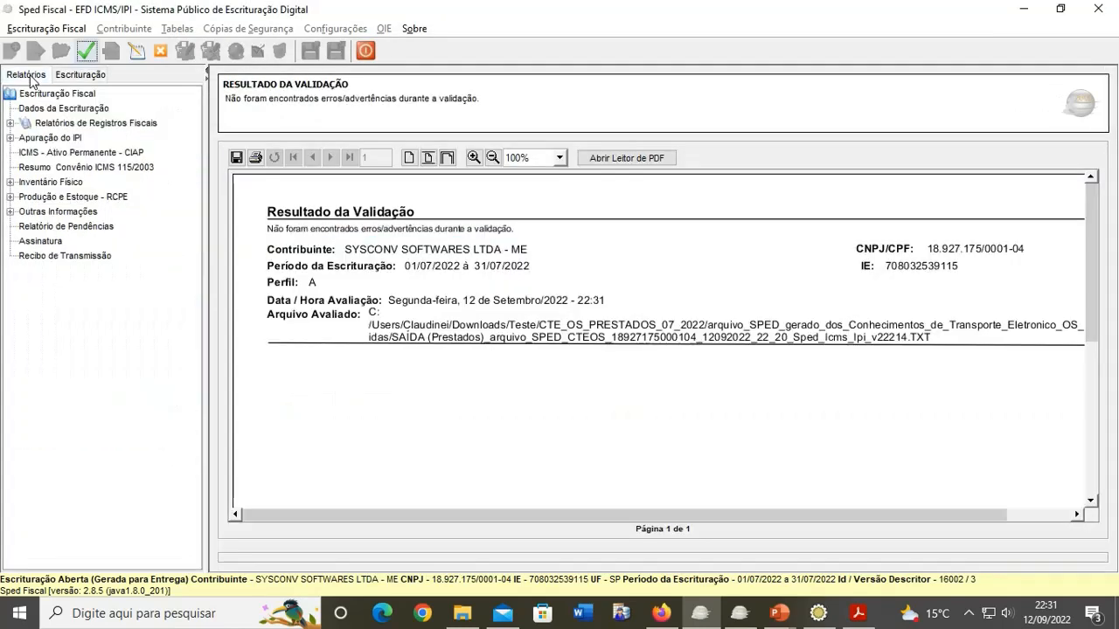
Step: Open the Documentos > Saídas report with Exibir detalhes dos documentos ticked
{"action": "double_click", "coordinate": [30, 126]}
{"action": "double_click", "coordinate": [58, 138]}
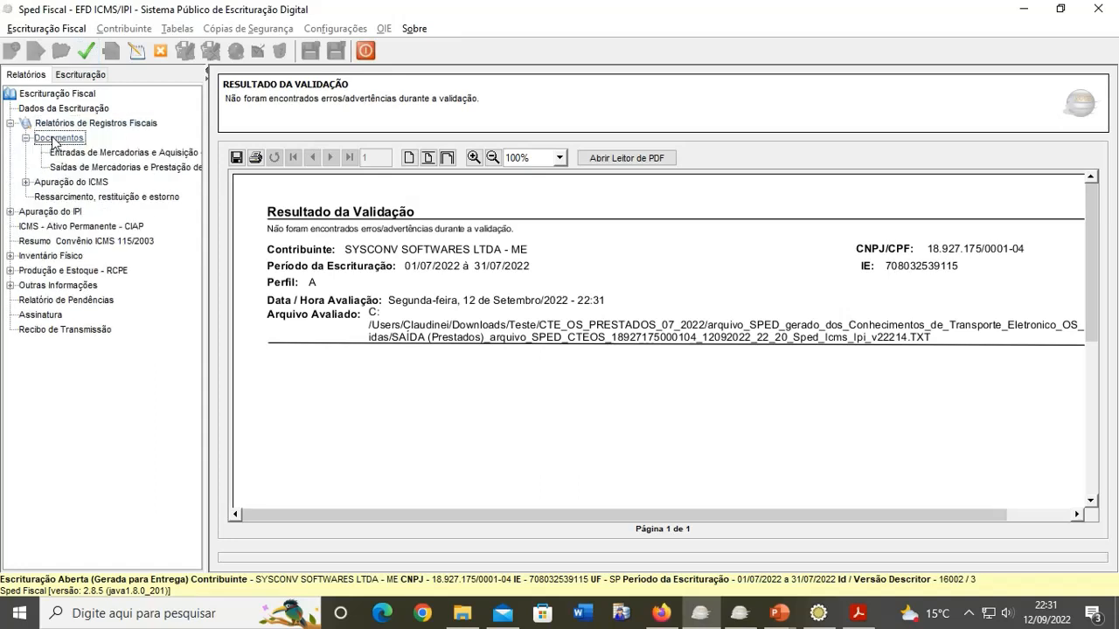
{"action": "double_click", "coordinate": [77, 168]}
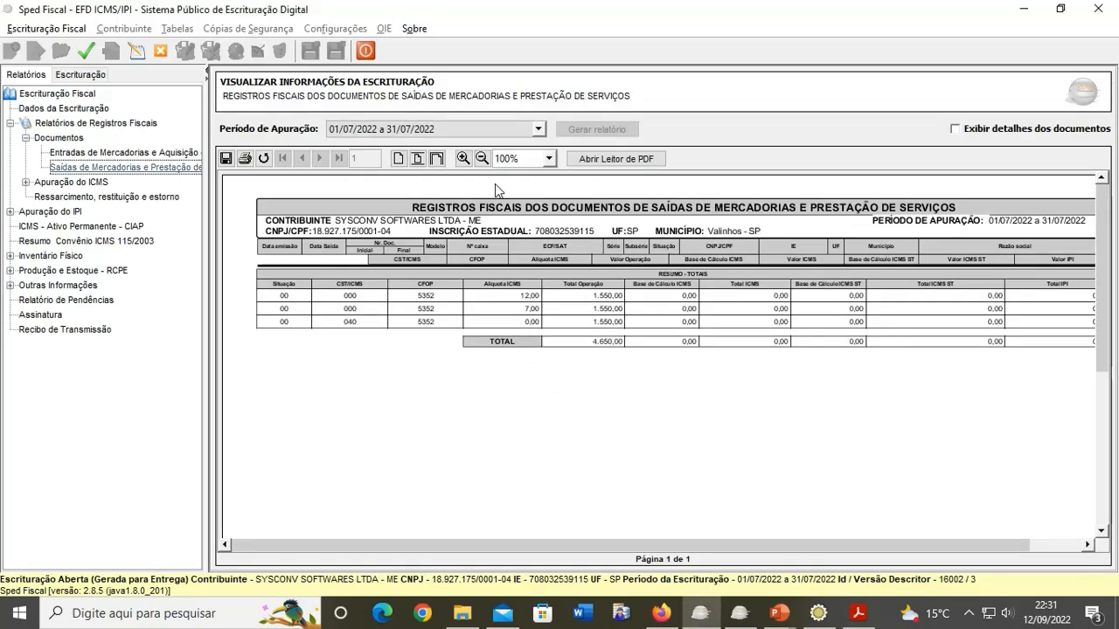
{"action": "left_click", "coordinate": [954, 129]}
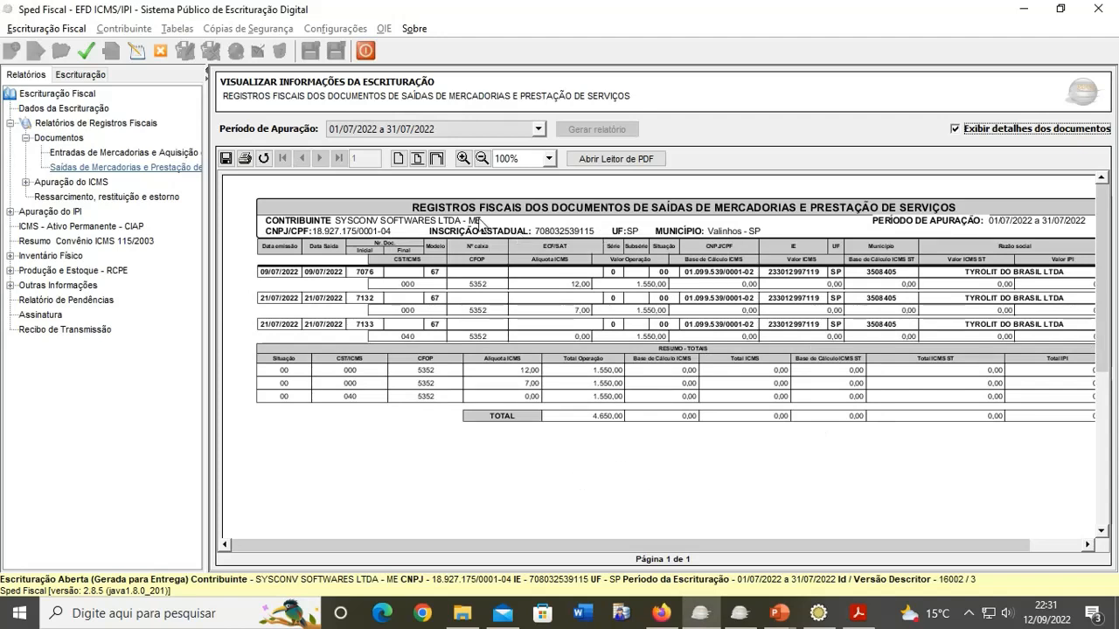
Step: Review the Apuração do ICMS Operações Próprias report, then close the July 2022 bookkeeping
{"action": "double_click", "coordinate": [105, 184]}
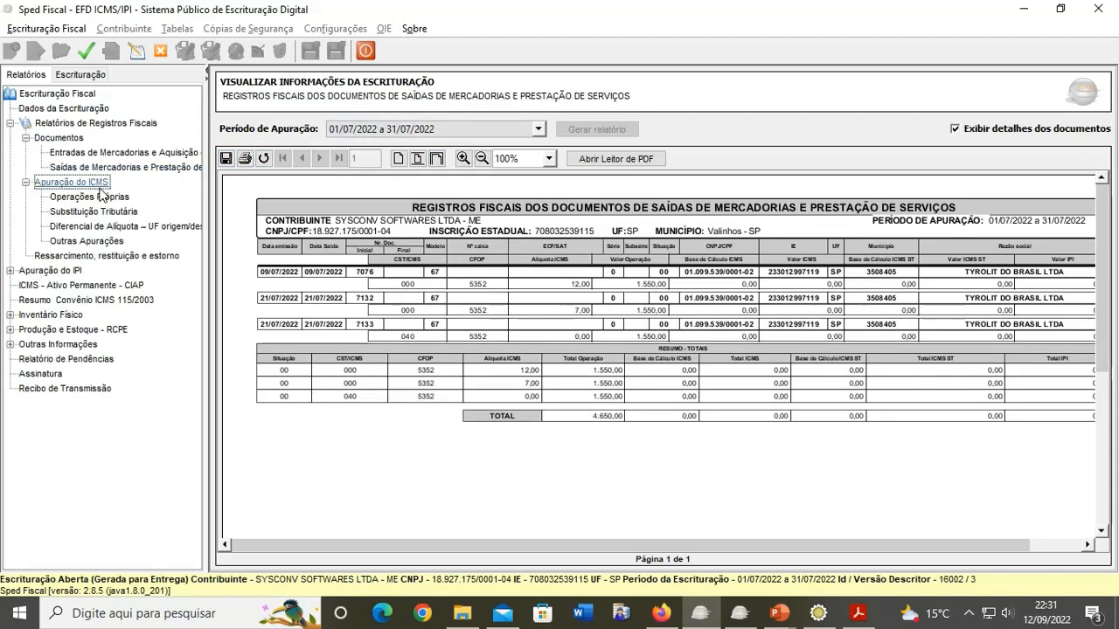
{"action": "left_click", "coordinate": [95, 197]}
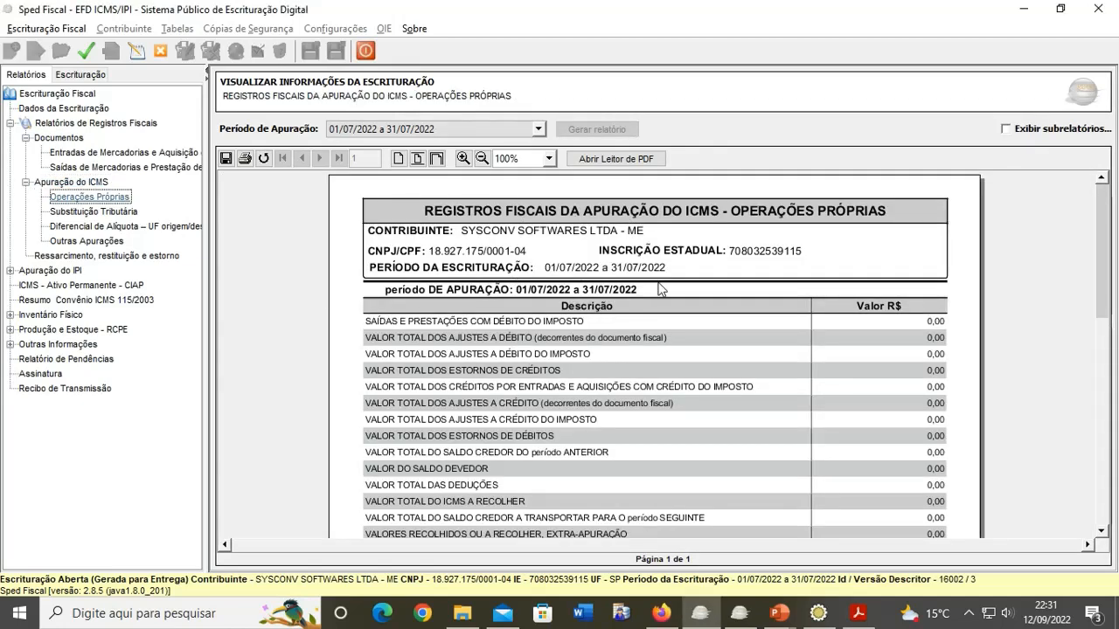
{"action": "scroll", "coordinate": [654, 307], "scroll_direction": "down", "scroll_amount": 1}
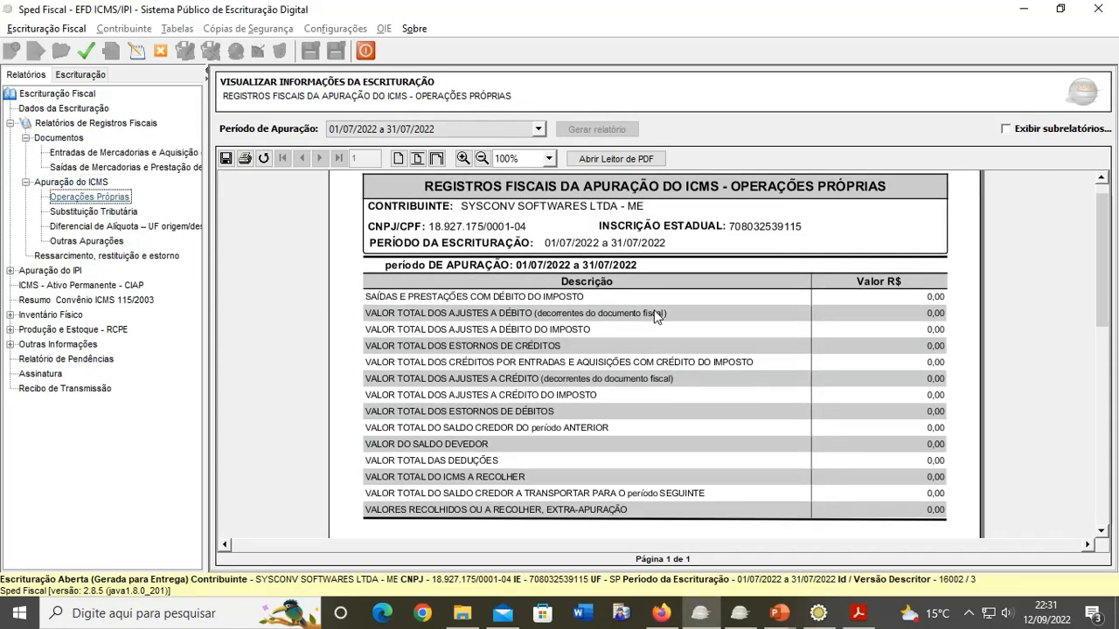
{"action": "left_click", "coordinate": [165, 55]}
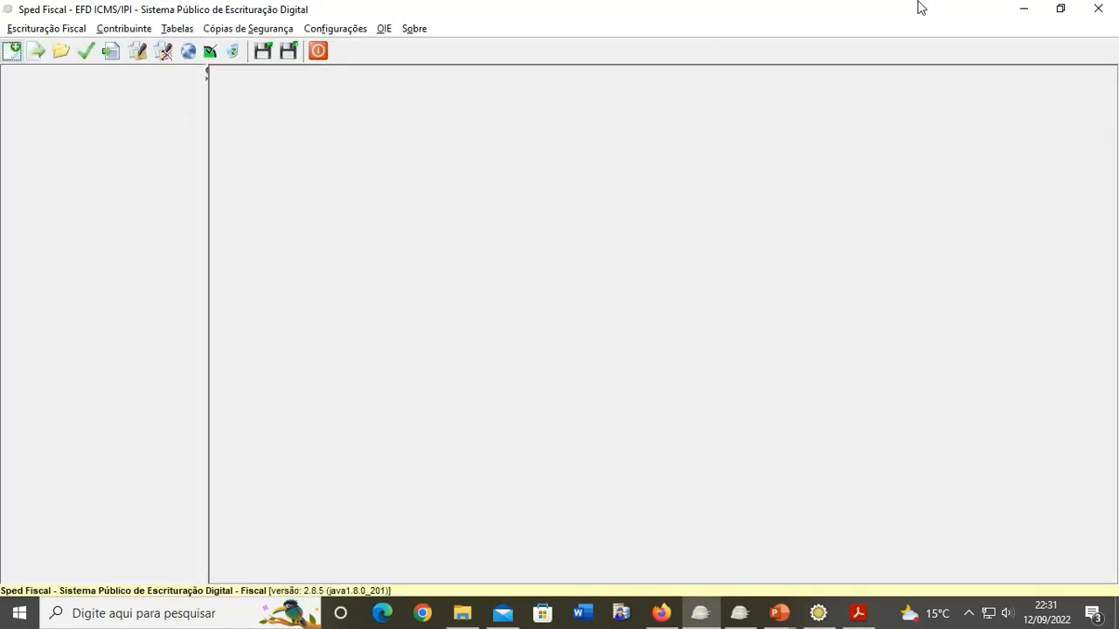
Step: Import the Sped_Efd_Contrib file into EFD Contribuições PVA
{"action": "left_click", "coordinate": [1023, 9]}
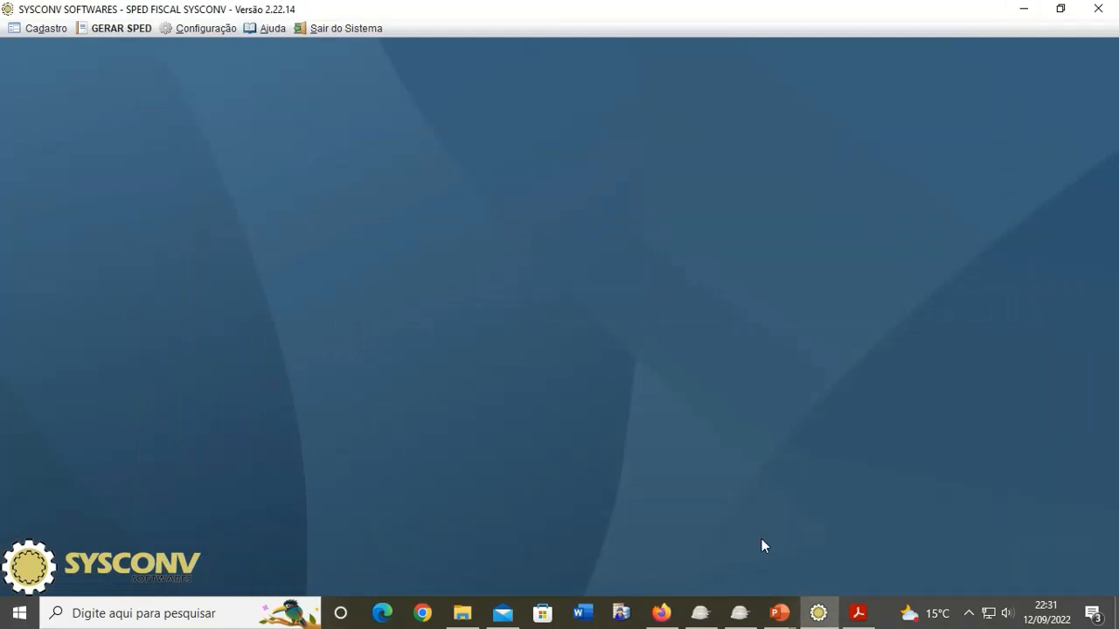
{"action": "left_click", "coordinate": [739, 612]}
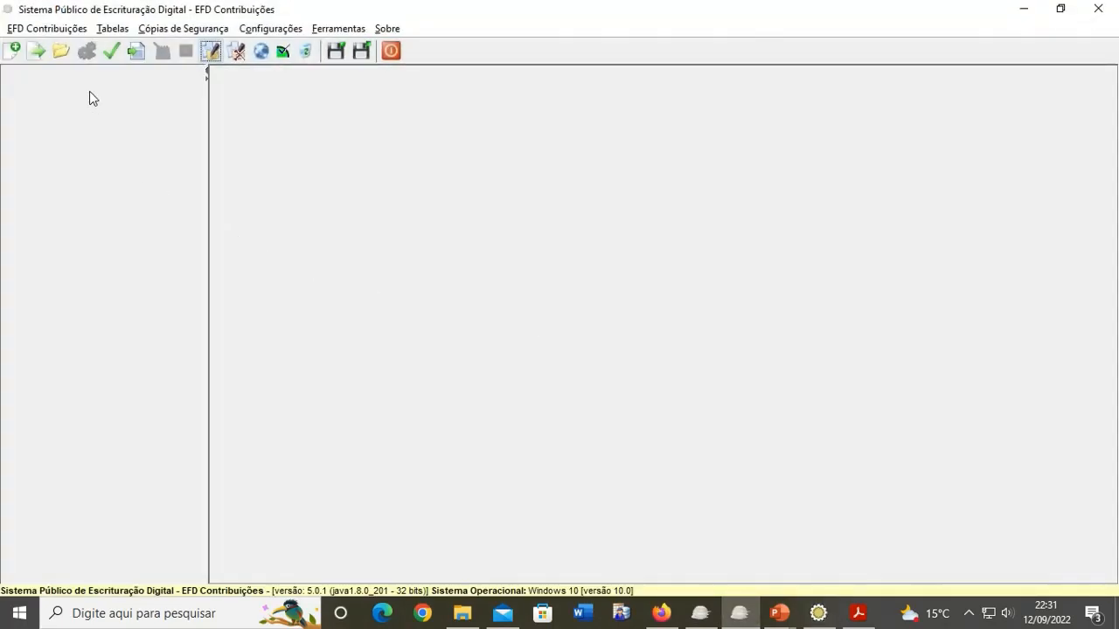
{"action": "left_click", "coordinate": [43, 56]}
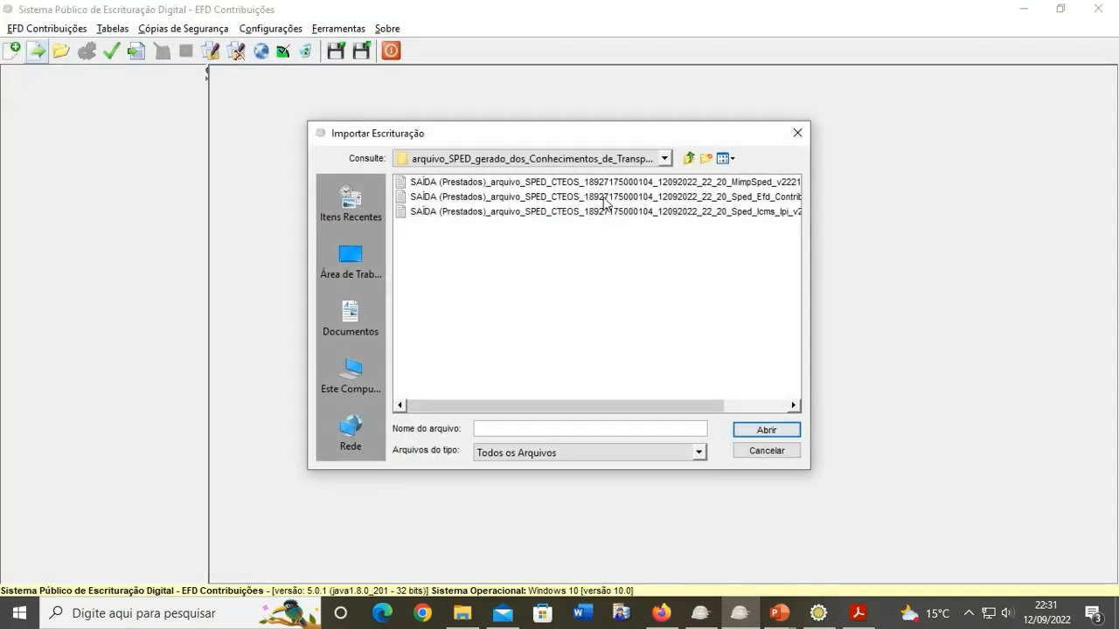
{"action": "left_click", "coordinate": [673, 198]}
{"action": "left_click", "coordinate": [739, 431]}
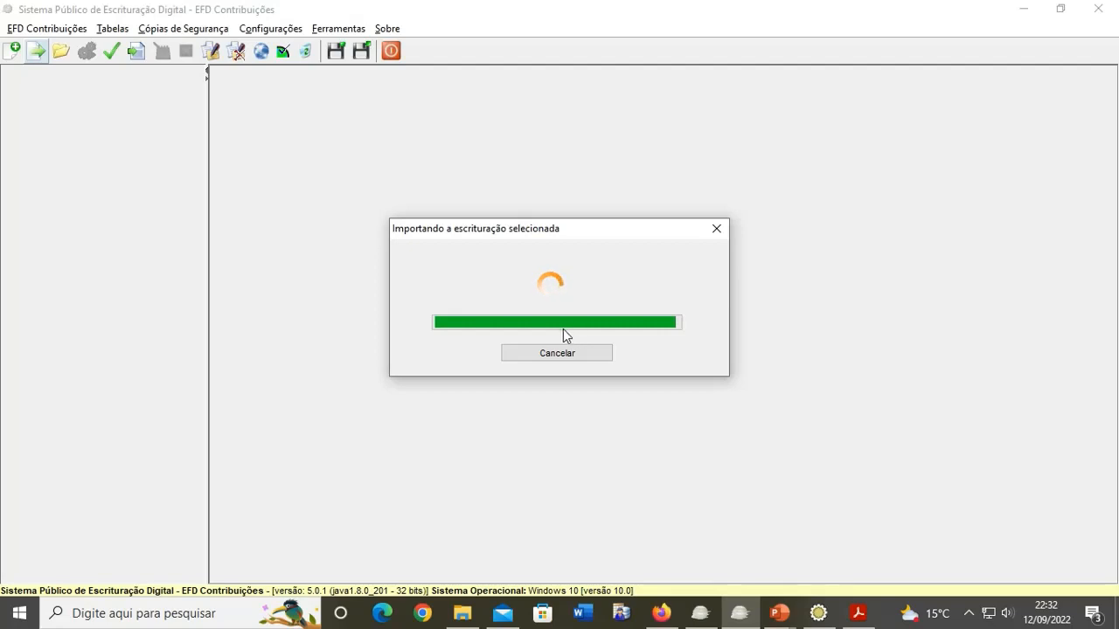
Step: Validate the imported bookkeeping and dismiss the success and warning notices
{"action": "left_click", "coordinate": [553, 332]}
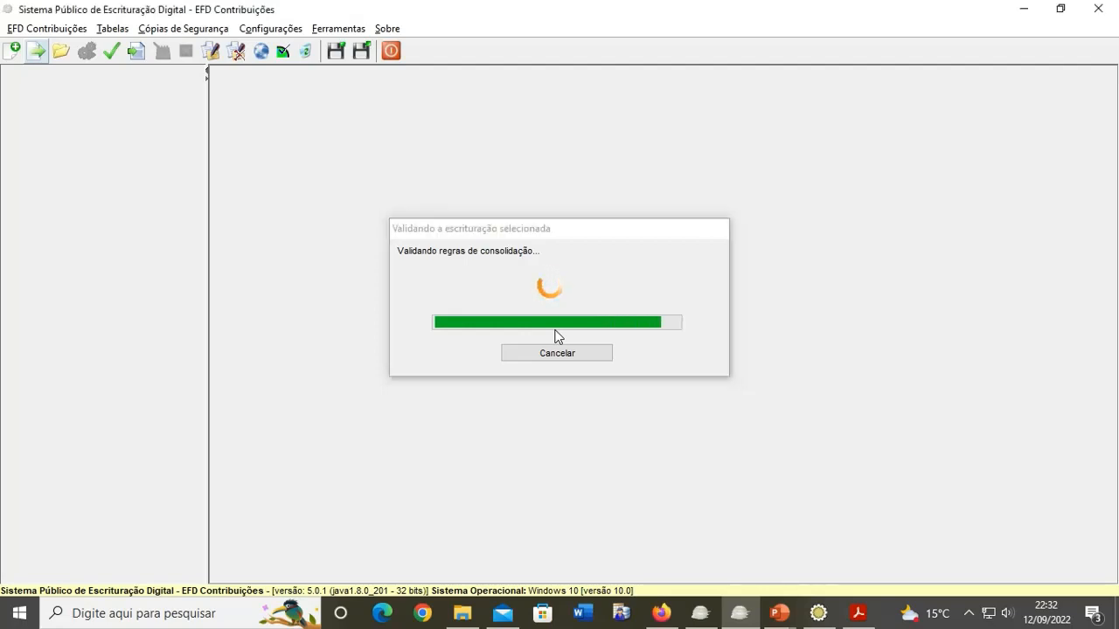
{"action": "left_click", "coordinate": [556, 328]}
{"action": "left_click", "coordinate": [557, 325]}
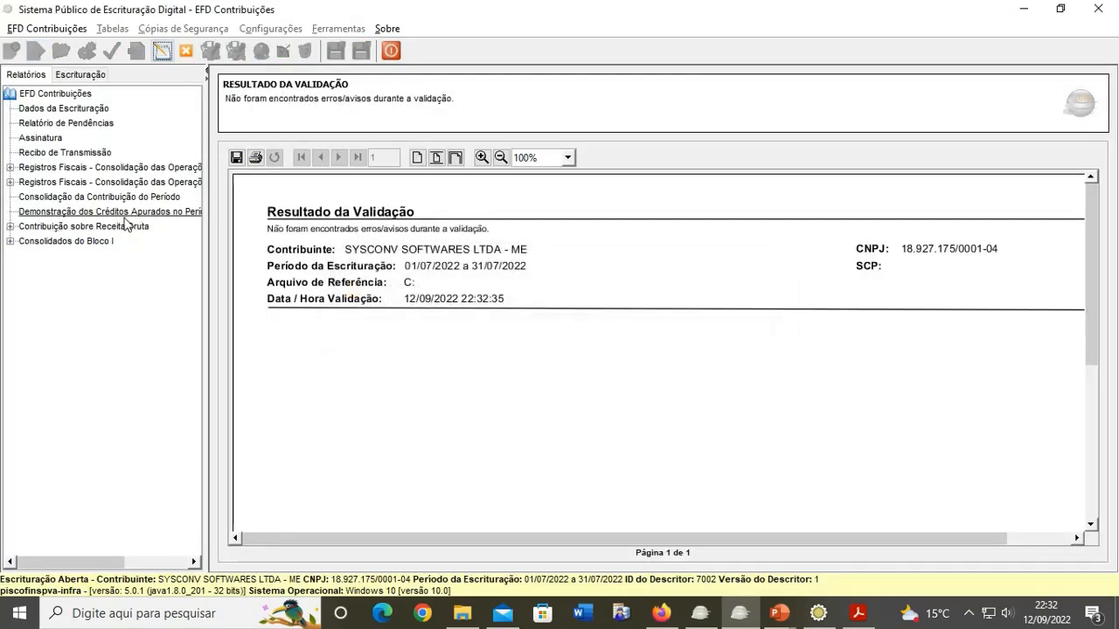
Step: Check the credits demonstration report, dismissing empty-document messages, then open Consolidação da Contribuição do Período
{"action": "left_click", "coordinate": [98, 211]}
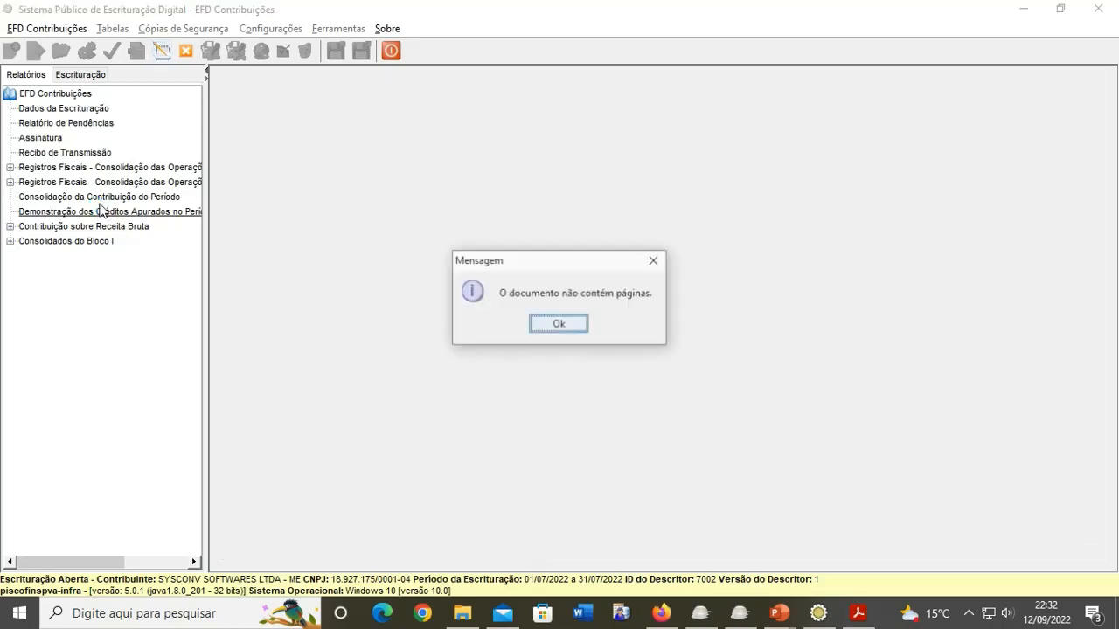
{"action": "left_click", "coordinate": [558, 325]}
{"action": "left_click", "coordinate": [558, 325]}
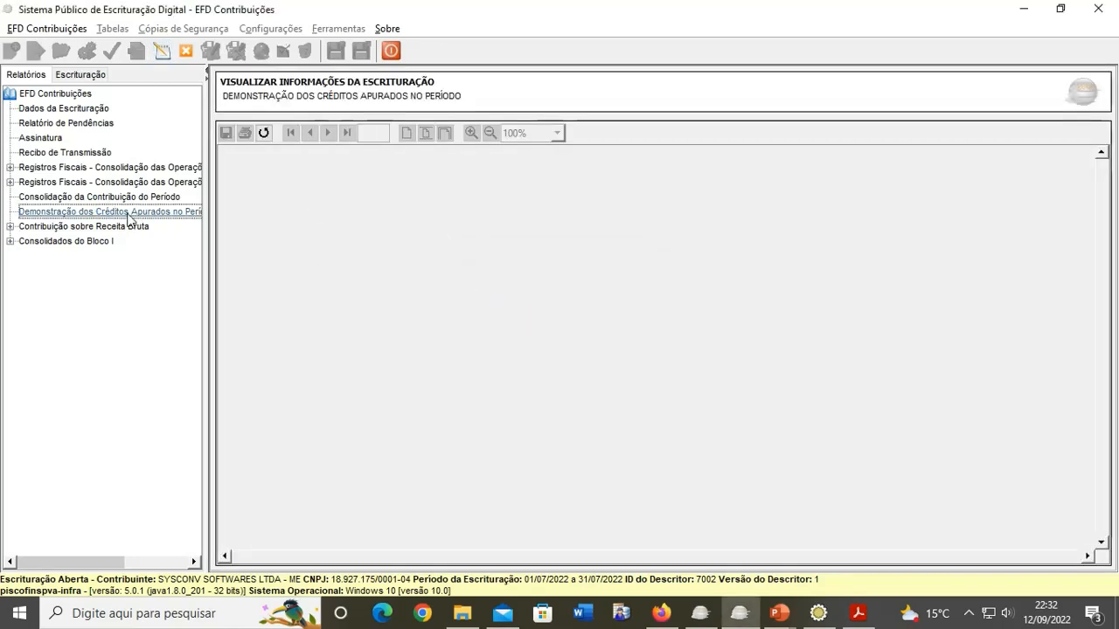
{"action": "left_click", "coordinate": [99, 196]}
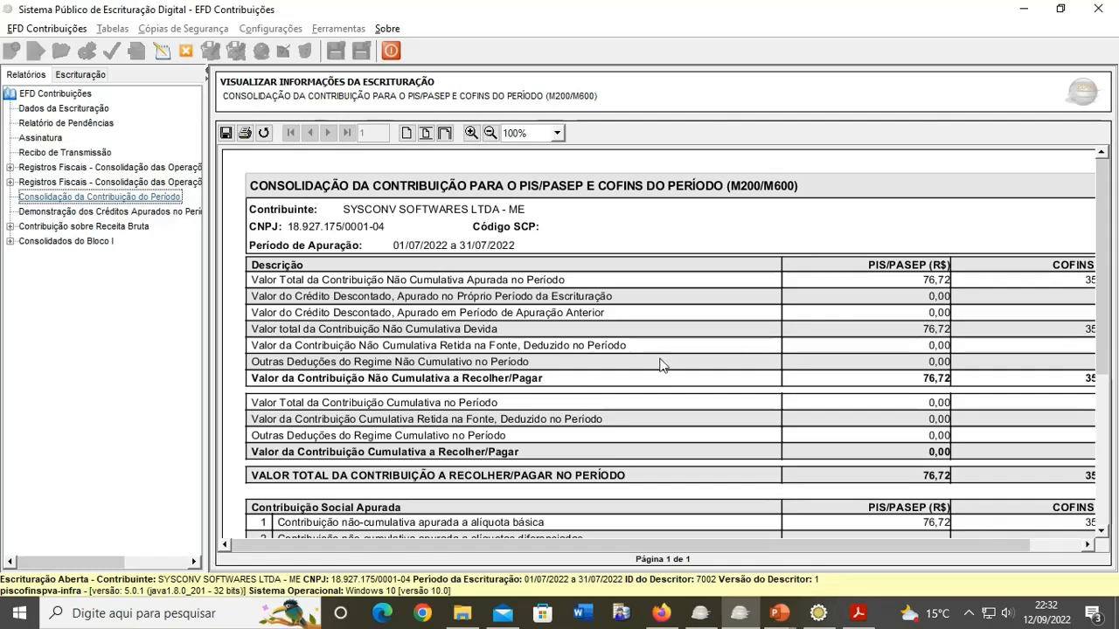
Step: Open the operations consolidated-by-CST report, then return to the expanded records tree
{"action": "left_click", "coordinate": [39, 168]}
{"action": "left_click", "coordinate": [46, 198]}
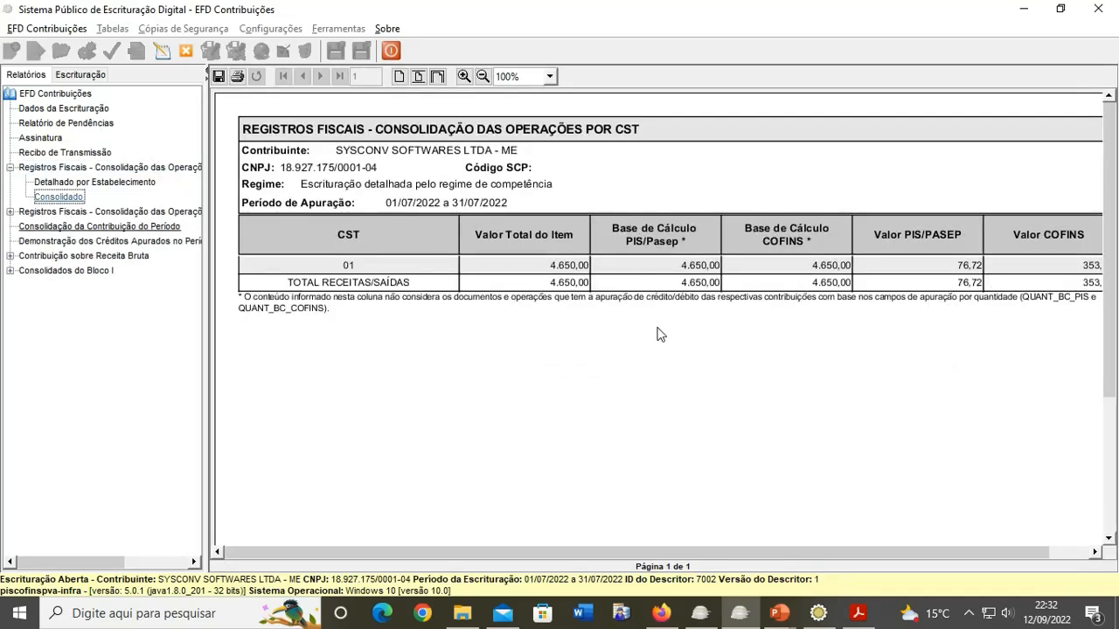
{"action": "left_click", "coordinate": [80, 75]}
{"action": "left_click", "coordinate": [79, 96]}
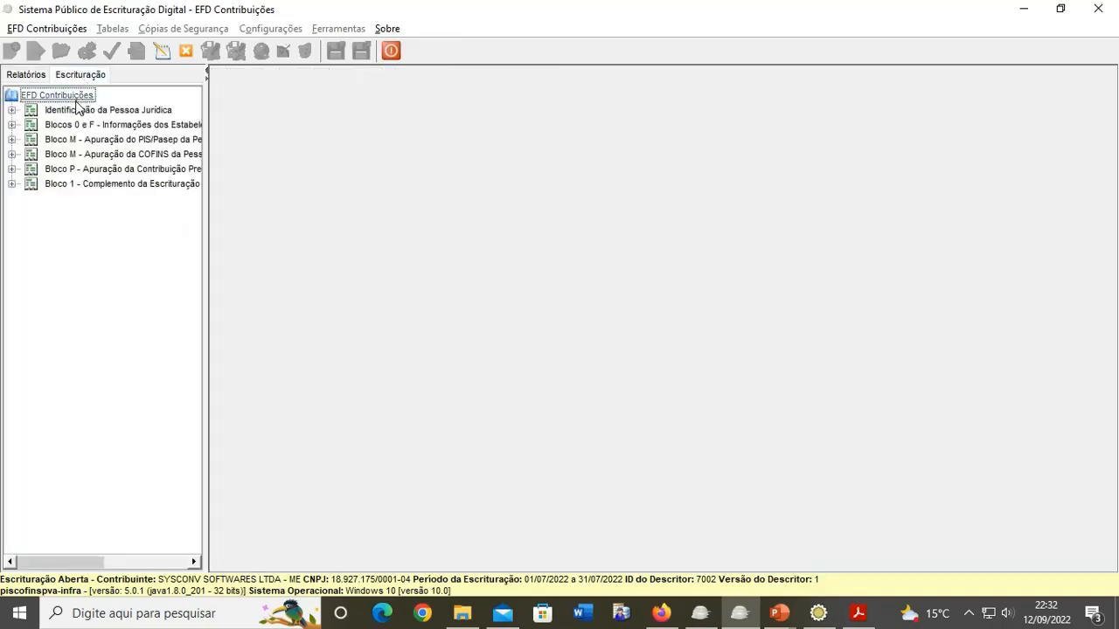
Step: Open the D200 CT-e OS records and show PIS totals for the second CT-e OS
{"action": "left_click", "coordinate": [69, 128]}
{"action": "left_click", "coordinate": [72, 141]}
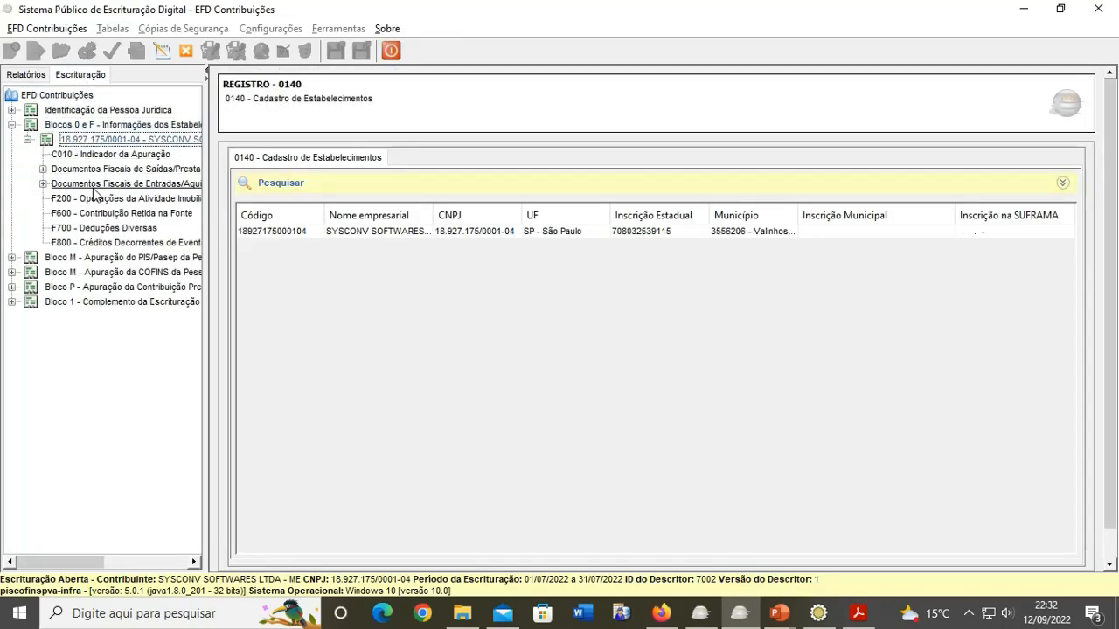
{"action": "double_click", "coordinate": [96, 168]}
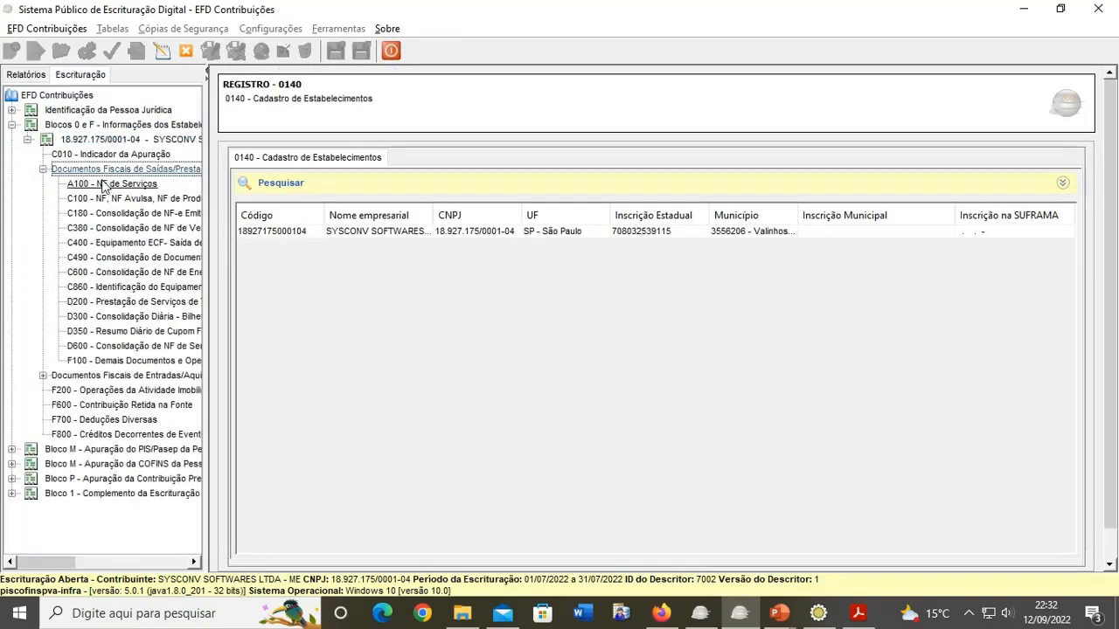
{"action": "left_click", "coordinate": [109, 303]}
{"action": "left_click", "coordinate": [384, 245]}
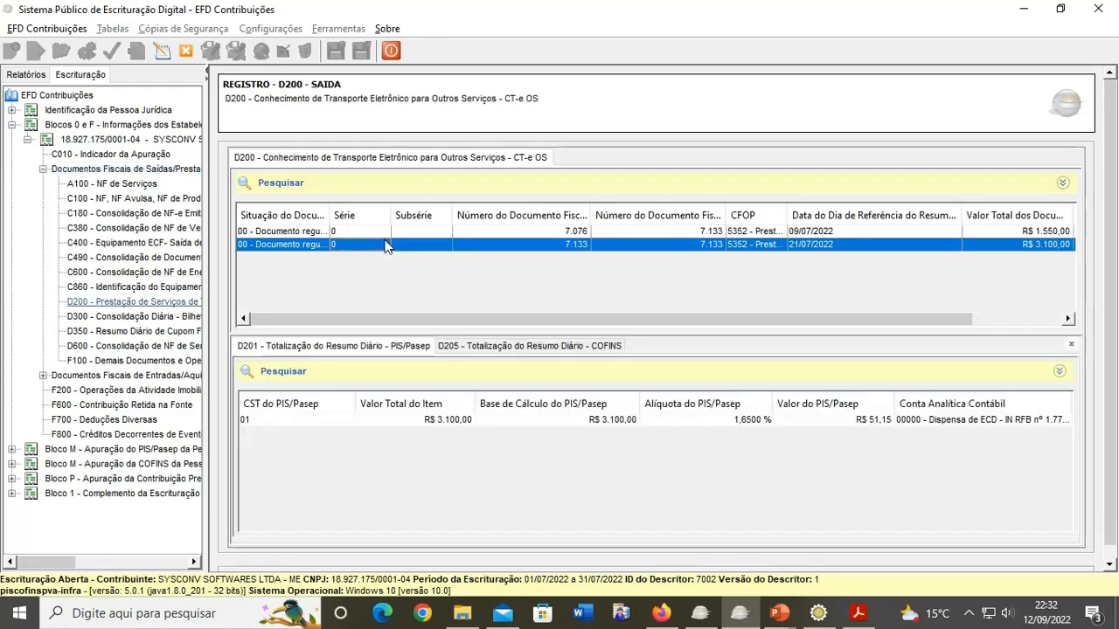
Step: Inspect D200 and D201 details of CT-e OS 7.076, then close the bookkeeping and minimize
{"action": "double_click", "coordinate": [586, 231]}
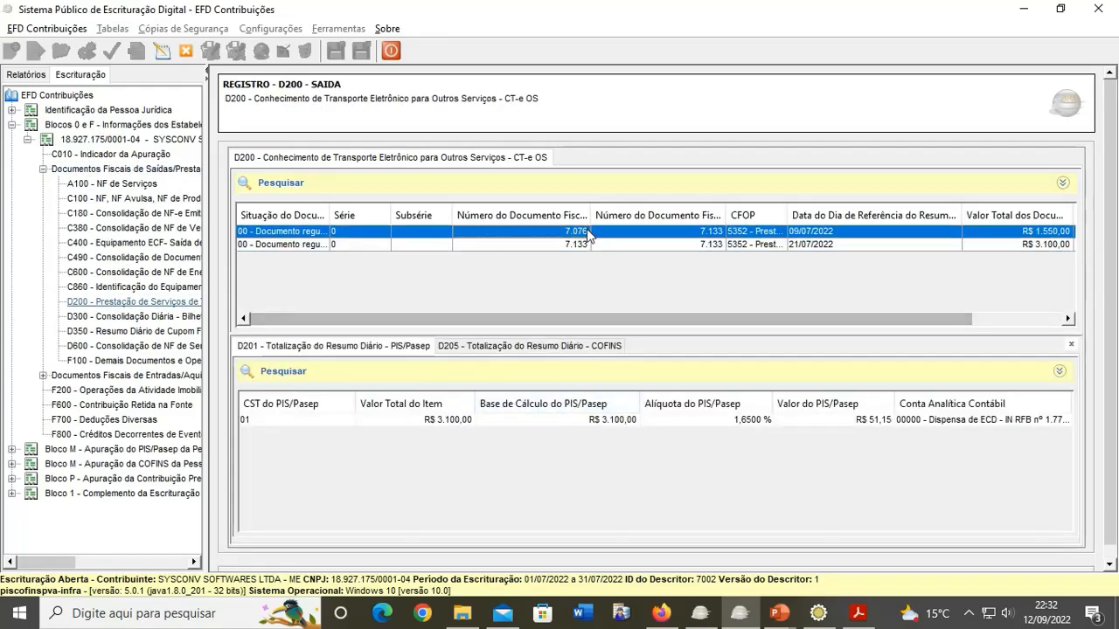
{"action": "left_click", "coordinate": [567, 417]}
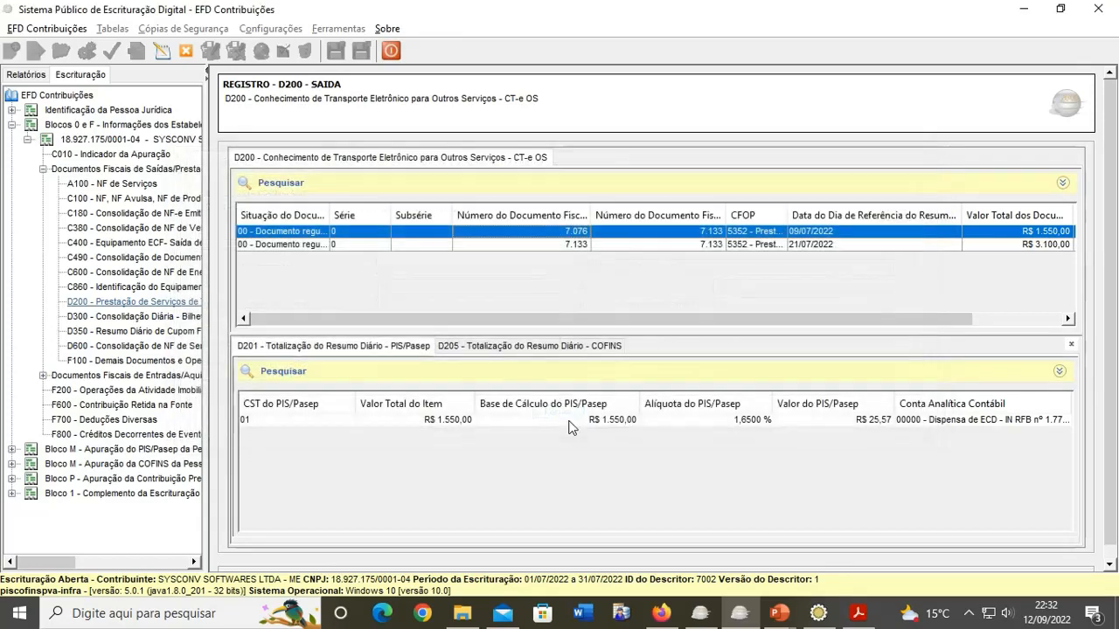
{"action": "double_click", "coordinate": [569, 420]}
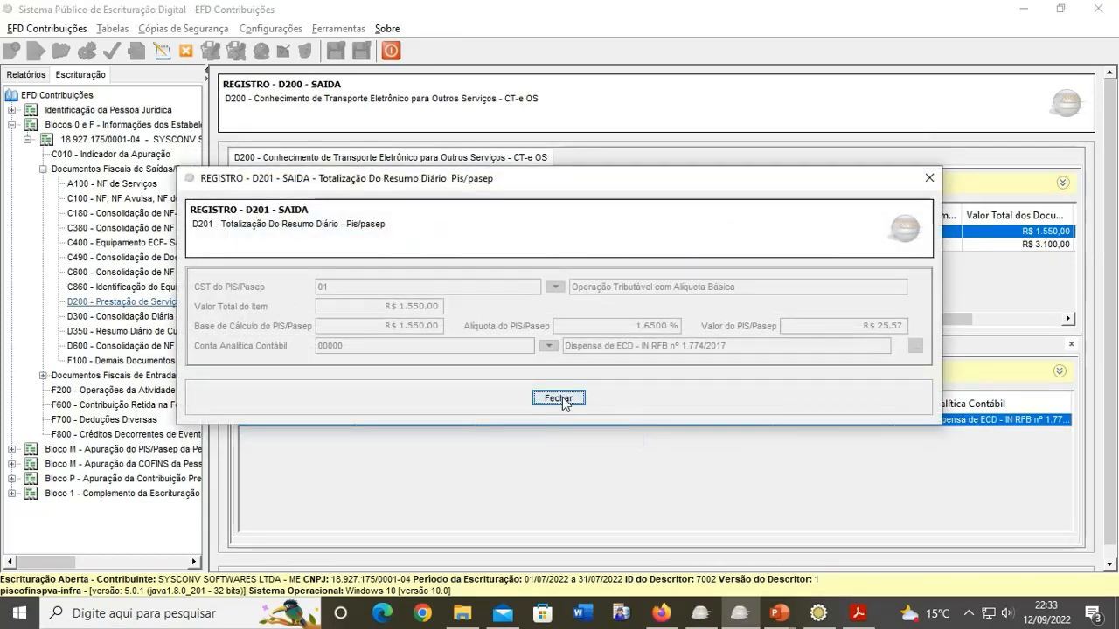
{"action": "left_click", "coordinate": [551, 399]}
{"action": "left_click", "coordinate": [189, 64]}
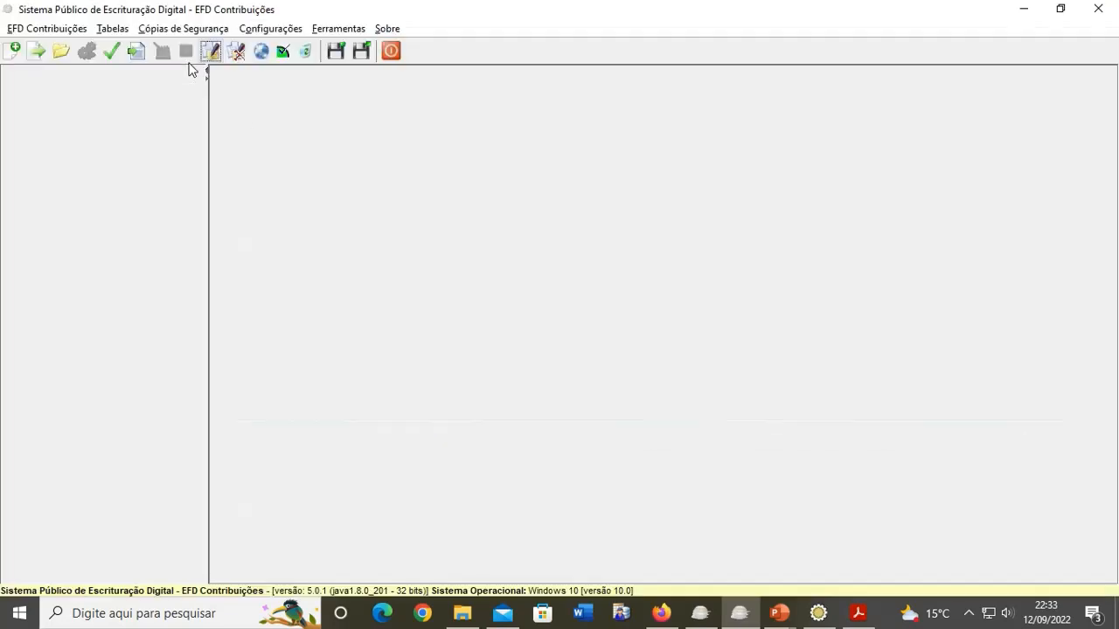
{"action": "left_click", "coordinate": [1020, 10]}
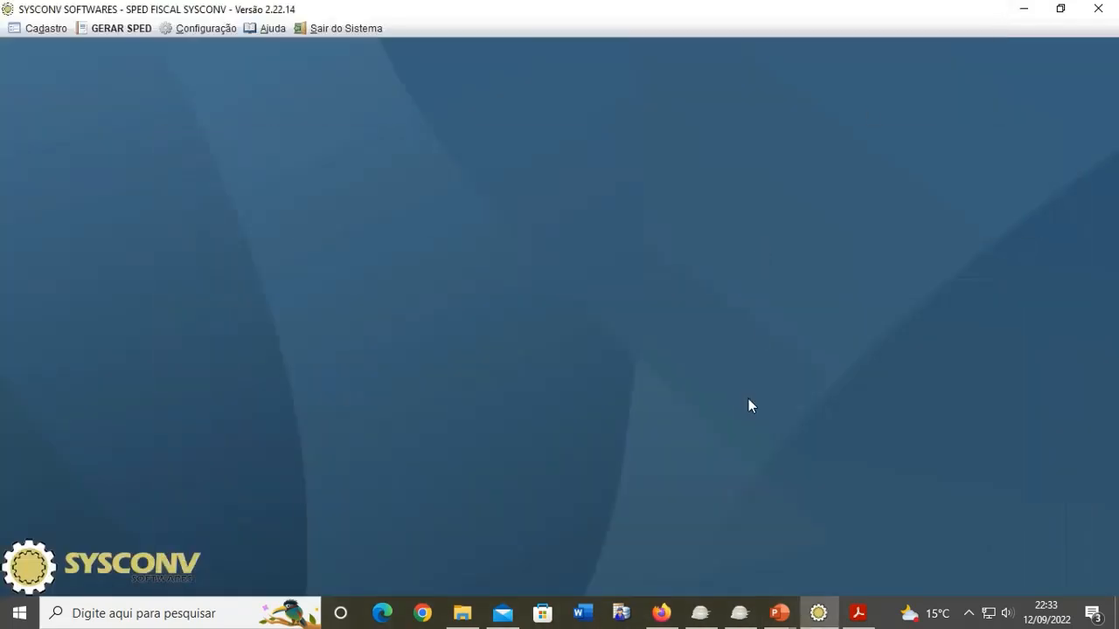